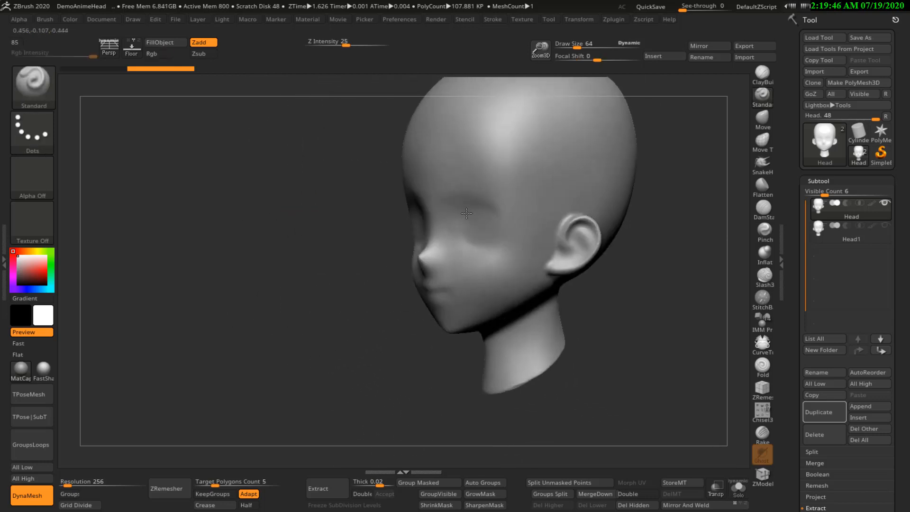
Step: Examine the anime head's face and shallow eye area from the front and the side
{"action": "right_click_drag", "start_coordinate": [462, 199], "coordinate": [519, 244]}
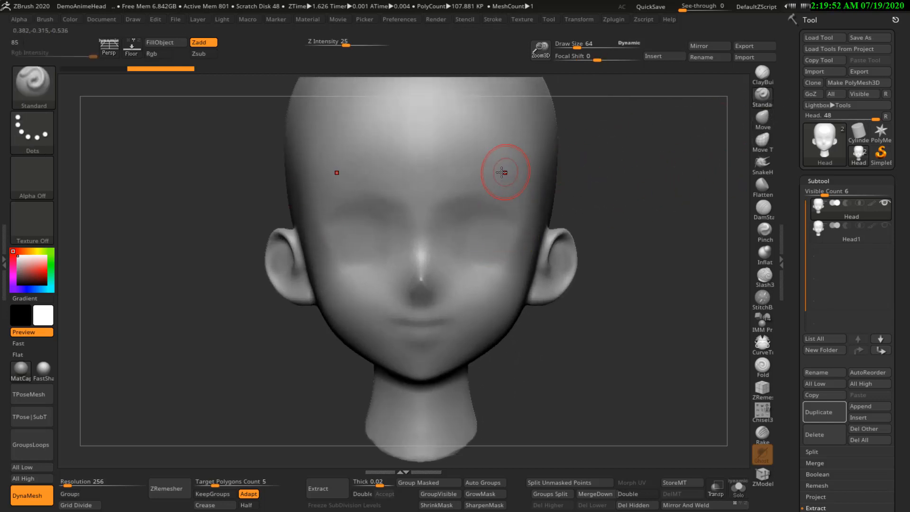
{"action": "right_click_drag", "start_coordinate": [501, 172], "coordinate": [498, 195], "text": "alt"}
{"action": "right_click_drag", "start_coordinate": [495, 239], "coordinate": [461, 216], "text": "ctrl"}
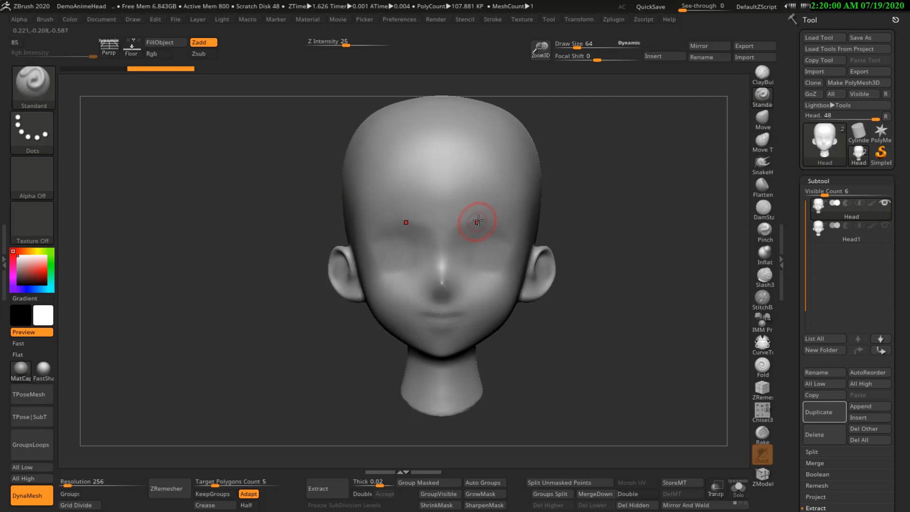
{"action": "mouse_move", "coordinate": [478, 220]}
{"action": "right_mouse_down"}
{"action": "mouse_move", "coordinate": [412, 205]}
{"action": "mouse_move", "coordinate": [463, 220]}
{"action": "mouse_move", "coordinate": [522, 200]}
{"action": "mouse_move", "coordinate": [450, 193]}
{"action": "mouse_move", "coordinate": [466, 215]}
{"action": "mouse_move", "coordinate": [595, 161]}
{"action": "right_mouse_up"}
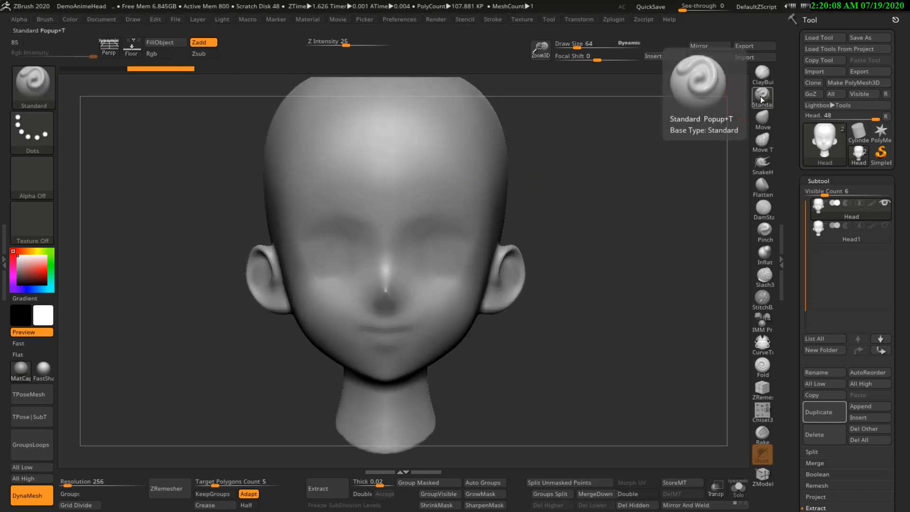
{"action": "left_click", "coordinate": [763, 76]}
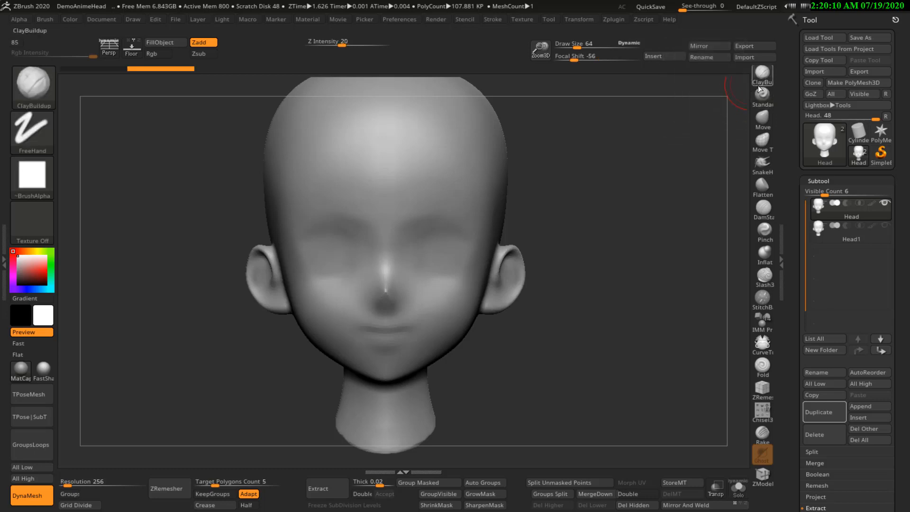
{"action": "left_click", "coordinate": [760, 98]}
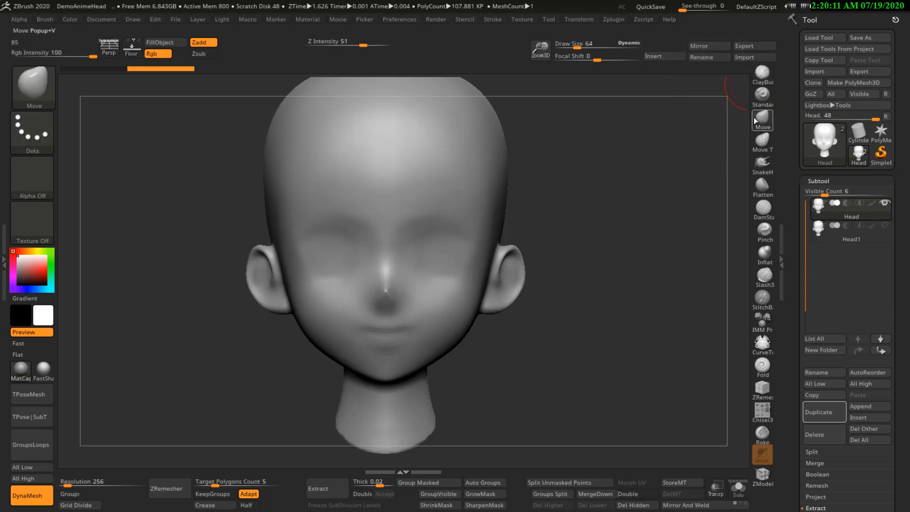
{"action": "left_click", "coordinate": [765, 186]}
{"action": "left_click", "coordinate": [767, 209]}
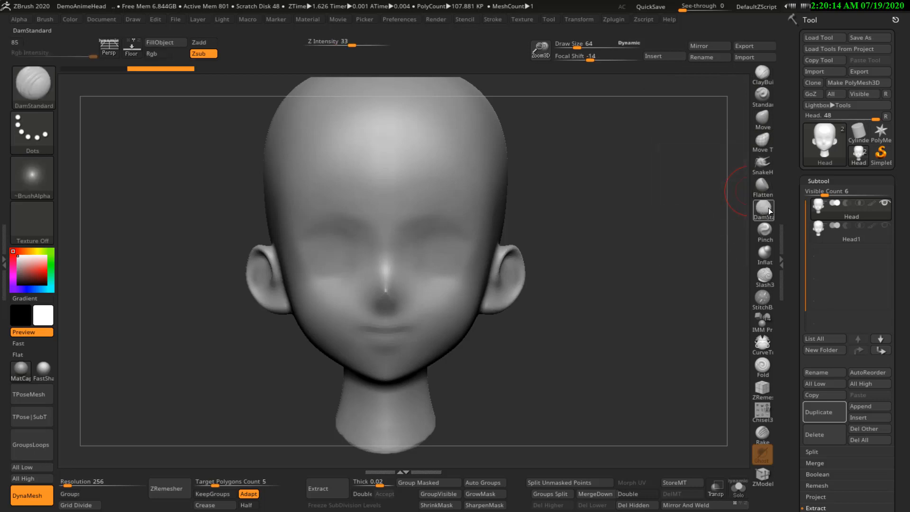
{"action": "left_click_drag", "start_coordinate": [538, 213], "coordinate": [524, 216]}
{"action": "key", "text": "f"}
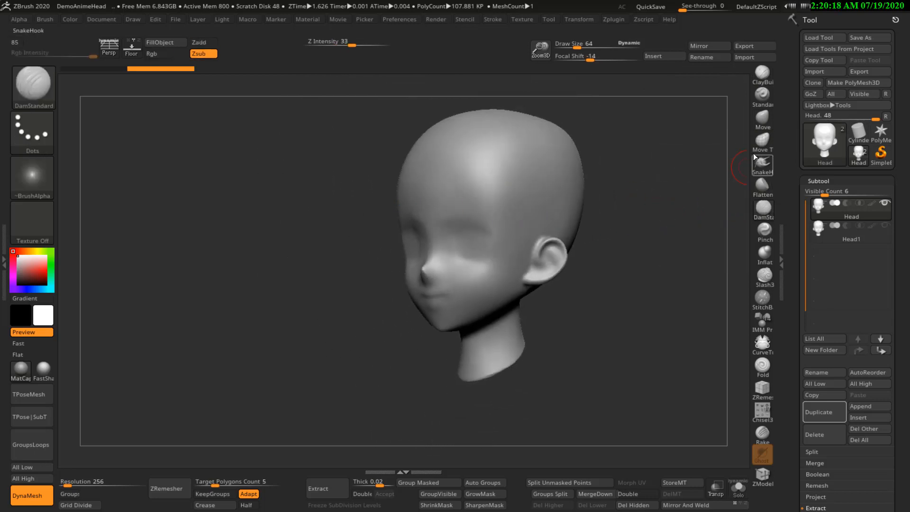
{"action": "mouse_move", "coordinate": [499, 201]}
{"action": "right_mouse_down", "text": "shift"}
{"action": "mouse_move", "coordinate": [516, 180]}
{"action": "mouse_move", "coordinate": [492, 229]}
{"action": "right_mouse_up", "text": "shift"}
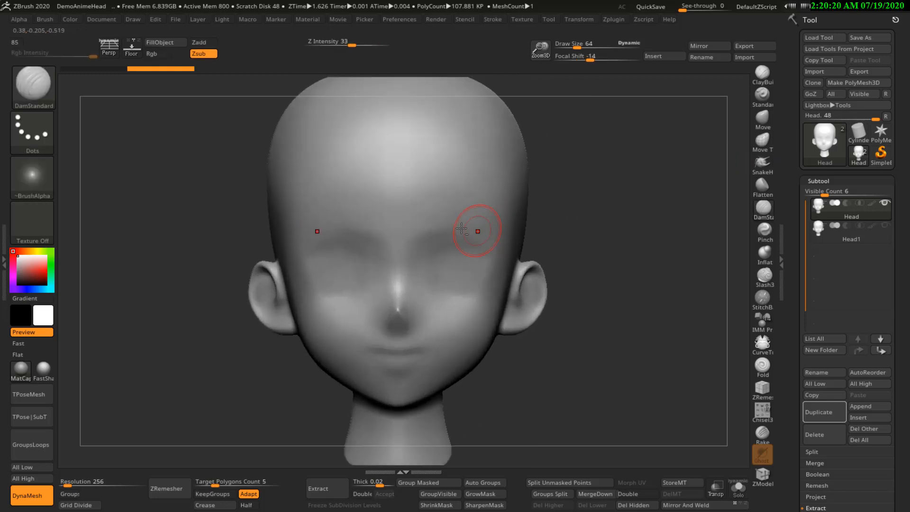
{"action": "mouse_move", "coordinate": [464, 256]}
{"action": "right_mouse_down", "text": "alt"}
{"action": "mouse_move", "coordinate": [459, 189]}
{"action": "mouse_move", "coordinate": [488, 166]}
{"action": "mouse_move", "coordinate": [493, 208]}
{"action": "right_mouse_up", "text": "alt"}
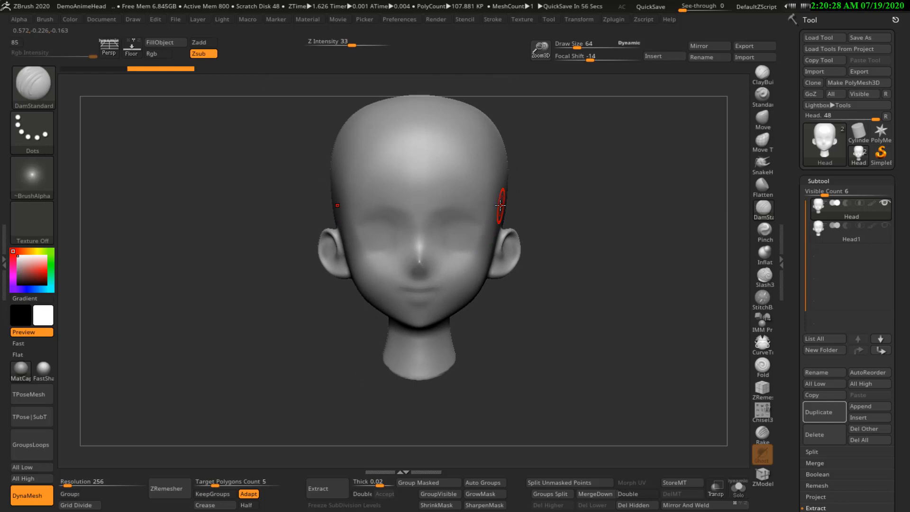
{"action": "mouse_move", "coordinate": [463, 216]}
{"action": "right_mouse_down"}
{"action": "mouse_move", "coordinate": [472, 216]}
{"action": "mouse_move", "coordinate": [466, 242]}
{"action": "mouse_move", "coordinate": [559, 212]}
{"action": "right_mouse_up"}
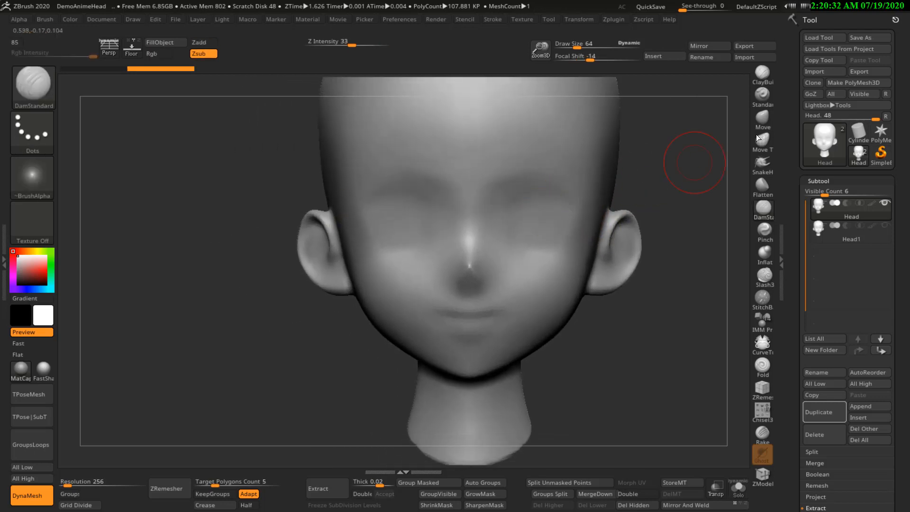
Step: Push the eye sockets inward with the Move brush at draw size 151 and smooth the surface around them
{"action": "left_click", "coordinate": [763, 118]}
{"action": "right_click_drag", "start_coordinate": [489, 206], "coordinate": [484, 171], "text": "ctrl"}
{"action": "right_click_drag", "start_coordinate": [484, 171], "coordinate": [421, 180]}
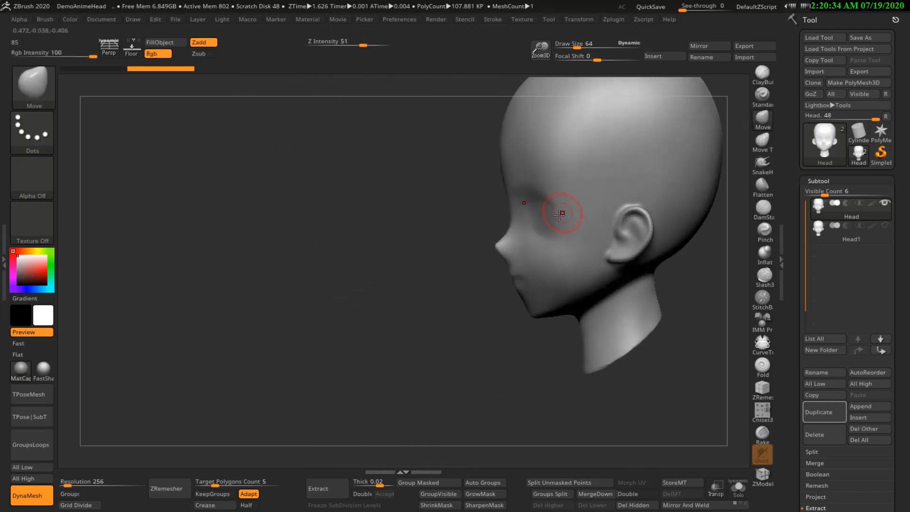
{"action": "right_click_drag", "start_coordinate": [562, 211], "coordinate": [560, 238], "text": "ctrl"}
{"action": "key", "text": "s"}
{"action": "mouse_move", "coordinate": [534, 220]}
{"action": "left_mouse_down"}
{"action": "mouse_move", "coordinate": [558, 213]}
{"action": "mouse_move", "coordinate": [544, 211]}
{"action": "left_mouse_up"}
{"action": "right_click_drag", "start_coordinate": [545, 211], "coordinate": [572, 205]}
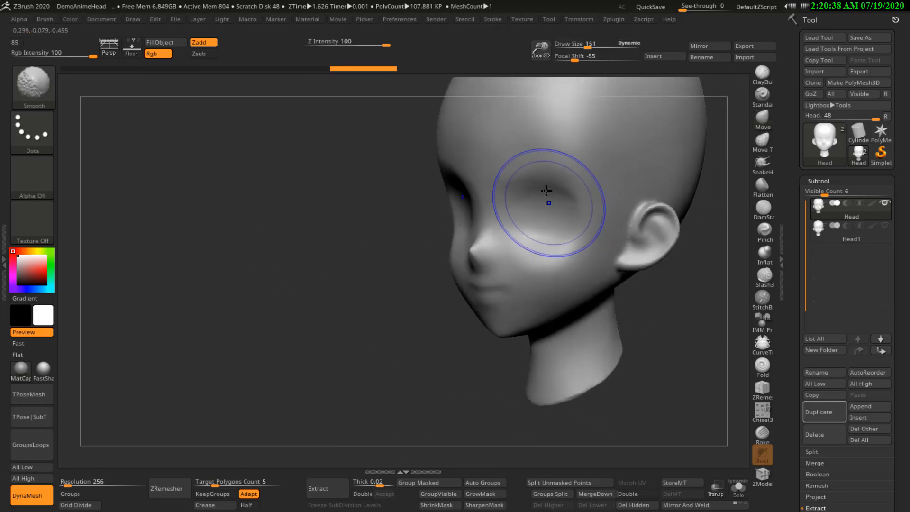
{"action": "left_click_drag", "start_coordinate": [548, 201], "coordinate": [552, 201], "text": "shift"}
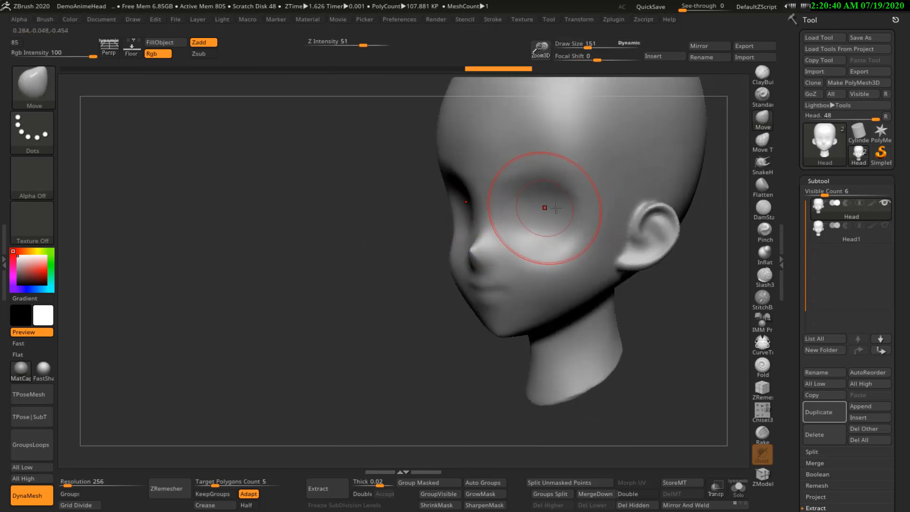
{"action": "right_click_drag", "start_coordinate": [548, 207], "coordinate": [546, 205]}
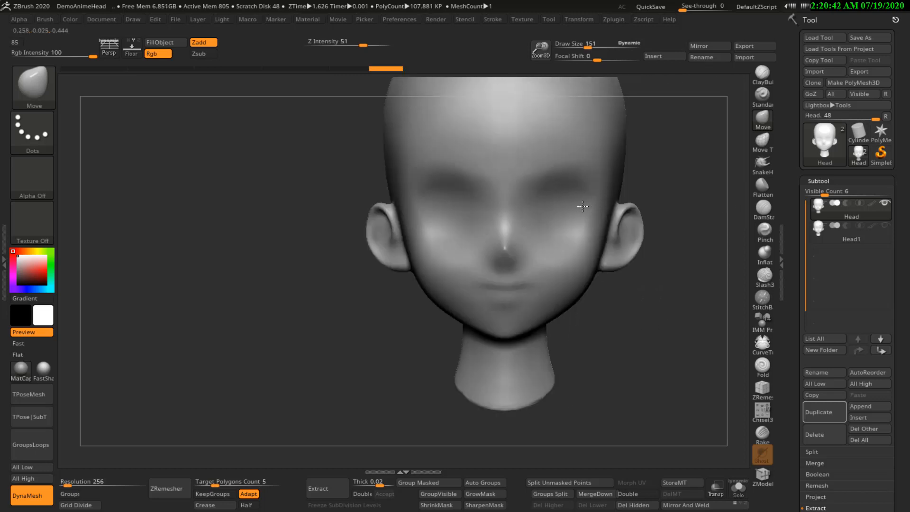
Step: Deepen the eye sockets under the brow with the Move brush, checking their shape from the side and the front
{"action": "key", "text": "s"}
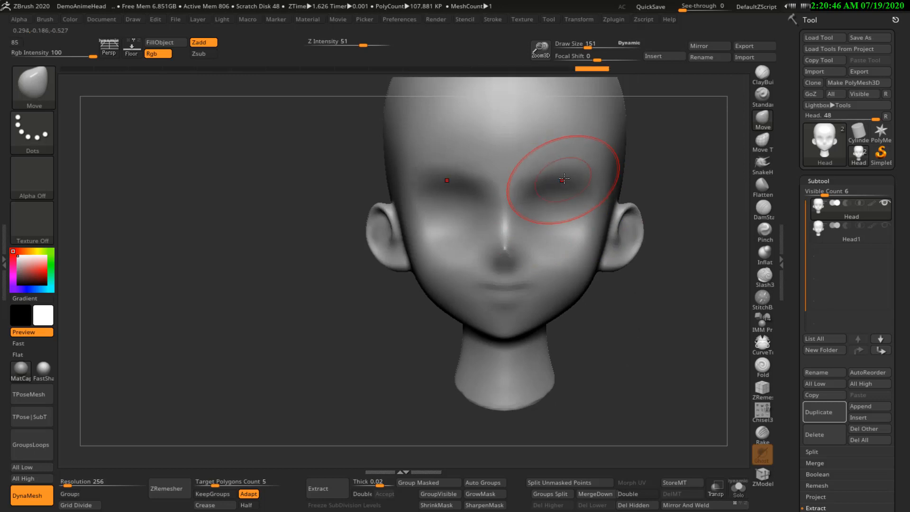
{"action": "right_click_drag", "start_coordinate": [553, 182], "coordinate": [533, 208]}
{"action": "left_click_drag", "start_coordinate": [598, 210], "coordinate": [589, 191]}
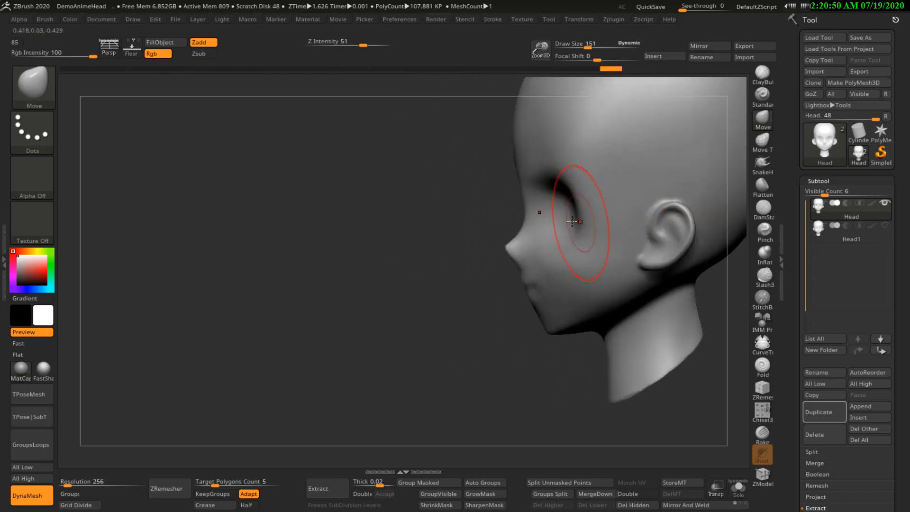
{"action": "right_click_drag", "start_coordinate": [579, 214], "coordinate": [610, 208], "text": "shift"}
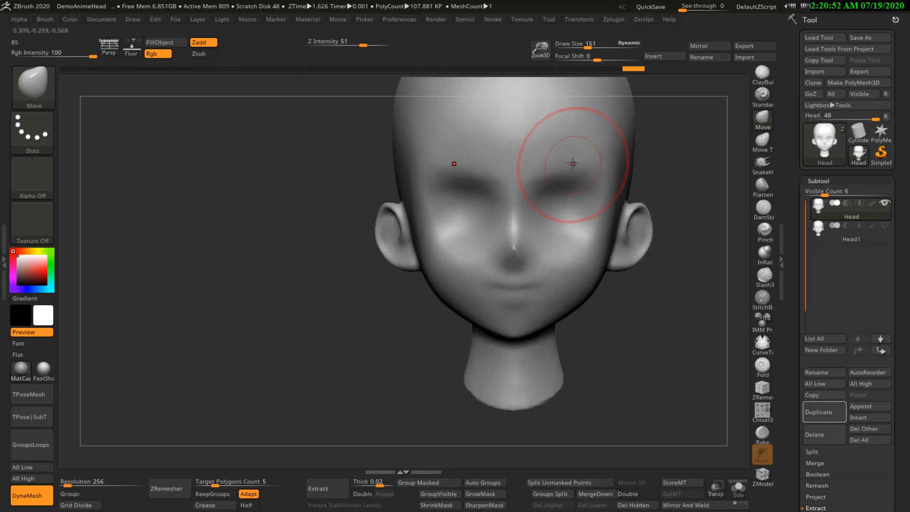
{"action": "mouse_move", "coordinate": [562, 165]}
{"action": "right_mouse_down"}
{"action": "mouse_move", "coordinate": [577, 181]}
{"action": "mouse_move", "coordinate": [599, 162]}
{"action": "right_mouse_up"}
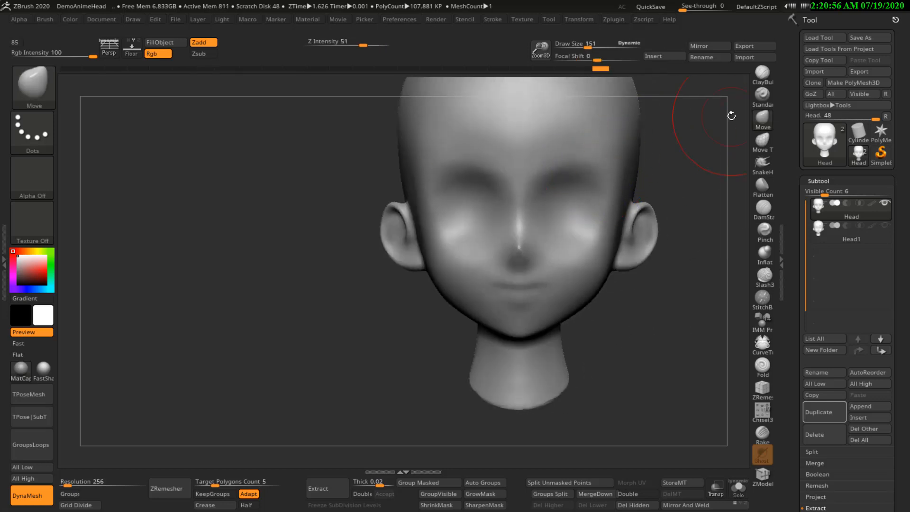
Step: Reshape the rims of the eye sockets with the Move brush at draw size 65
{"action": "left_click", "coordinate": [767, 77]}
{"action": "key", "text": "f"}
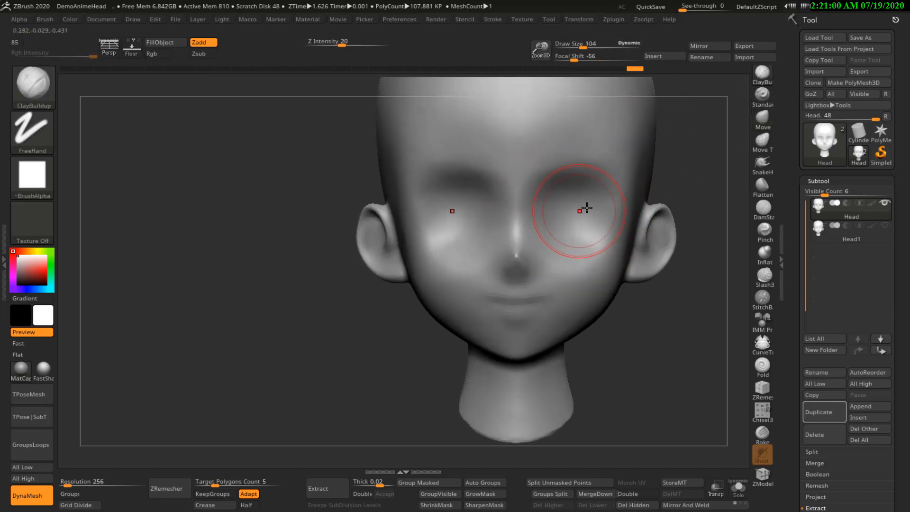
{"action": "mouse_move", "coordinate": [587, 207]}
{"action": "right_mouse_down"}
{"action": "mouse_move", "coordinate": [559, 204]}
{"action": "mouse_move", "coordinate": [582, 205]}
{"action": "mouse_move", "coordinate": [564, 159]}
{"action": "mouse_move", "coordinate": [602, 188]}
{"action": "right_mouse_up"}
{"action": "left_click", "coordinate": [763, 118]}
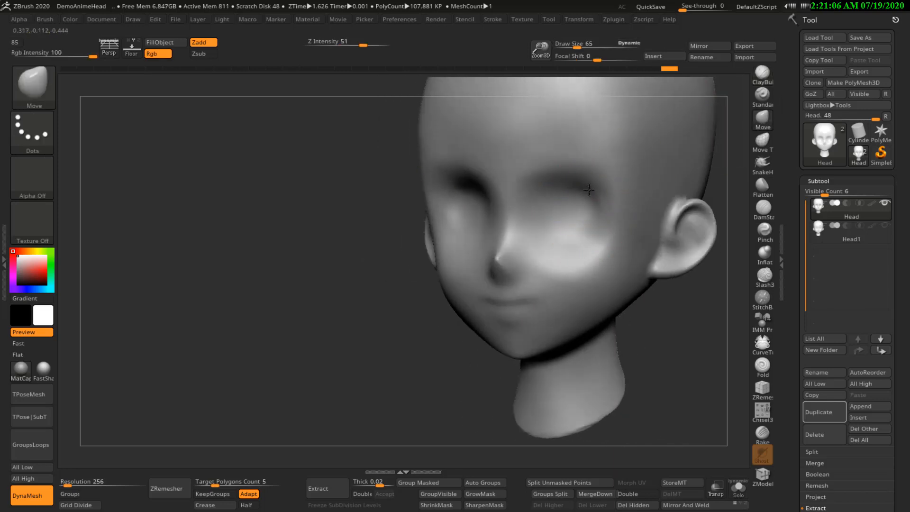
{"action": "right_click_drag", "start_coordinate": [573, 213], "coordinate": [584, 207], "text": "shift"}
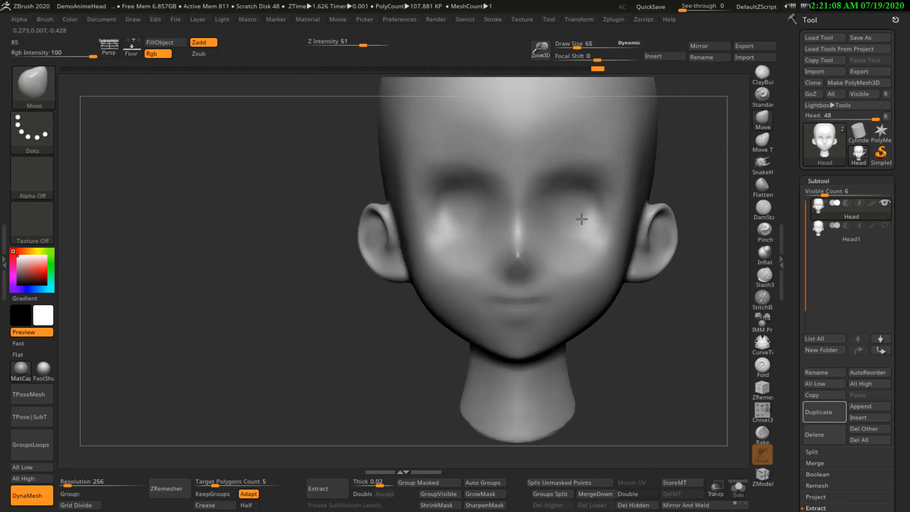
Step: Build up rounded eyeball mounds inside both sockets with the ClayBuildup brush, ending at draw size 69
{"action": "left_click", "coordinate": [762, 75]}
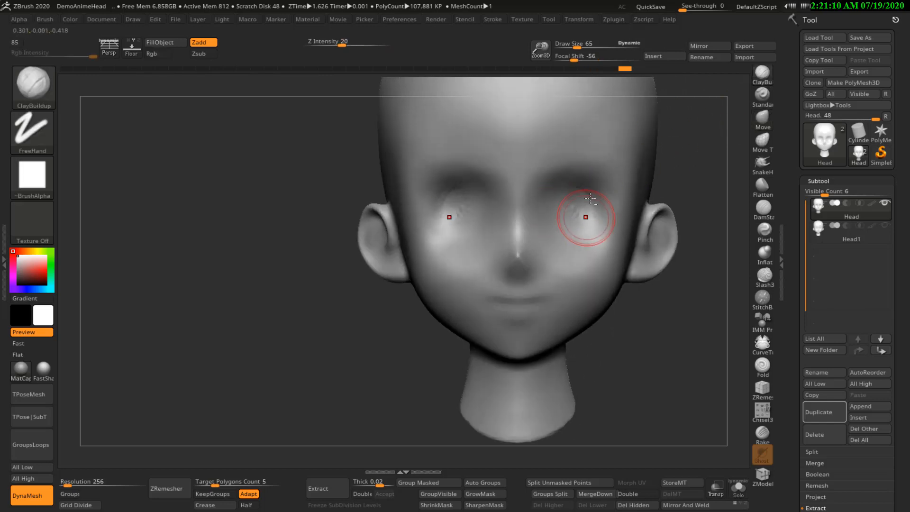
{"action": "right_click_drag", "start_coordinate": [611, 192], "coordinate": [548, 215]}
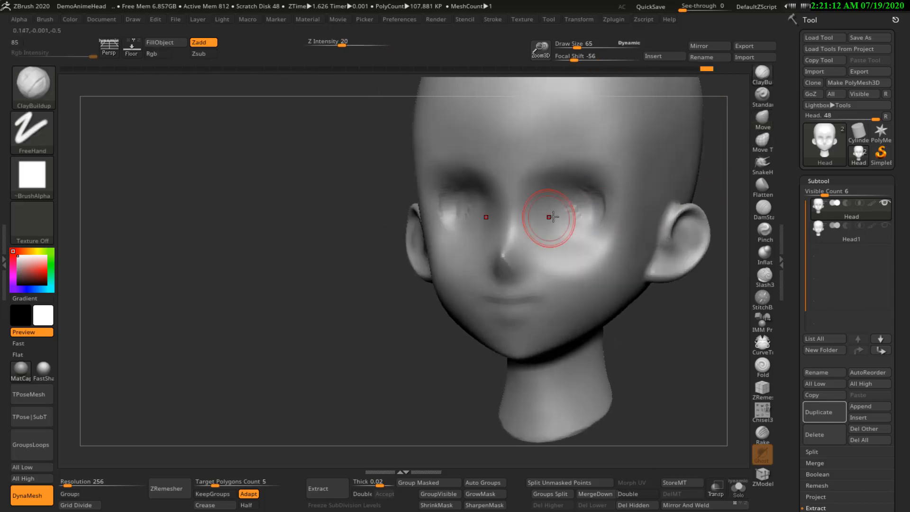
{"action": "left_click_drag", "start_coordinate": [559, 212], "coordinate": [585, 202], "text": "shift"}
{"action": "mouse_move", "coordinate": [584, 201]}
{"action": "right_mouse_down", "text": "shift"}
{"action": "mouse_move", "coordinate": [596, 203]}
{"action": "mouse_move", "coordinate": [534, 221]}
{"action": "mouse_move", "coordinate": [586, 213]}
{"action": "right_mouse_up", "text": "shift"}
{"action": "mouse_move", "coordinate": [582, 214]}
{"action": "left_mouse_down"}
{"action": "mouse_move", "coordinate": [580, 202]}
{"action": "mouse_move", "coordinate": [567, 207]}
{"action": "mouse_move", "coordinate": [590, 207]}
{"action": "mouse_move", "coordinate": [574, 208]}
{"action": "mouse_move", "coordinate": [574, 218]}
{"action": "mouse_move", "coordinate": [582, 205]}
{"action": "left_mouse_up"}
{"action": "key", "text": "s"}
{"action": "left_click", "coordinate": [577, 207]}
{"action": "right_click_drag", "start_coordinate": [585, 209], "coordinate": [537, 216]}
{"action": "mouse_move", "coordinate": [574, 204]}
{"action": "left_mouse_down"}
{"action": "mouse_move", "coordinate": [600, 217]}
{"action": "mouse_move", "coordinate": [595, 199]}
{"action": "left_mouse_up"}
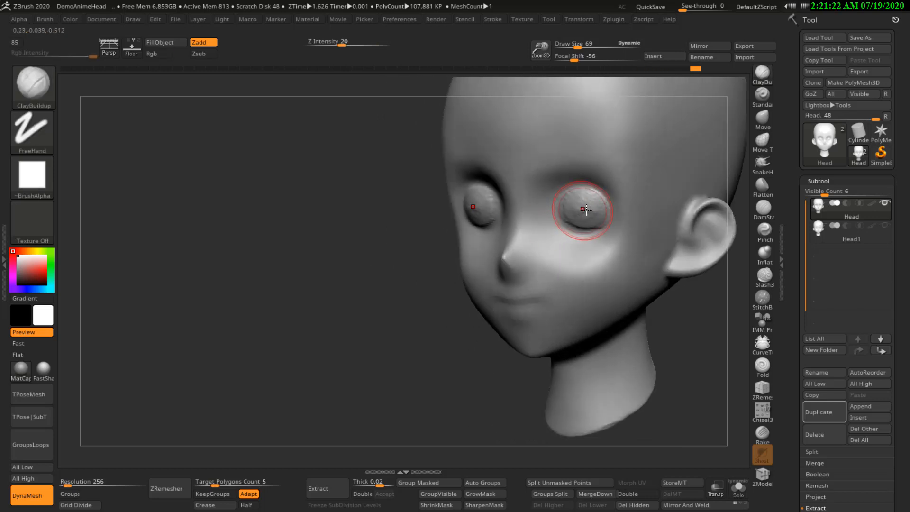
Step: Round out both eyeball mounds with further ClayBuildup strokes and smooth them into even domes
{"action": "right_click_drag", "start_coordinate": [584, 209], "coordinate": [628, 206], "text": "shift"}
{"action": "mouse_move", "coordinate": [572, 201]}
{"action": "left_mouse_down"}
{"action": "mouse_move", "coordinate": [574, 209]}
{"action": "mouse_move", "coordinate": [561, 208]}
{"action": "left_mouse_up"}
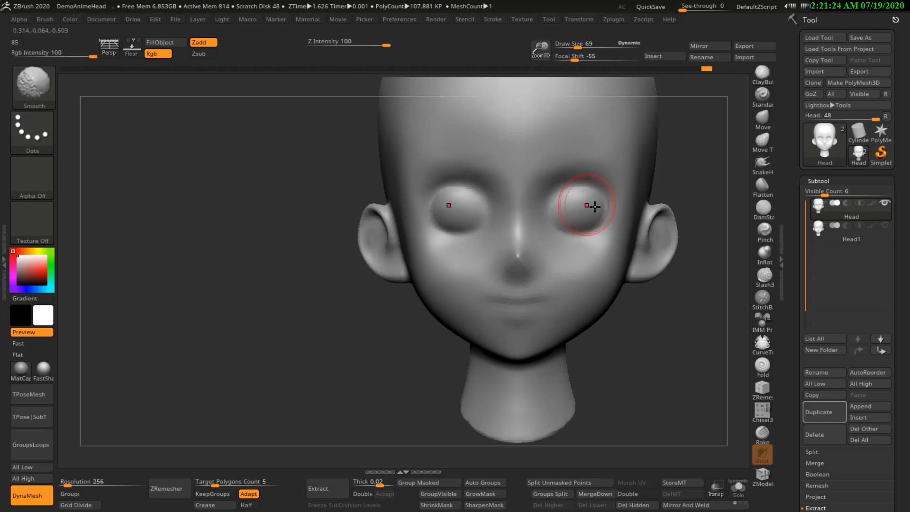
{"action": "right_click_drag", "start_coordinate": [595, 206], "coordinate": [545, 211]}
{"action": "mouse_move", "coordinate": [579, 203]}
{"action": "left_mouse_down"}
{"action": "mouse_move", "coordinate": [587, 198]}
{"action": "mouse_move", "coordinate": [581, 207]}
{"action": "left_mouse_up"}
{"action": "right_click_drag", "start_coordinate": [581, 207], "coordinate": [626, 207], "text": "shift"}
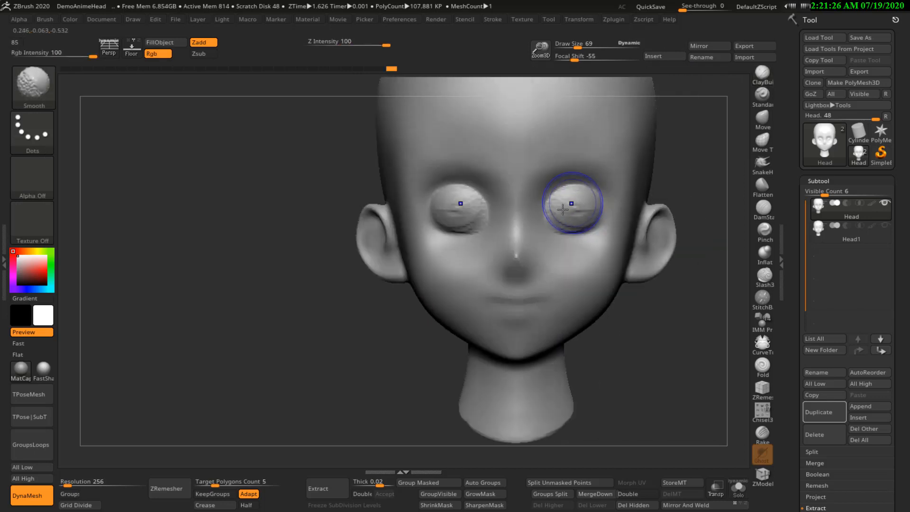
{"action": "left_click_drag", "start_coordinate": [562, 209], "coordinate": [582, 204], "text": "shift"}
{"action": "right_click_drag", "start_coordinate": [592, 203], "coordinate": [550, 207]}
{"action": "mouse_move", "coordinate": [561, 209]}
{"action": "left_mouse_down"}
{"action": "mouse_move", "coordinate": [587, 193]}
{"action": "mouse_move", "coordinate": [598, 209]}
{"action": "left_mouse_up"}
{"action": "right_click_drag", "start_coordinate": [598, 210], "coordinate": [628, 207]}
{"action": "left_click_drag", "start_coordinate": [585, 205], "coordinate": [572, 206], "text": "shift"}
{"action": "right_click_drag", "start_coordinate": [589, 207], "coordinate": [607, 207], "text": "shift"}
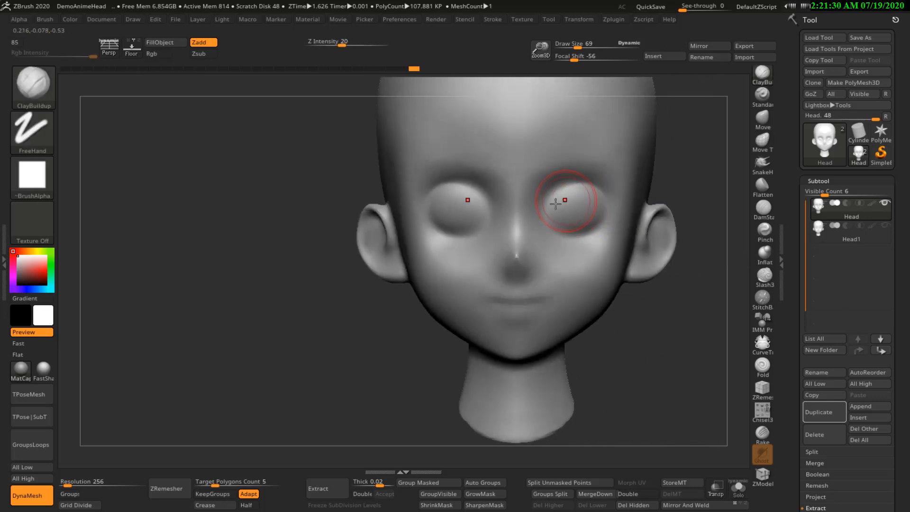
{"action": "mouse_move", "coordinate": [558, 207]}
{"action": "left_mouse_down"}
{"action": "mouse_move", "coordinate": [586, 209]}
{"action": "mouse_move", "coordinate": [565, 221]}
{"action": "left_mouse_up"}
{"action": "key", "text": "ctrl+z"}
Step: Select the DamStandard brush with draw size 19 for carving the eyes
{"action": "right_click_drag", "start_coordinate": [608, 197], "coordinate": [663, 198], "text": "ctrl"}
{"action": "left_click", "coordinate": [756, 207]}
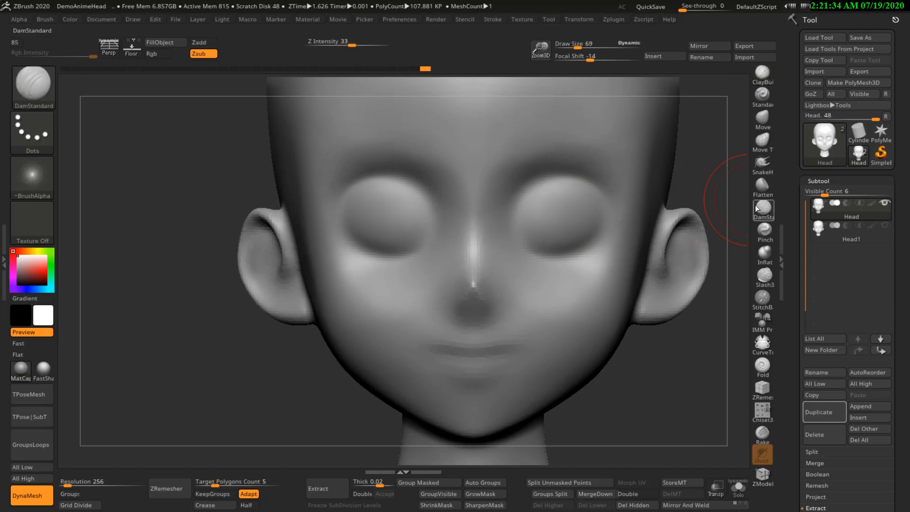
{"action": "key", "text": "s"}
{"action": "mouse_move", "coordinate": [564, 216]}
{"action": "left_mouse_down"}
{"action": "mouse_move", "coordinate": [545, 207]}
{"action": "mouse_move", "coordinate": [532, 215]}
{"action": "left_mouse_up"}
{"action": "key", "text": "ctrl+z"}
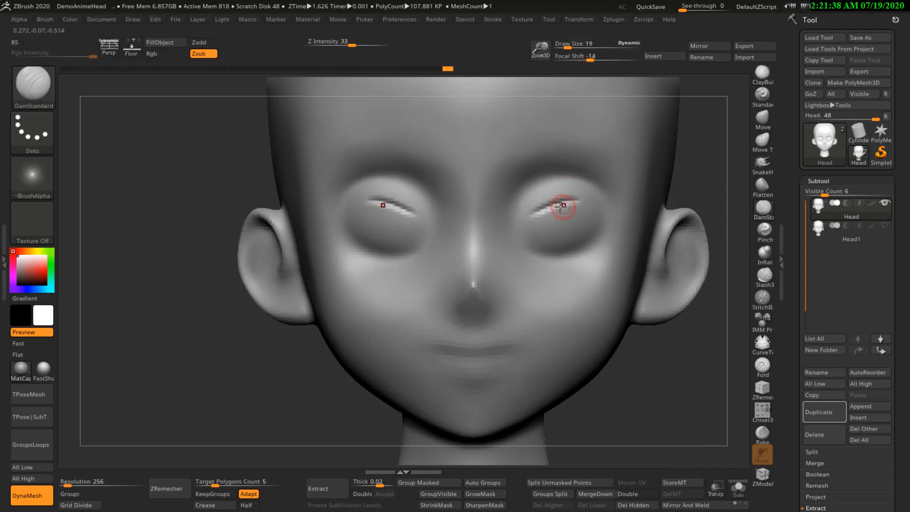
{"action": "mouse_move", "coordinate": [561, 206]}
{"action": "right_mouse_down"}
{"action": "mouse_move", "coordinate": [538, 208]}
{"action": "mouse_move", "coordinate": [573, 201]}
{"action": "right_mouse_up"}
{"action": "key", "text": "ctrl+z"}
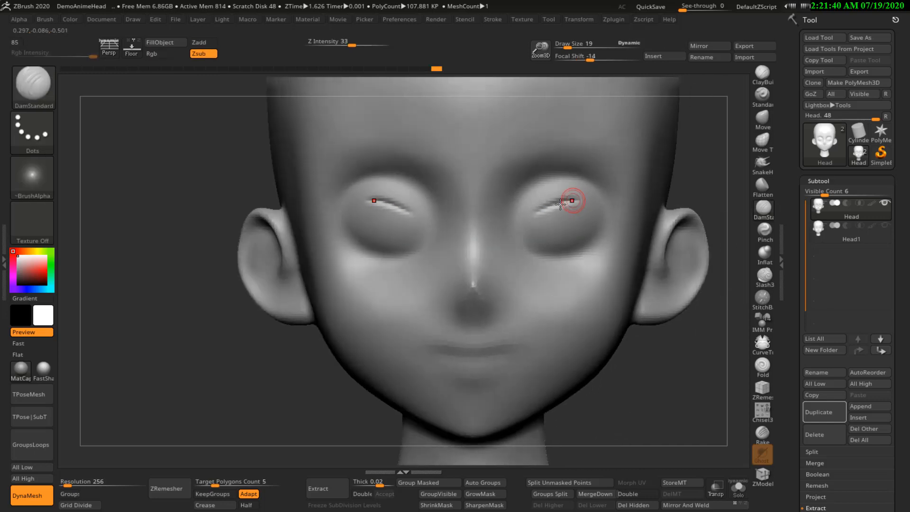
{"action": "key", "text": "ctrl+z"}
Step: Carve almond-shaped eyelid outlines across both eyeball mounds with DamStandard and check them from the side
{"action": "mouse_move", "coordinate": [577, 201]}
{"action": "left_mouse_down"}
{"action": "mouse_move", "coordinate": [532, 214]}
{"action": "mouse_move", "coordinate": [557, 203]}
{"action": "mouse_move", "coordinate": [590, 210]}
{"action": "mouse_move", "coordinate": [565, 228]}
{"action": "mouse_move", "coordinate": [537, 210]}
{"action": "mouse_move", "coordinate": [524, 219]}
{"action": "left_mouse_up"}
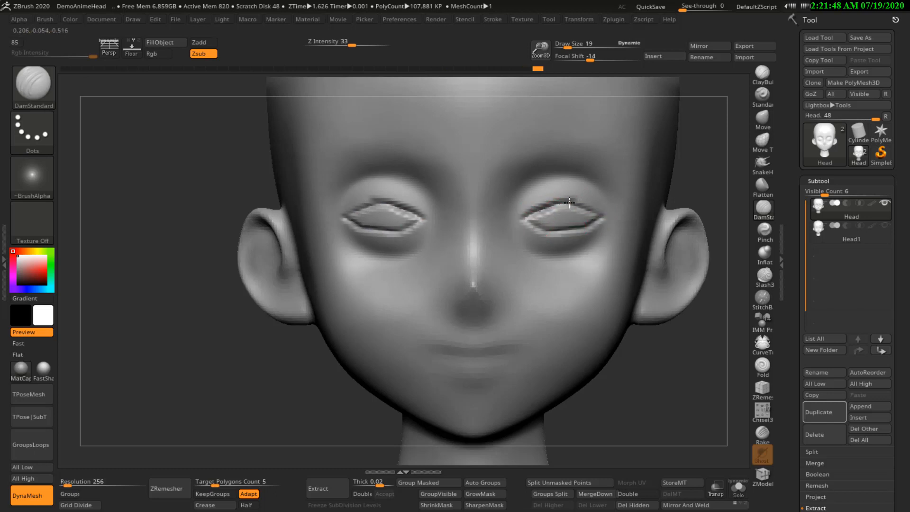
{"action": "right_click_drag", "start_coordinate": [570, 206], "coordinate": [526, 213]}
{"action": "right_click_drag", "start_coordinate": [600, 220], "coordinate": [586, 224], "text": "shift"}
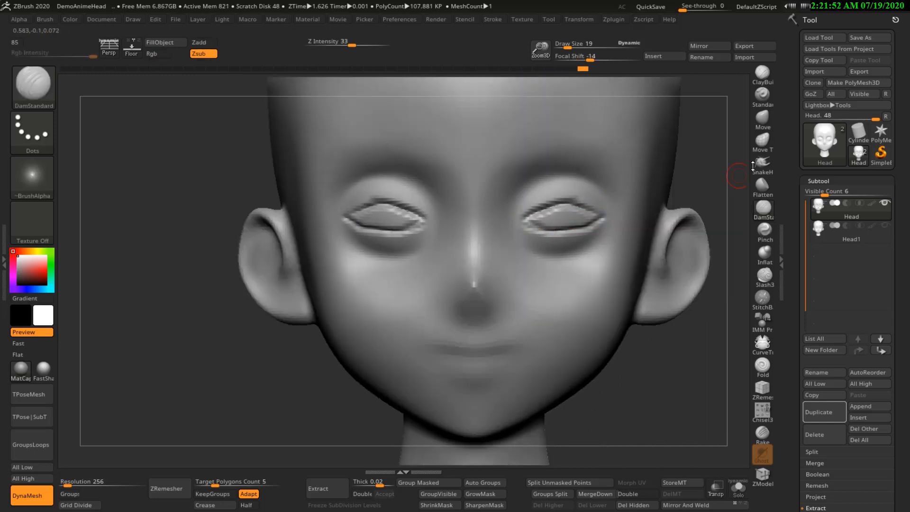
{"action": "right_click_drag", "start_coordinate": [705, 150], "coordinate": [673, 169], "text": "shift"}
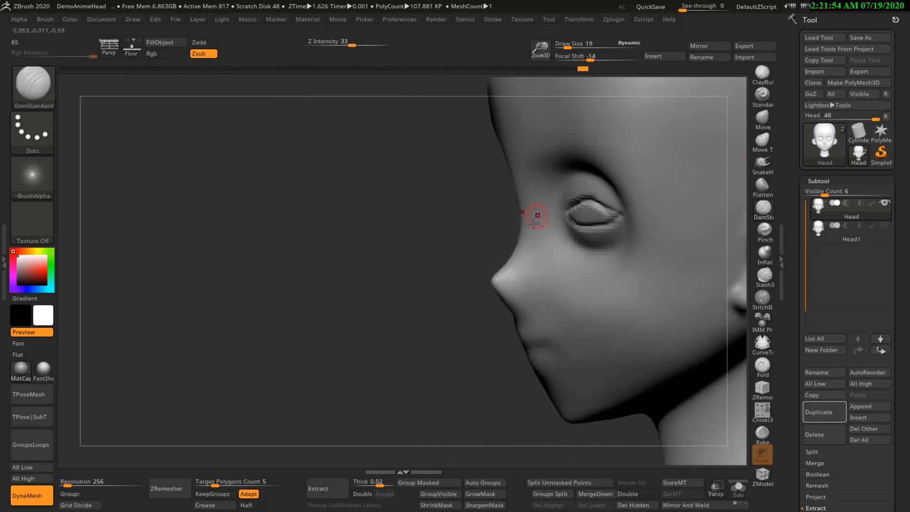
{"action": "right_click_drag", "start_coordinate": [534, 223], "coordinate": [706, 157], "text": "shift"}
Step: Reshape the upper eyelid outlines into a higher arch using the Move brush at draw size 58
{"action": "left_click", "coordinate": [764, 119]}
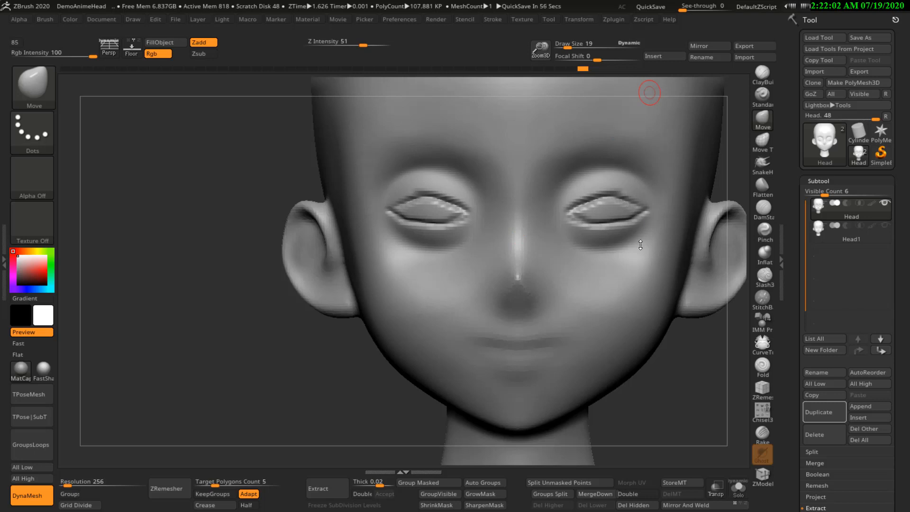
{"action": "right_click_drag", "start_coordinate": [620, 204], "coordinate": [536, 209], "text": "alt"}
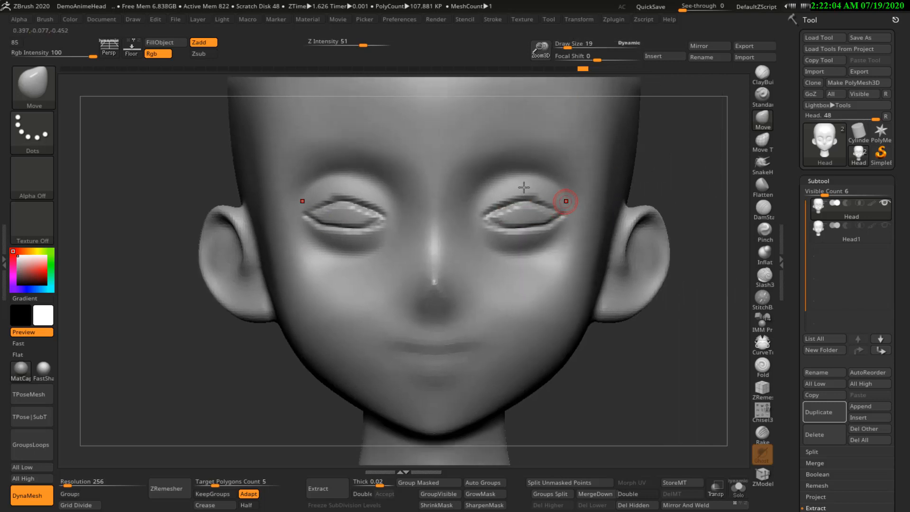
{"action": "key", "text": "s"}
{"action": "left_click_drag", "start_coordinate": [521, 200], "coordinate": [531, 200]}
{"action": "left_click_drag", "start_coordinate": [525, 204], "coordinate": [523, 192]}
{"action": "left_click_drag", "start_coordinate": [544, 204], "coordinate": [502, 192]}
{"action": "right_click_drag", "start_coordinate": [559, 218], "coordinate": [523, 223]}
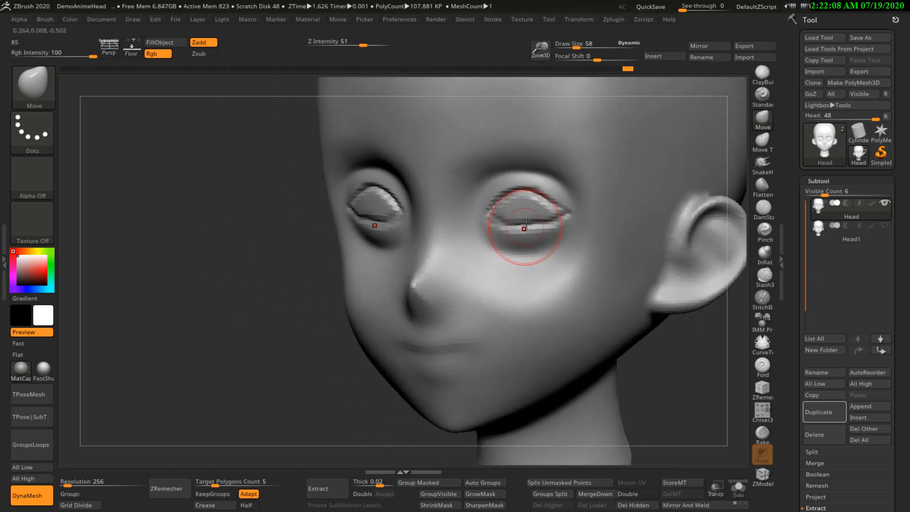
Step: Adjust the lower eyelid curves and eye corners with the Move brush at draw size 58
{"action": "left_click_drag", "start_coordinate": [526, 224], "coordinate": [545, 229]}
{"action": "right_click_drag", "start_coordinate": [548, 229], "coordinate": [589, 227]}
{"action": "left_click_drag", "start_coordinate": [499, 220], "coordinate": [496, 214]}
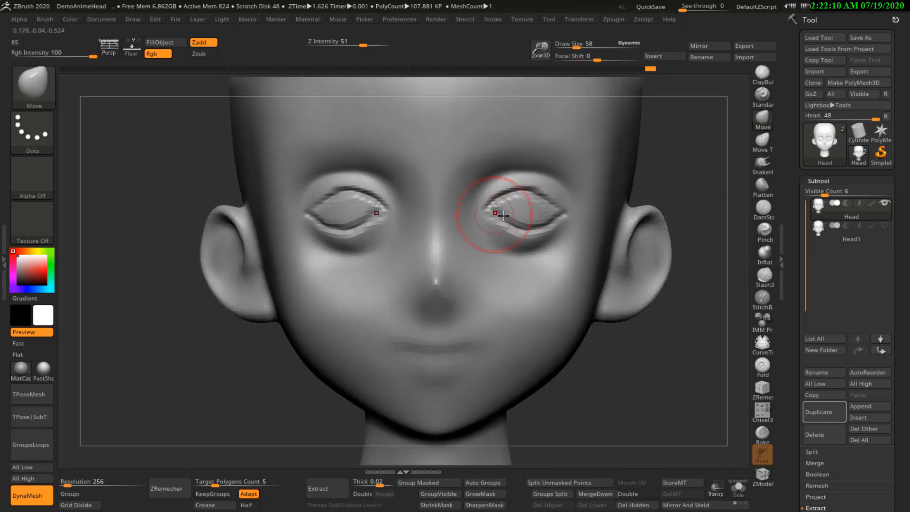
{"action": "mouse_move", "coordinate": [564, 217]}
{"action": "left_mouse_down"}
{"action": "mouse_move", "coordinate": [563, 210]}
{"action": "mouse_move", "coordinate": [517, 230]}
{"action": "left_mouse_up"}
{"action": "left_click_drag", "start_coordinate": [515, 230], "coordinate": [515, 225]}
{"action": "right_click_drag", "start_coordinate": [515, 219], "coordinate": [513, 228], "text": "shift"}
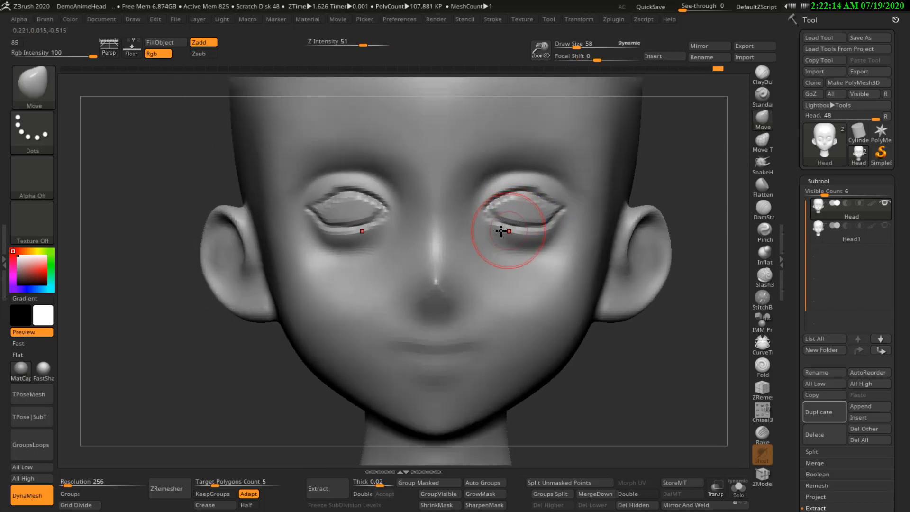
Step: Refine the inner eye corners with the Move brush from front and side, using draw sizes 26, 45 and 86
{"action": "key", "text": "s"}
{"action": "left_click_drag", "start_coordinate": [498, 223], "coordinate": [495, 219]}
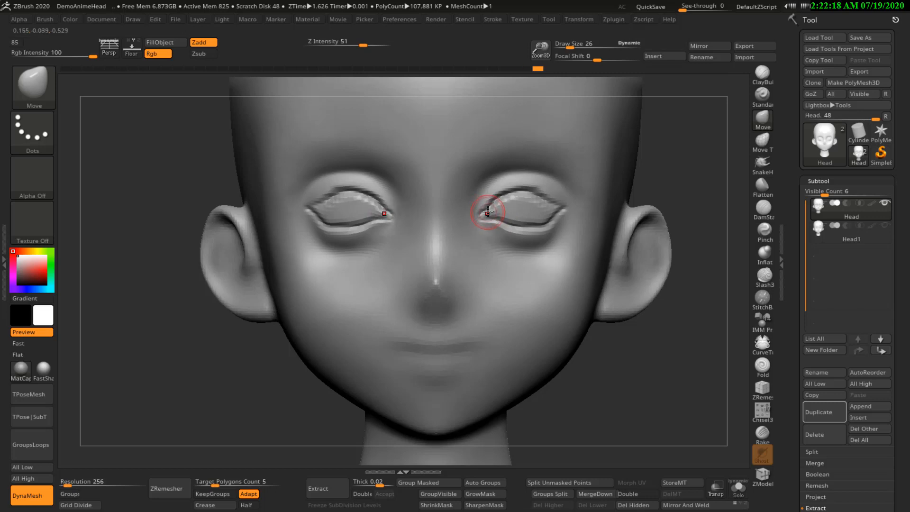
{"action": "right_click_drag", "start_coordinate": [506, 211], "coordinate": [488, 215]}
{"action": "key", "text": "s"}
{"action": "left_click_drag", "start_coordinate": [489, 216], "coordinate": [497, 217]}
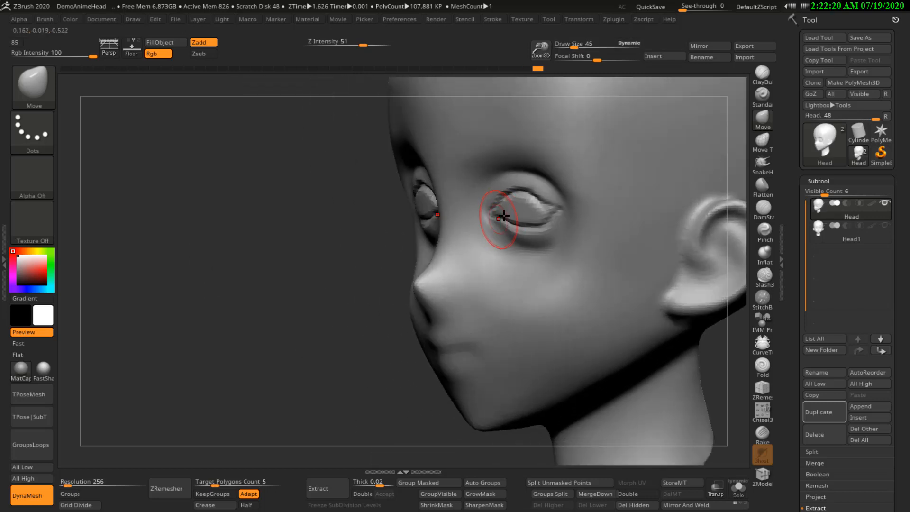
{"action": "mouse_move", "coordinate": [501, 218]}
{"action": "right_mouse_down", "text": "ctrl"}
{"action": "mouse_move", "coordinate": [502, 244]}
{"action": "mouse_move", "coordinate": [500, 219]}
{"action": "right_mouse_up", "text": "ctrl"}
{"action": "key", "text": "s"}
{"action": "left_click_drag", "start_coordinate": [506, 225], "coordinate": [514, 224]}
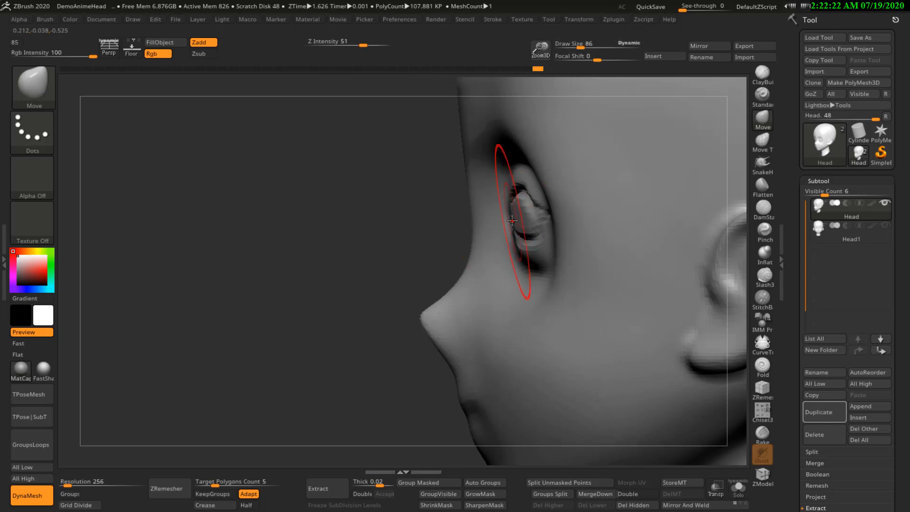
Step: Shape the curvature of both eyes from front and oblique angles with the Move brush at draw size 77
{"action": "right_click_drag", "start_coordinate": [513, 223], "coordinate": [548, 213]}
{"action": "mouse_move", "coordinate": [488, 229]}
{"action": "right_mouse_down"}
{"action": "mouse_move", "coordinate": [487, 239]}
{"action": "mouse_move", "coordinate": [551, 230]}
{"action": "mouse_move", "coordinate": [529, 219]}
{"action": "mouse_move", "coordinate": [540, 220]}
{"action": "right_mouse_up"}
{"action": "key", "text": "s"}
{"action": "mouse_move", "coordinate": [454, 231]}
{"action": "left_mouse_down"}
{"action": "mouse_move", "coordinate": [432, 229]}
{"action": "mouse_move", "coordinate": [454, 216]}
{"action": "mouse_move", "coordinate": [489, 221]}
{"action": "left_mouse_up"}
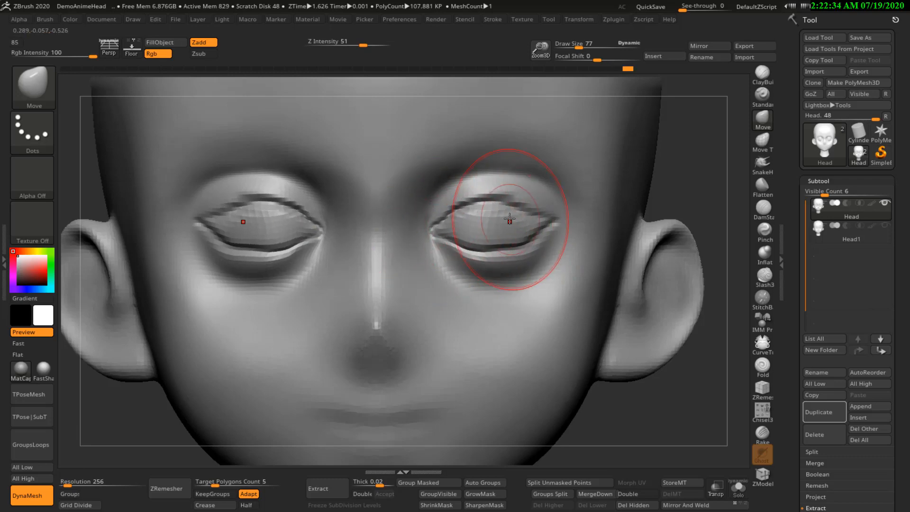
{"action": "mouse_move", "coordinate": [509, 219]}
{"action": "right_mouse_down"}
{"action": "mouse_move", "coordinate": [526, 219]}
{"action": "mouse_move", "coordinate": [501, 220]}
{"action": "mouse_move", "coordinate": [493, 251]}
{"action": "right_mouse_up"}
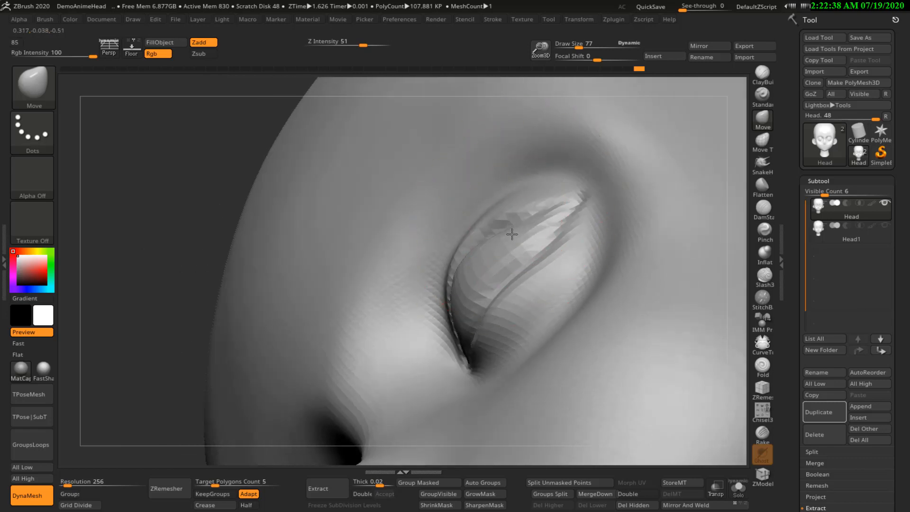
{"action": "left_click_drag", "start_coordinate": [505, 236], "coordinate": [499, 240]}
{"action": "mouse_move", "coordinate": [502, 246]}
{"action": "right_mouse_down"}
{"action": "mouse_move", "coordinate": [491, 255]}
{"action": "mouse_move", "coordinate": [525, 241]}
{"action": "right_mouse_up"}
{"action": "left_click_drag", "start_coordinate": [527, 239], "coordinate": [529, 232]}
{"action": "right_click_drag", "start_coordinate": [529, 232], "coordinate": [584, 209]}
{"action": "right_click_drag", "start_coordinate": [662, 190], "coordinate": [612, 176], "text": "alt"}
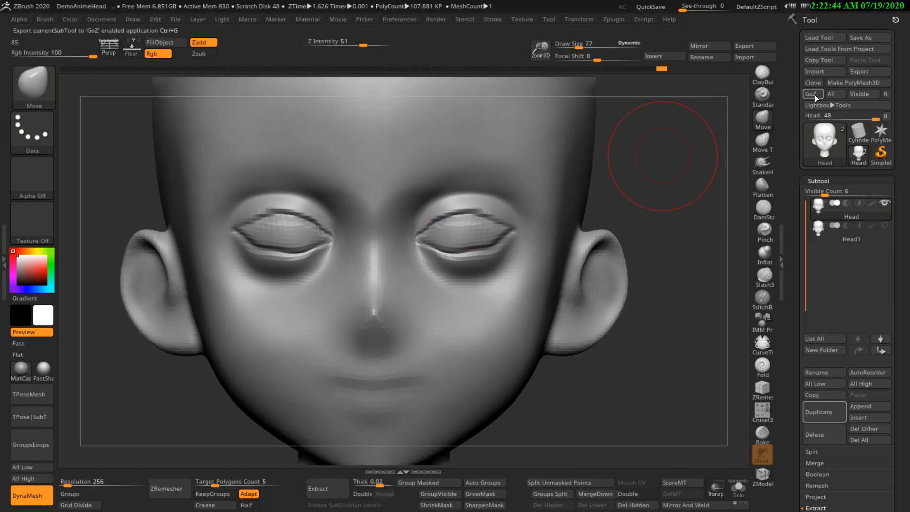
Step: Build up the area beneath both eyes with the ClayBuildup brush at draw size 48
{"action": "left_click", "coordinate": [762, 77]}
{"action": "right_click_drag", "start_coordinate": [473, 261], "coordinate": [455, 256]}
{"action": "key", "text": "s"}
{"action": "left_click_drag", "start_coordinate": [487, 270], "coordinate": [481, 270]}
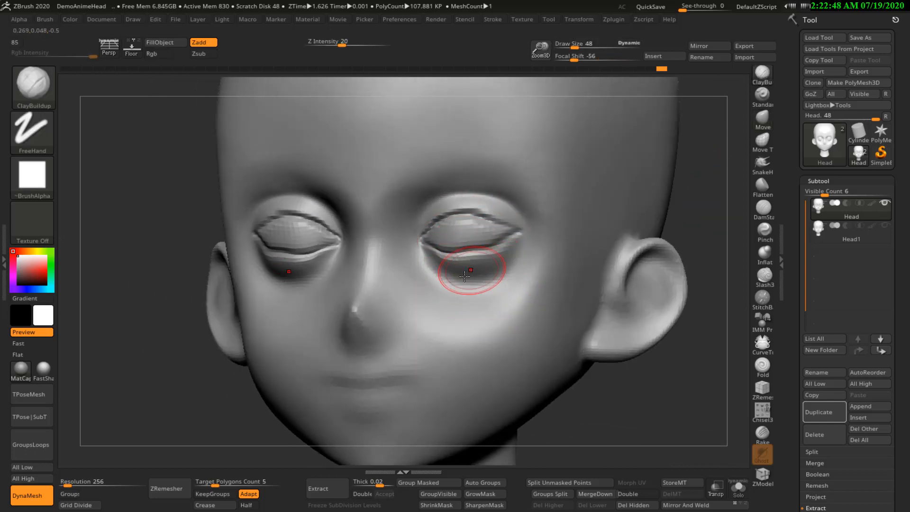
{"action": "mouse_move", "coordinate": [464, 276]}
{"action": "right_mouse_down"}
{"action": "mouse_move", "coordinate": [472, 274]}
{"action": "mouse_move", "coordinate": [463, 285]}
{"action": "mouse_move", "coordinate": [476, 269]}
{"action": "right_mouse_up"}
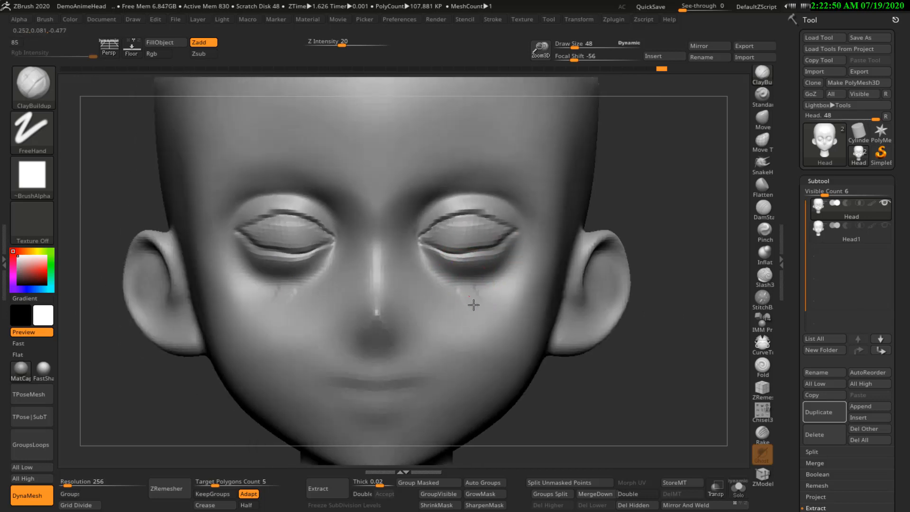
{"action": "left_click_drag", "start_coordinate": [485, 282], "coordinate": [503, 280]}
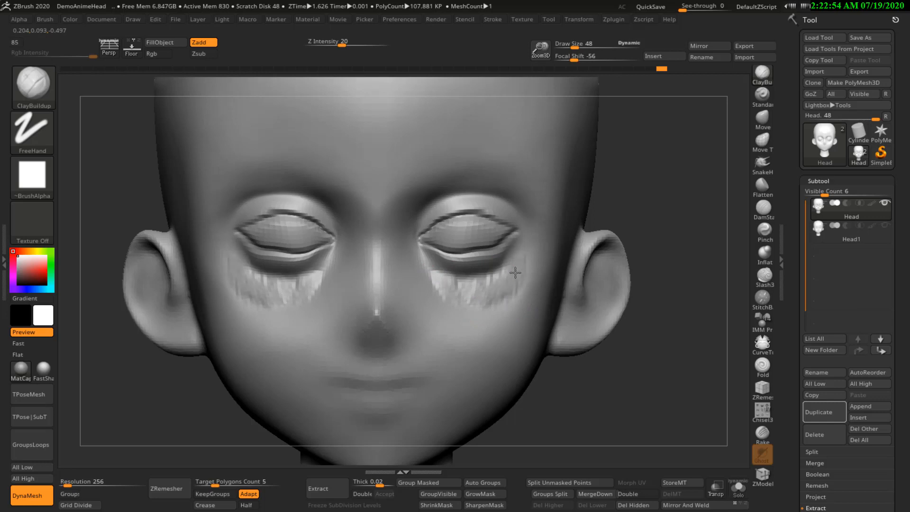
Step: Smooth the built-up clay beneath the eyes into the cheeks
{"action": "left_click_drag", "start_coordinate": [515, 273], "coordinate": [461, 293], "text": "shift"}
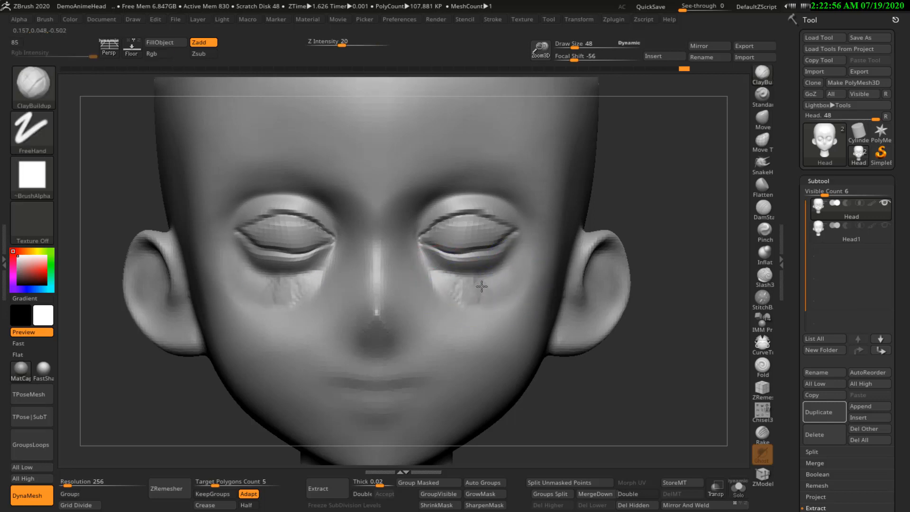
{"action": "mouse_move", "coordinate": [511, 271]}
{"action": "left_mouse_down", "text": "shift"}
{"action": "mouse_move", "coordinate": [464, 296]}
{"action": "mouse_move", "coordinate": [514, 271]}
{"action": "left_mouse_up", "text": "shift"}
{"action": "right_click_drag", "start_coordinate": [514, 270], "coordinate": [490, 274]}
{"action": "mouse_move", "coordinate": [490, 274]}
{"action": "left_mouse_down", "text": "shift"}
{"action": "mouse_move", "coordinate": [516, 274]}
{"action": "mouse_move", "coordinate": [503, 281]}
{"action": "mouse_move", "coordinate": [516, 285]}
{"action": "left_mouse_up", "text": "shift"}
Step: Build up the cheekbones toward the ears at draw size 95 and smooth them, setting the Smooth brush's Z Intensity to 45
{"action": "key", "text": "bracketright"}
{"action": "key", "text": "bracketright"}
{"action": "mouse_move", "coordinate": [528, 293]}
{"action": "left_mouse_down"}
{"action": "mouse_move", "coordinate": [487, 290]}
{"action": "mouse_move", "coordinate": [493, 299]}
{"action": "left_mouse_up"}
{"action": "mouse_move", "coordinate": [493, 299]}
{"action": "right_mouse_down"}
{"action": "mouse_move", "coordinate": [524, 346]}
{"action": "mouse_move", "coordinate": [514, 256]}
{"action": "right_mouse_up"}
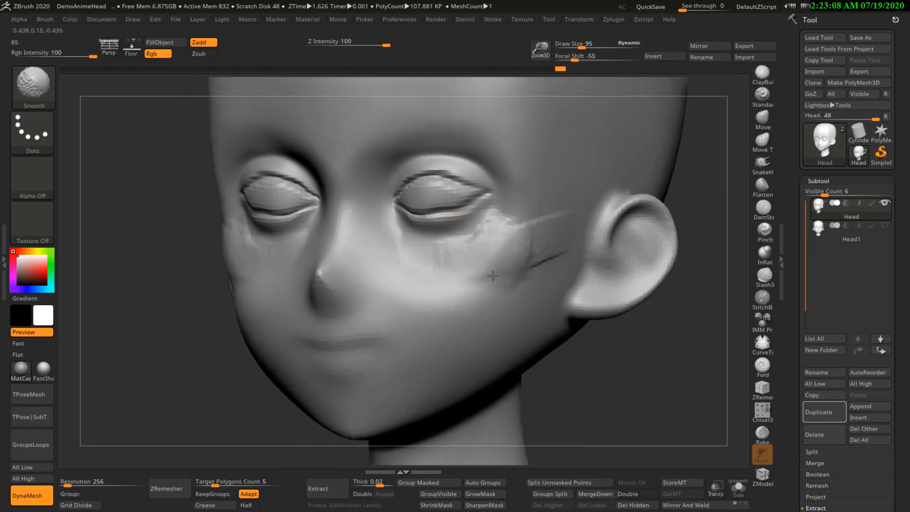
{"action": "left_click_drag", "start_coordinate": [518, 240], "coordinate": [498, 265], "text": "shift"}
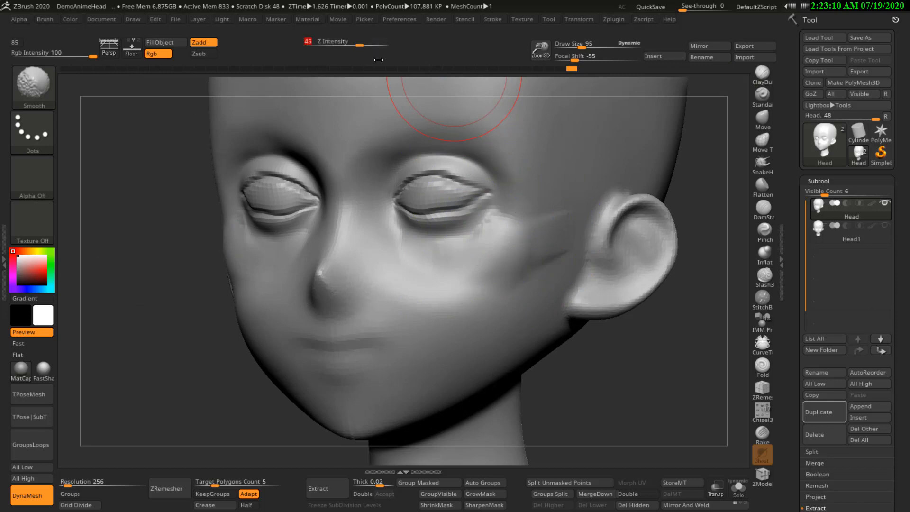
{"action": "mouse_move", "coordinate": [360, 265]}
{"action": "right_mouse_down"}
{"action": "mouse_move", "coordinate": [474, 237]}
{"action": "mouse_move", "coordinate": [514, 244]}
{"action": "mouse_move", "coordinate": [503, 209]}
{"action": "right_mouse_up"}
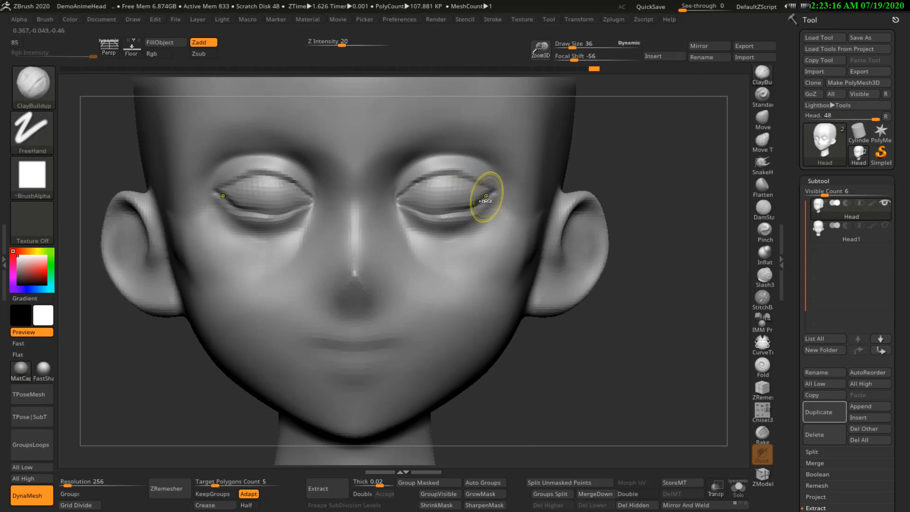
Step: Carve creases beneath the lower eyelids and deepen the upper lid lines with DamStandard at draw size 30
{"action": "right_click_drag", "start_coordinate": [483, 205], "coordinate": [524, 191], "text": "alt"}
{"action": "left_click", "coordinate": [763, 208]}
{"action": "mouse_move", "coordinate": [599, 199]}
{"action": "right_mouse_down", "text": "alt"}
{"action": "mouse_move", "coordinate": [572, 223]}
{"action": "mouse_move", "coordinate": [442, 229]}
{"action": "mouse_move", "coordinate": [458, 224]}
{"action": "right_mouse_up", "text": "alt"}
{"action": "key", "text": "s"}
{"action": "left_click_drag", "start_coordinate": [462, 221], "coordinate": [460, 221]}
{"action": "right_click_drag", "start_coordinate": [463, 218], "coordinate": [428, 222]}
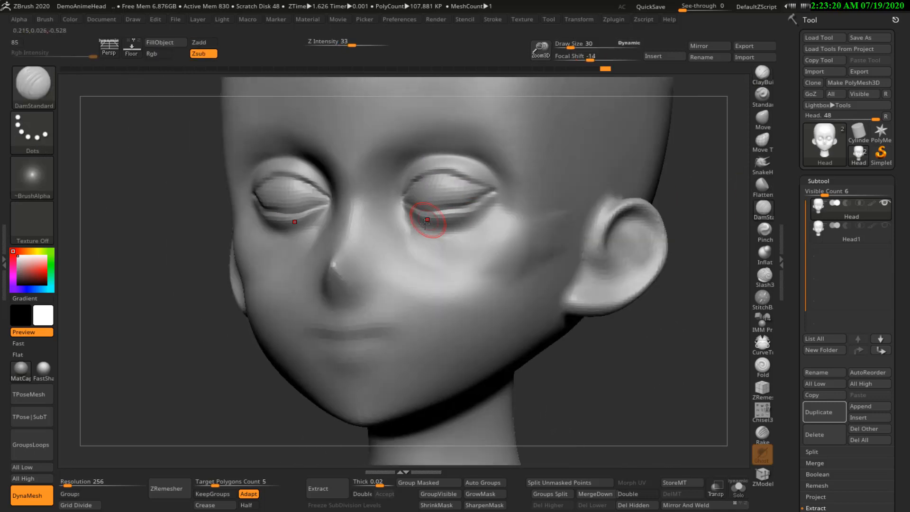
{"action": "right_click_drag", "start_coordinate": [502, 202], "coordinate": [451, 251], "text": "ctrl"}
{"action": "right_click_drag", "start_coordinate": [451, 251], "coordinate": [481, 208]}
{"action": "left_click_drag", "start_coordinate": [480, 206], "coordinate": [387, 203]}
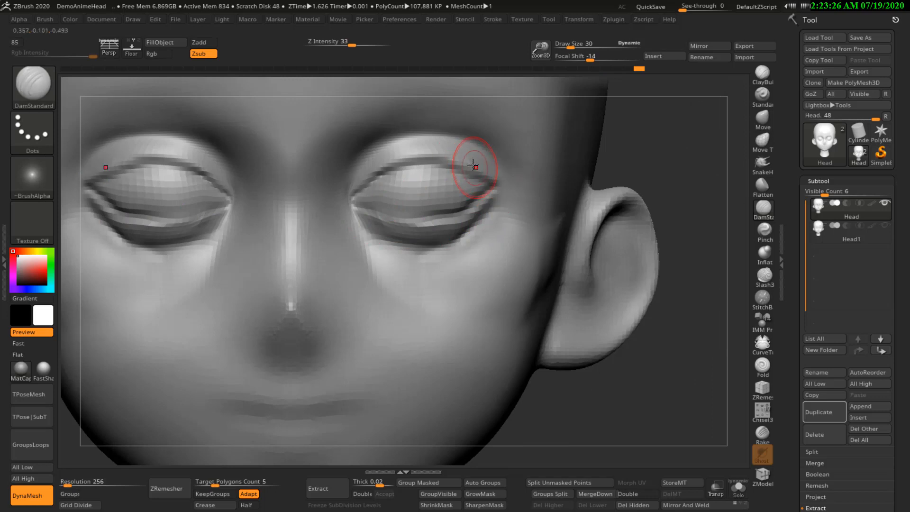
{"action": "mouse_move", "coordinate": [472, 164]}
{"action": "left_mouse_down"}
{"action": "mouse_move", "coordinate": [377, 170]}
{"action": "mouse_move", "coordinate": [439, 135]}
{"action": "mouse_move", "coordinate": [350, 174]}
{"action": "left_mouse_up"}
{"action": "mouse_move", "coordinate": [363, 176]}
{"action": "right_mouse_down", "text": "ctrl"}
{"action": "mouse_move", "coordinate": [386, 152]}
{"action": "mouse_move", "coordinate": [294, 164]}
{"action": "mouse_move", "coordinate": [367, 182]}
{"action": "right_mouse_up", "text": "ctrl"}
Step: Add ClayBuildup strokes at draw size 45 between the inner eye corners and the nose bridge, and smooth them
{"action": "left_click", "coordinate": [764, 74]}
{"action": "key", "text": "s"}
{"action": "left_click_drag", "start_coordinate": [366, 182], "coordinate": [367, 202]}
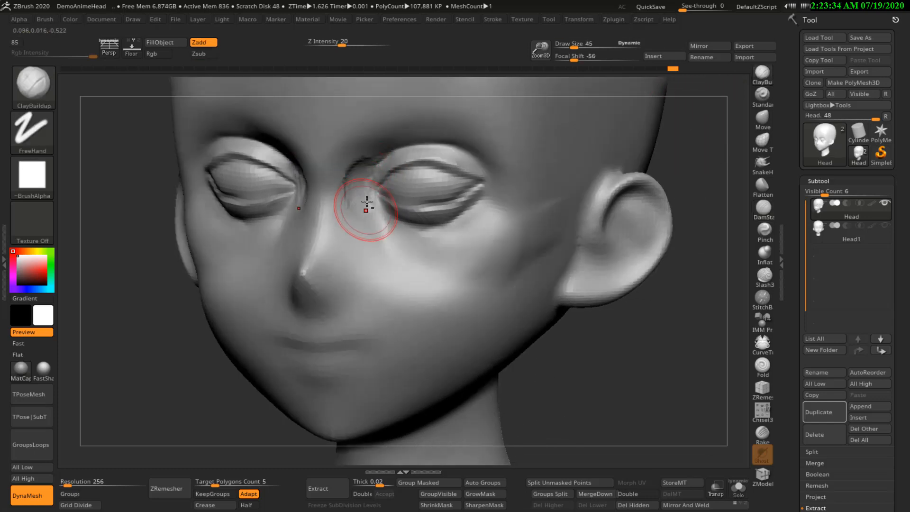
{"action": "right_click_drag", "start_coordinate": [357, 176], "coordinate": [374, 165], "text": "shift"}
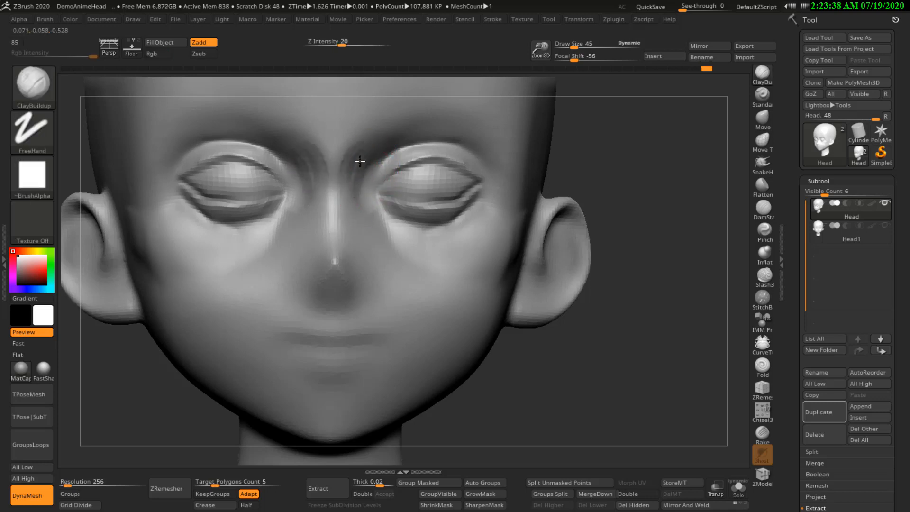
{"action": "key", "text": "shift"}
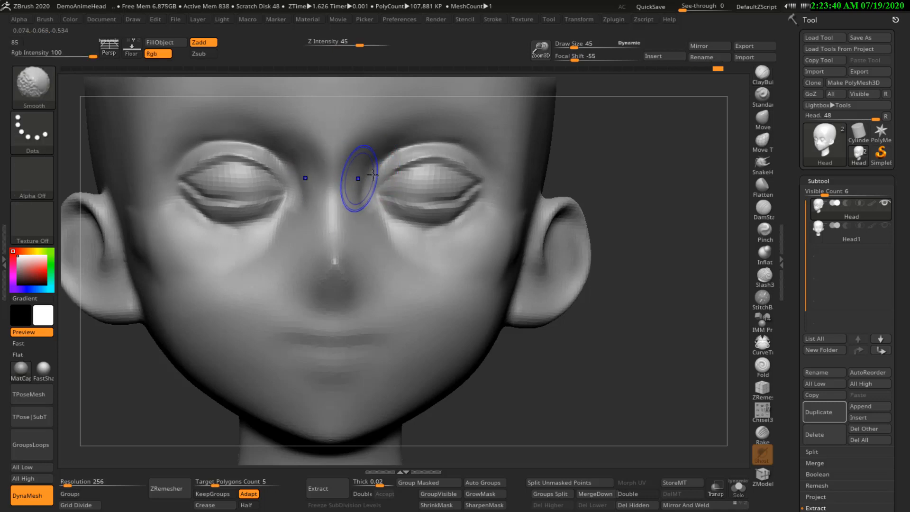
{"action": "mouse_move", "coordinate": [366, 160]}
{"action": "left_mouse_down"}
{"action": "mouse_move", "coordinate": [351, 189]}
{"action": "mouse_move", "coordinate": [354, 161]}
{"action": "mouse_move", "coordinate": [350, 197]}
{"action": "left_mouse_up"}
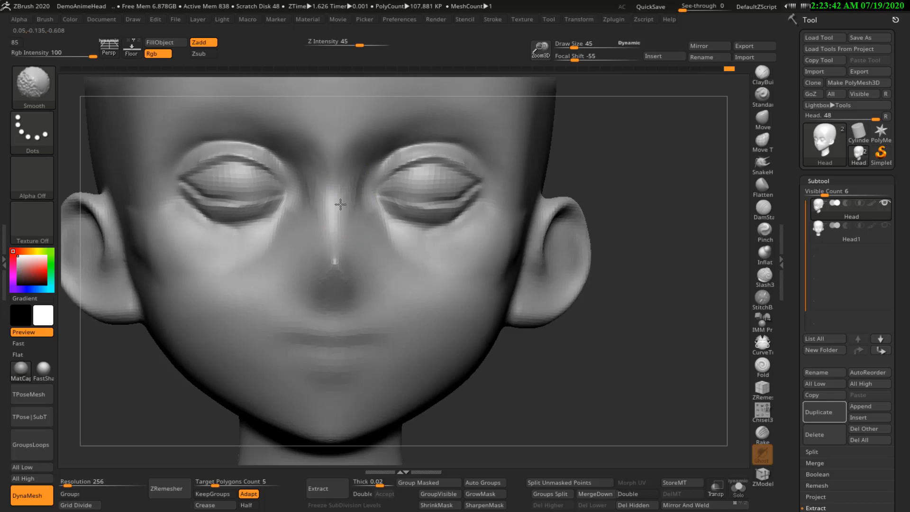
{"action": "key", "text": "f"}
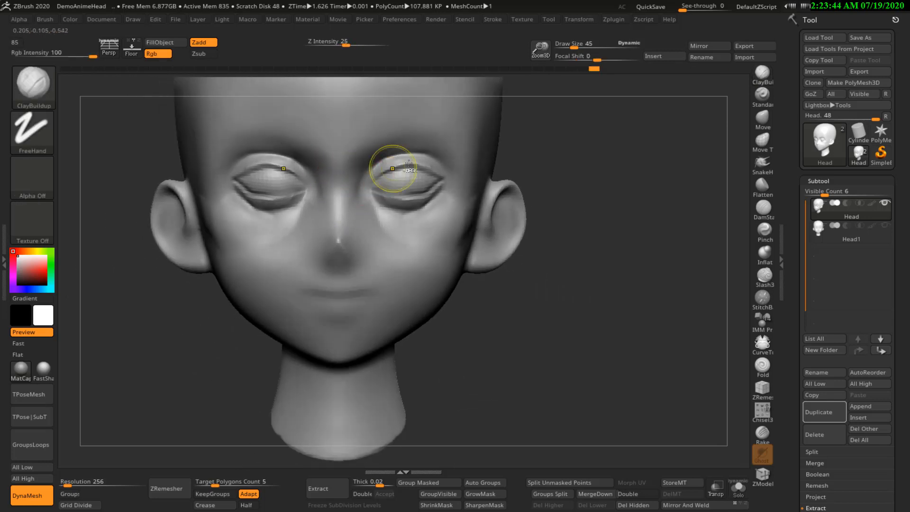
Step: Reshape the lower eyelids and outer eye areas with the Move brush at draw size 77
{"action": "right_click_drag", "start_coordinate": [409, 163], "coordinate": [711, 130], "text": "ctrl"}
{"action": "left_click", "coordinate": [754, 119]}
{"action": "key", "text": "bracketright"}
{"action": "key", "text": "bracketright"}
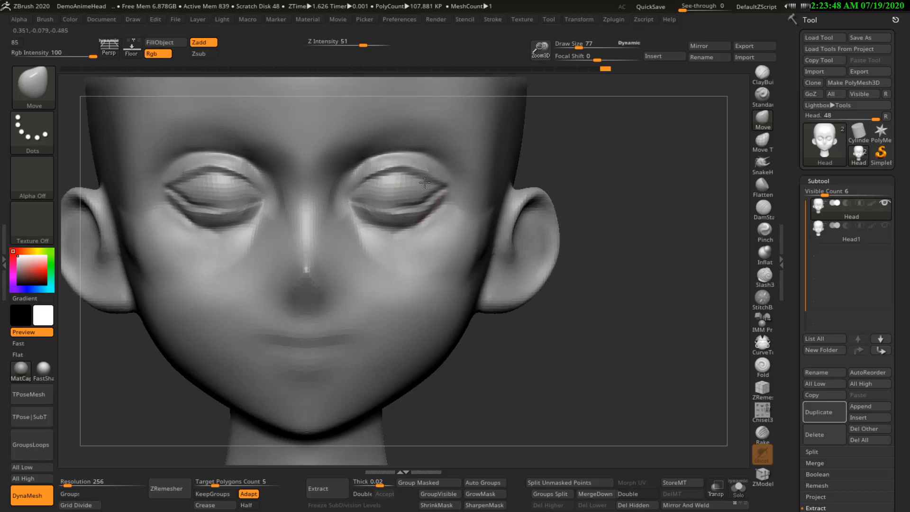
{"action": "left_click_drag", "start_coordinate": [420, 207], "coordinate": [398, 211]}
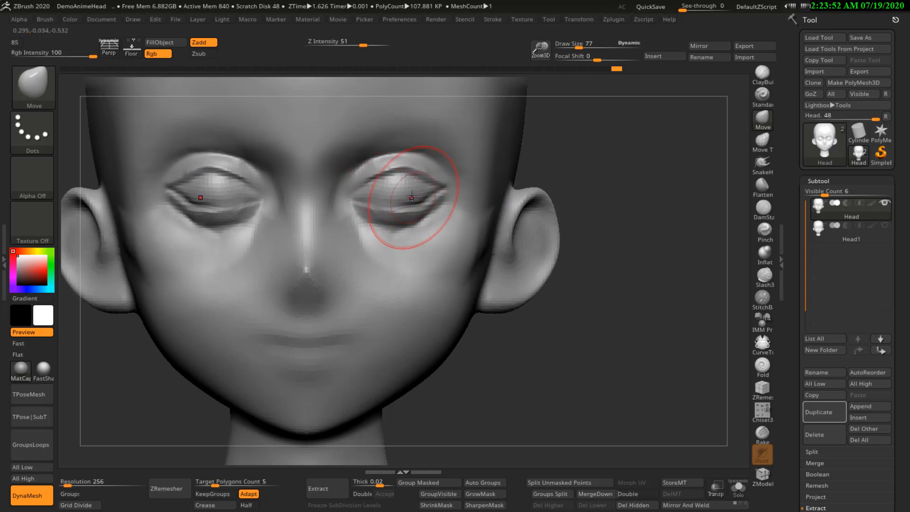
{"action": "left_click_drag", "start_coordinate": [397, 201], "coordinate": [406, 210]}
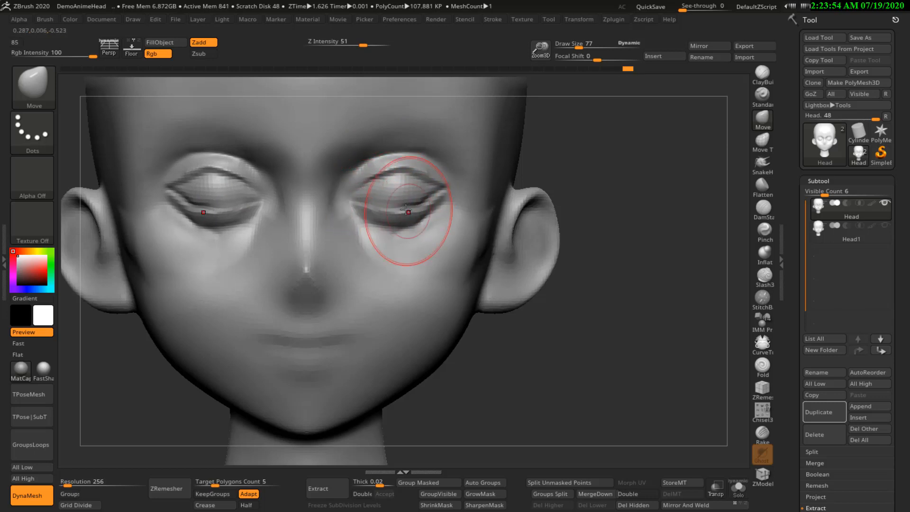
Step: Adjust the brow area at draw size 104 and the upper and lower eyelids at draw size 69 with the Move brush
{"action": "mouse_move", "coordinate": [375, 177]}
{"action": "right_mouse_down"}
{"action": "mouse_move", "coordinate": [366, 158]}
{"action": "mouse_move", "coordinate": [361, 166]}
{"action": "mouse_move", "coordinate": [385, 158]}
{"action": "mouse_move", "coordinate": [355, 141]}
{"action": "mouse_move", "coordinate": [385, 122]}
{"action": "right_mouse_up"}
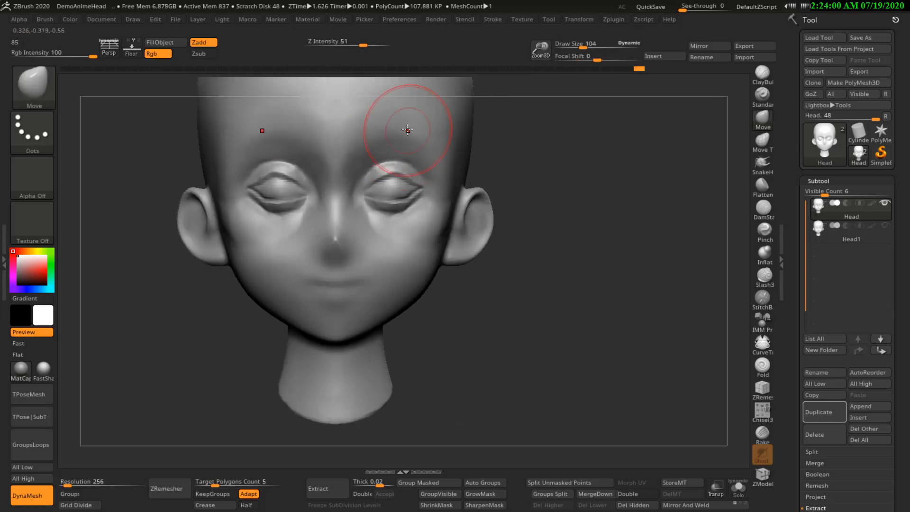
{"action": "left_click_drag", "start_coordinate": [386, 167], "coordinate": [383, 162]}
{"action": "right_click_drag", "start_coordinate": [416, 182], "coordinate": [393, 206], "text": "ctrl"}
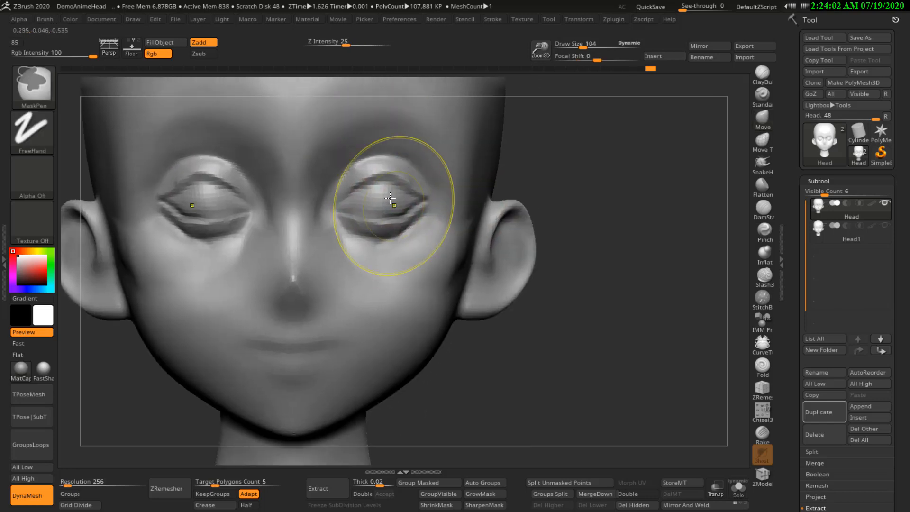
{"action": "key", "text": "bracketleft"}
{"action": "left_click_drag", "start_coordinate": [375, 184], "coordinate": [381, 174]}
{"action": "left_click_drag", "start_coordinate": [382, 217], "coordinate": [391, 218]}
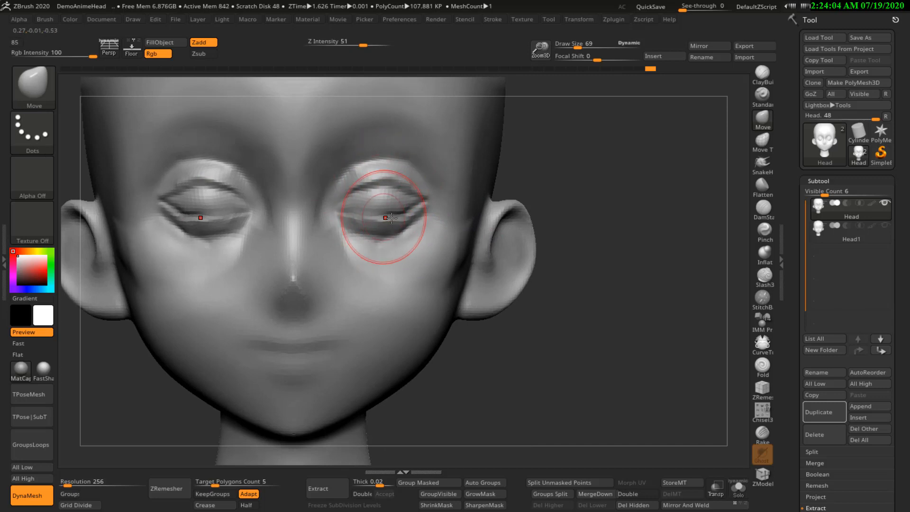
{"action": "left_click_drag", "start_coordinate": [376, 171], "coordinate": [377, 165]}
Step: Mask the eye openings inside the eyelid outlines with MaskPen at draw size 17
{"action": "mouse_move", "coordinate": [387, 219]}
{"action": "right_mouse_down", "text": "ctrl"}
{"action": "mouse_move", "coordinate": [384, 166]}
{"action": "mouse_move", "coordinate": [343, 181]}
{"action": "mouse_move", "coordinate": [390, 205]}
{"action": "mouse_move", "coordinate": [444, 197]}
{"action": "mouse_move", "coordinate": [386, 192]}
{"action": "mouse_move", "coordinate": [421, 240]}
{"action": "right_mouse_up", "text": "ctrl"}
{"action": "key", "text": "s"}
{"action": "left_click_drag", "start_coordinate": [388, 218], "coordinate": [383, 220]}
{"action": "key", "text": "ctrl"}
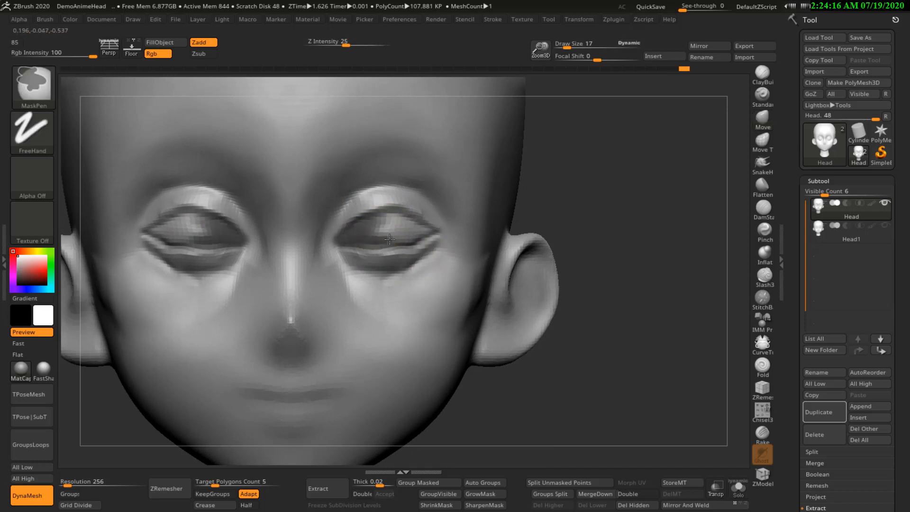
{"action": "left_click_drag", "start_coordinate": [396, 224], "coordinate": [388, 227], "text": "ctrl"}
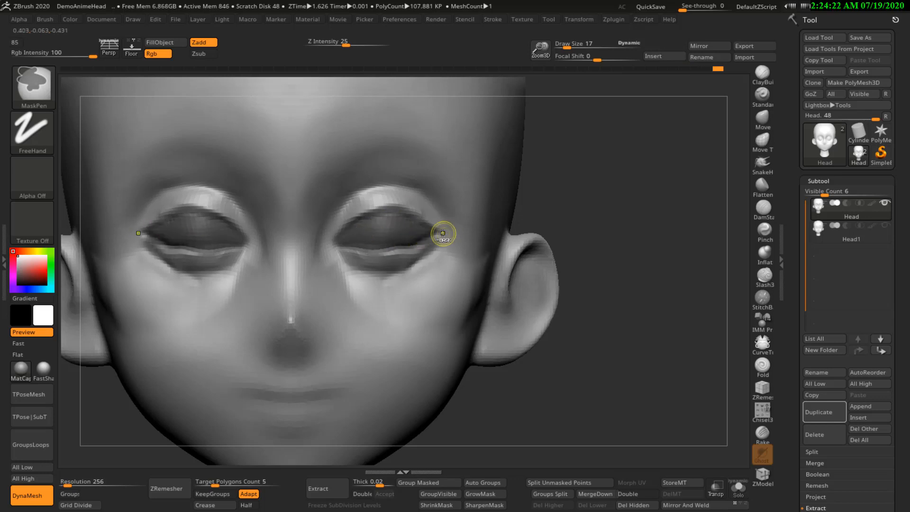
Step: Invert the mask to leave only the eye openings editable and select the Move brush
{"action": "right_click_drag", "start_coordinate": [443, 233], "coordinate": [404, 258]}
{"action": "key", "text": "f"}
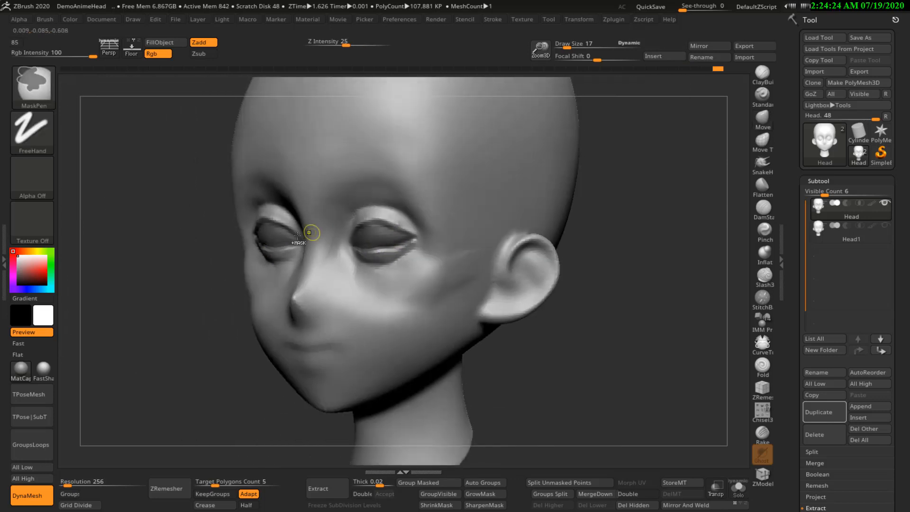
{"action": "left_click", "coordinate": [186, 271], "text": "ctrl"}
{"action": "right_click_drag", "start_coordinate": [187, 270], "coordinate": [203, 332], "text": "ctrl"}
{"action": "left_click", "coordinate": [760, 120]}
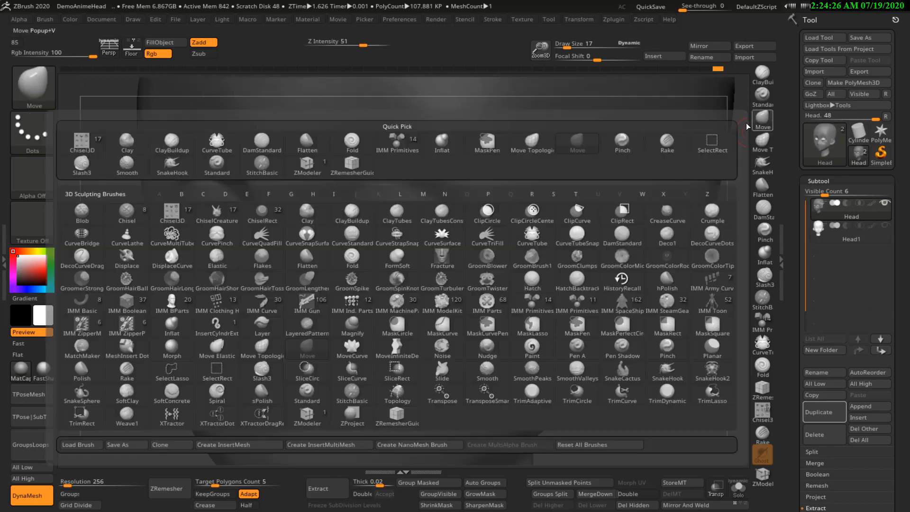
Step: Push the unmasked eye openings into the head with the Move brush at draw size 135 and smooth them
{"action": "right_click_drag", "start_coordinate": [478, 204], "coordinate": [412, 232]}
{"action": "key", "text": "s"}
{"action": "left_click_drag", "start_coordinate": [402, 238], "coordinate": [418, 237]}
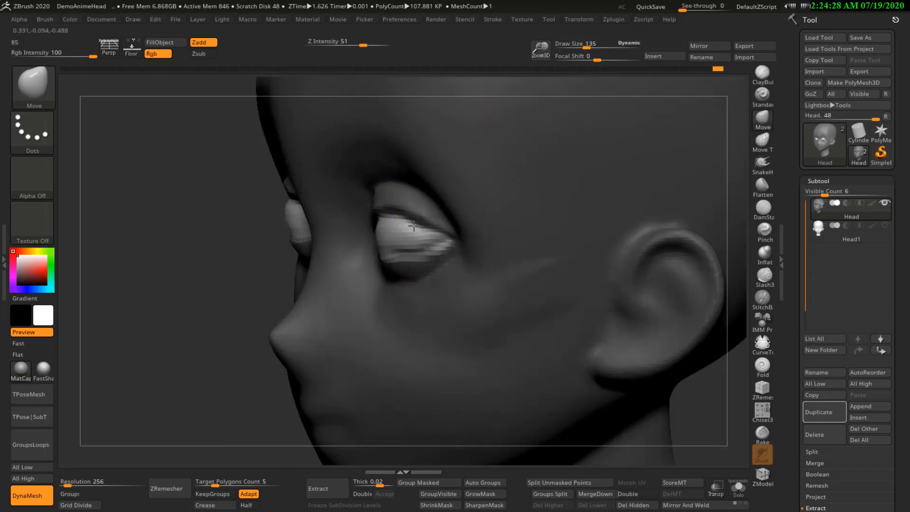
{"action": "right_click_drag", "start_coordinate": [455, 237], "coordinate": [422, 233]}
{"action": "left_click_drag", "start_coordinate": [451, 228], "coordinate": [446, 228]}
{"action": "right_click_drag", "start_coordinate": [446, 226], "coordinate": [497, 209]}
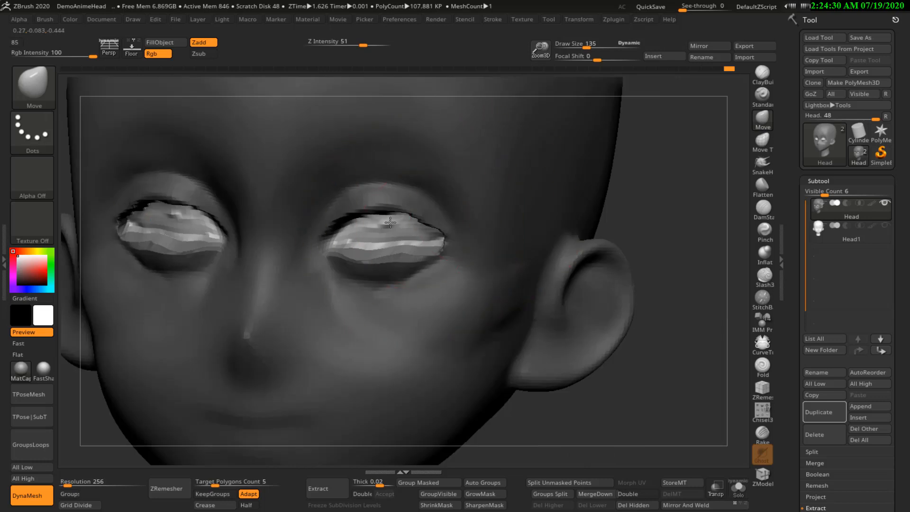
{"action": "left_click_drag", "start_coordinate": [421, 224], "coordinate": [377, 224], "text": "shift"}
Step: Deepen the upper and lower parts of the eye sockets with the Move brush at draw size 114
{"action": "right_click_drag", "start_coordinate": [377, 224], "coordinate": [469, 220]}
{"action": "key", "text": "s"}
{"action": "left_click_drag", "start_coordinate": [331, 254], "coordinate": [329, 254]}
{"action": "right_click_drag", "start_coordinate": [327, 263], "coordinate": [301, 268]}
{"action": "left_click_drag", "start_coordinate": [317, 253], "coordinate": [320, 271]}
{"action": "right_click_drag", "start_coordinate": [312, 253], "coordinate": [308, 231]}
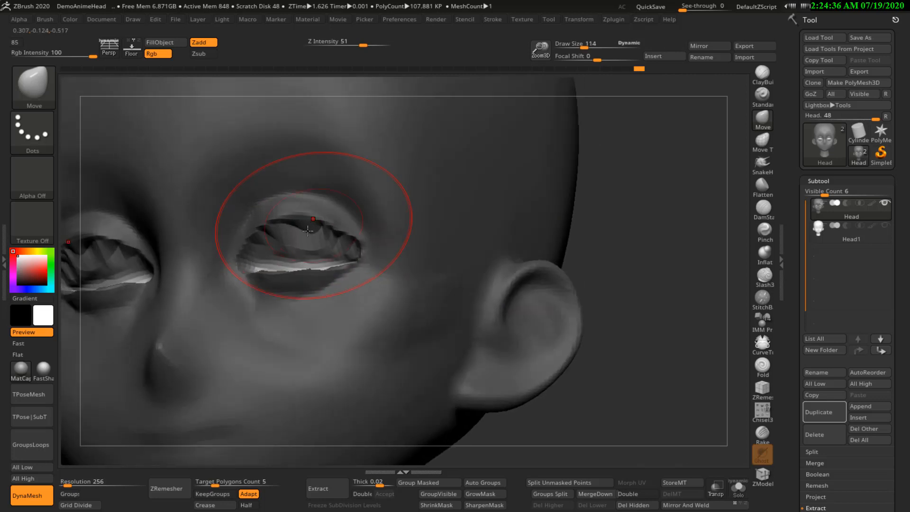
{"action": "left_click_drag", "start_coordinate": [304, 258], "coordinate": [303, 241]}
{"action": "right_click_drag", "start_coordinate": [309, 228], "coordinate": [308, 260]}
Step: Refine the eye socket interiors with the Move brush at draw size 62, smooth them and clear the mask
{"action": "key", "text": "s"}
{"action": "left_click_drag", "start_coordinate": [308, 260], "coordinate": [339, 258]}
{"action": "left_click_drag", "start_coordinate": [273, 252], "coordinate": [276, 260]}
{"action": "mouse_move", "coordinate": [304, 238]}
{"action": "right_mouse_down"}
{"action": "mouse_move", "coordinate": [317, 223]}
{"action": "mouse_move", "coordinate": [337, 221]}
{"action": "right_mouse_up"}
{"action": "right_click_drag", "start_coordinate": [349, 253], "coordinate": [345, 252], "text": "shift"}
{"action": "left_click_drag", "start_coordinate": [345, 251], "coordinate": [306, 259], "text": "shift"}
{"action": "left_click_drag", "start_coordinate": [537, 200], "coordinate": [540, 209], "text": "ctrl"}
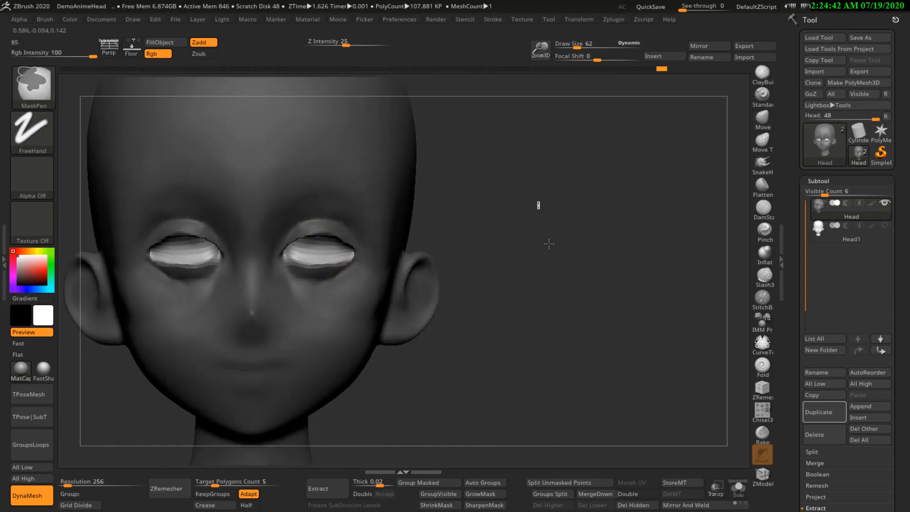
{"action": "right_click_drag", "start_coordinate": [358, 251], "coordinate": [523, 209]}
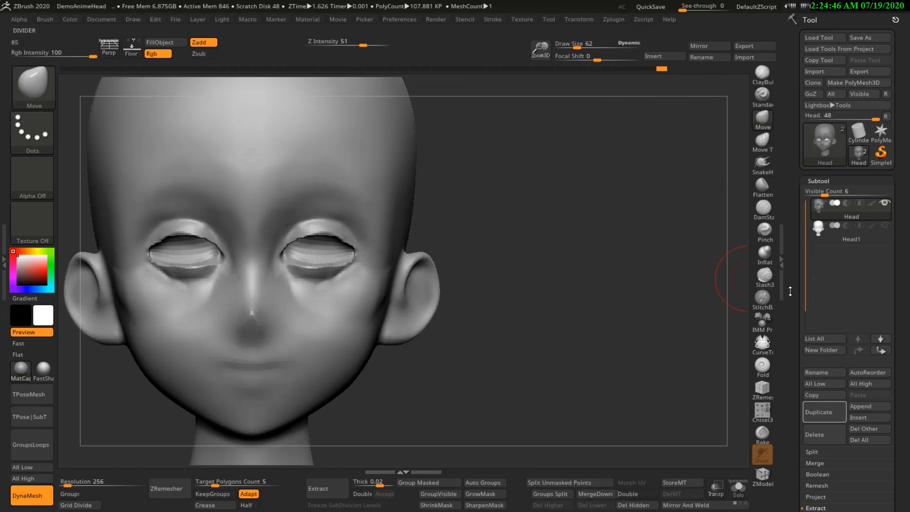
Step: Insert a Sphere3D subtool and scale it down inside the head
{"action": "left_click", "coordinate": [653, 56]}
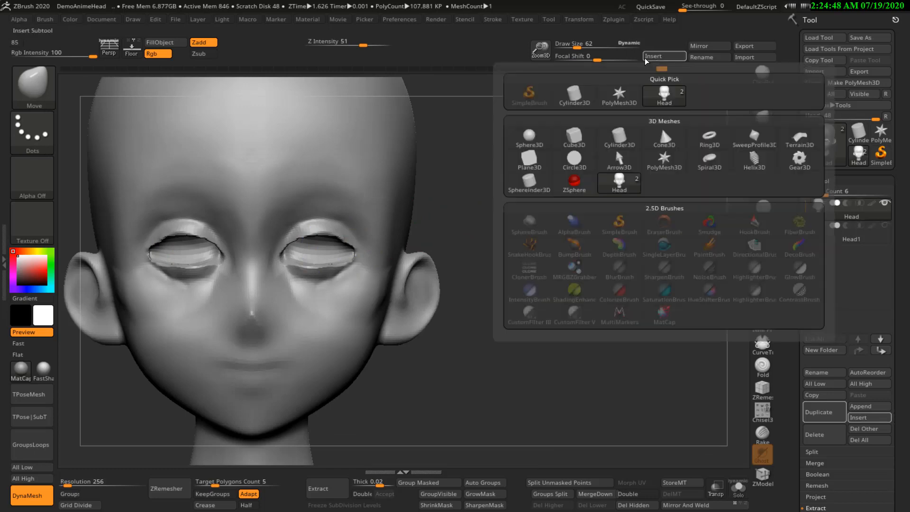
{"action": "left_click", "coordinate": [524, 144]}
{"action": "key", "text": "f"}
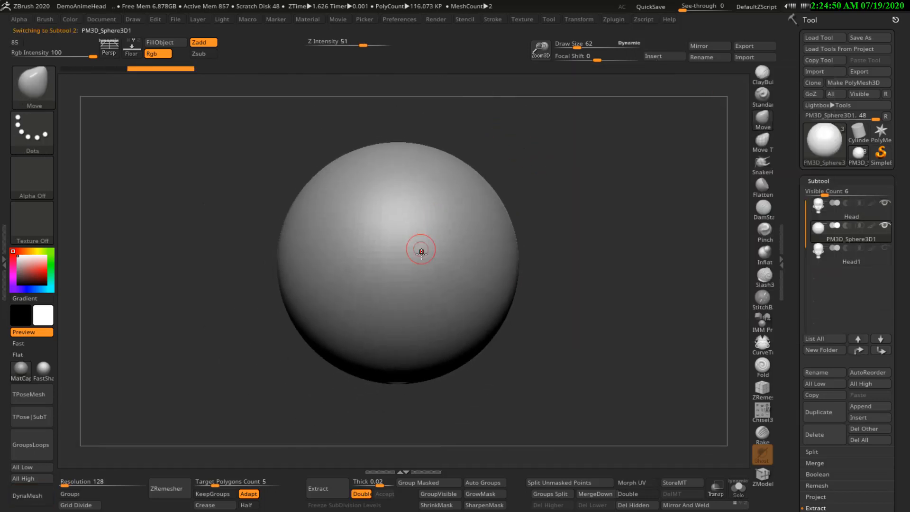
{"action": "key", "text": "w"}
{"action": "left_click_drag", "start_coordinate": [389, 278], "coordinate": [283, 241]}
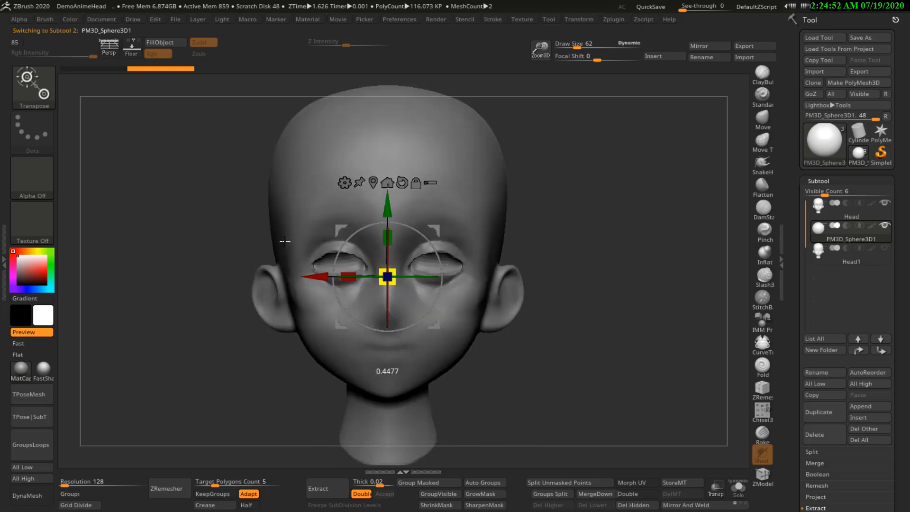
Step: Move the sphere forward behind the character's left eye and scale it down to eyeball size
{"action": "right_click_drag", "start_coordinate": [334, 271], "coordinate": [436, 229]}
{"action": "left_click_drag", "start_coordinate": [434, 230], "coordinate": [474, 212]}
{"action": "mouse_move", "coordinate": [478, 216]}
{"action": "right_mouse_down", "text": "shift"}
{"action": "mouse_move", "coordinate": [484, 225]}
{"action": "mouse_move", "coordinate": [514, 214]}
{"action": "mouse_move", "coordinate": [489, 207]}
{"action": "right_mouse_up", "text": "shift"}
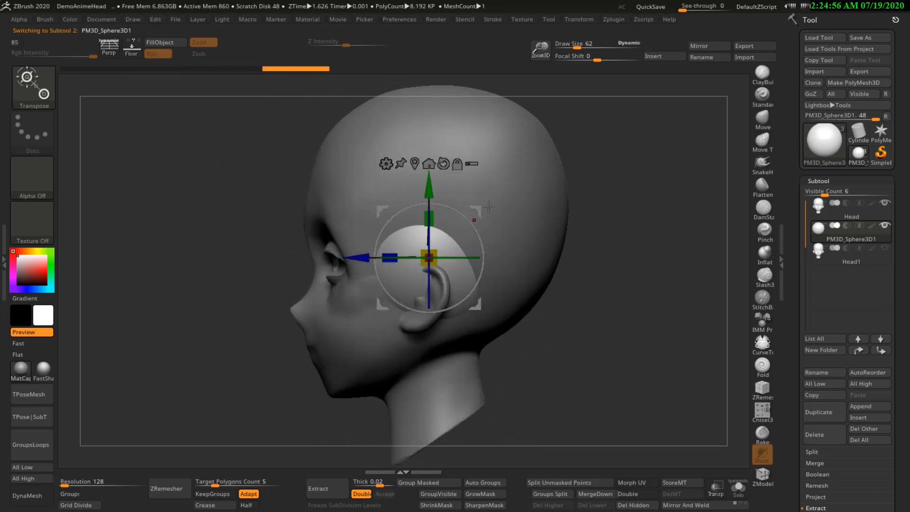
{"action": "left_click_drag", "start_coordinate": [481, 209], "coordinate": [419, 207]}
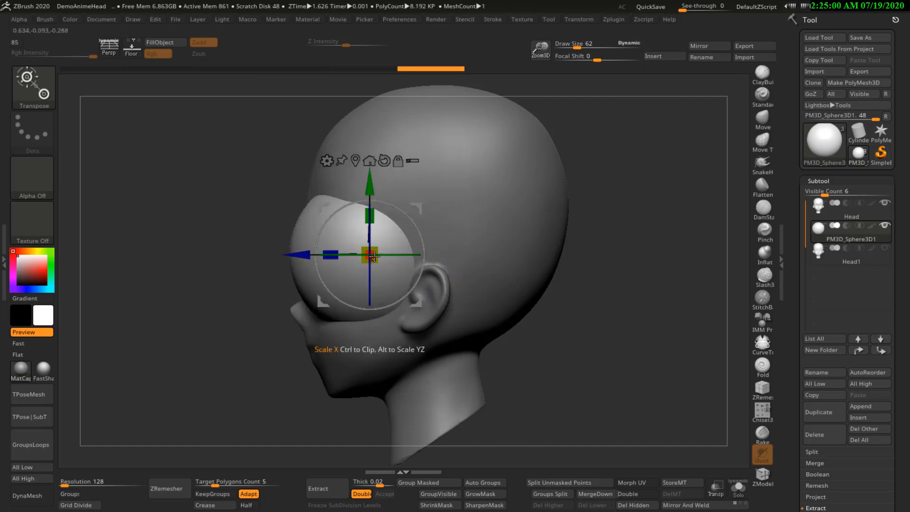
{"action": "left_click_drag", "start_coordinate": [373, 256], "coordinate": [330, 245]}
Step: Fit the eyeball sphere into the left eye socket by moving it and scaling it slightly
{"action": "right_click_drag", "start_coordinate": [339, 248], "coordinate": [483, 229]}
{"action": "right_click_drag", "start_coordinate": [484, 230], "coordinate": [441, 280], "text": "ctrl"}
{"action": "left_click_drag", "start_coordinate": [350, 257], "coordinate": [351, 256]}
{"action": "right_click_drag", "start_coordinate": [419, 237], "coordinate": [374, 230]}
{"action": "left_click_drag", "start_coordinate": [492, 207], "coordinate": [472, 212]}
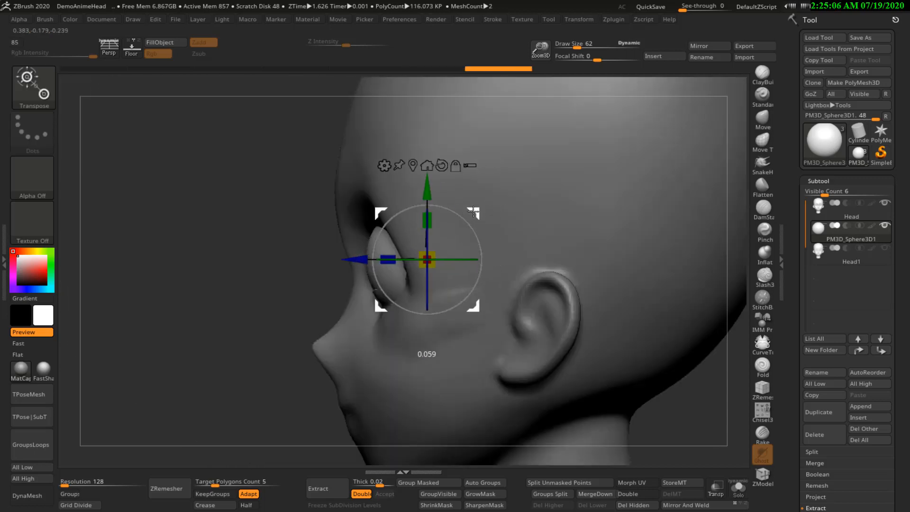
{"action": "right_click_drag", "start_coordinate": [505, 206], "coordinate": [552, 205], "text": "shift"}
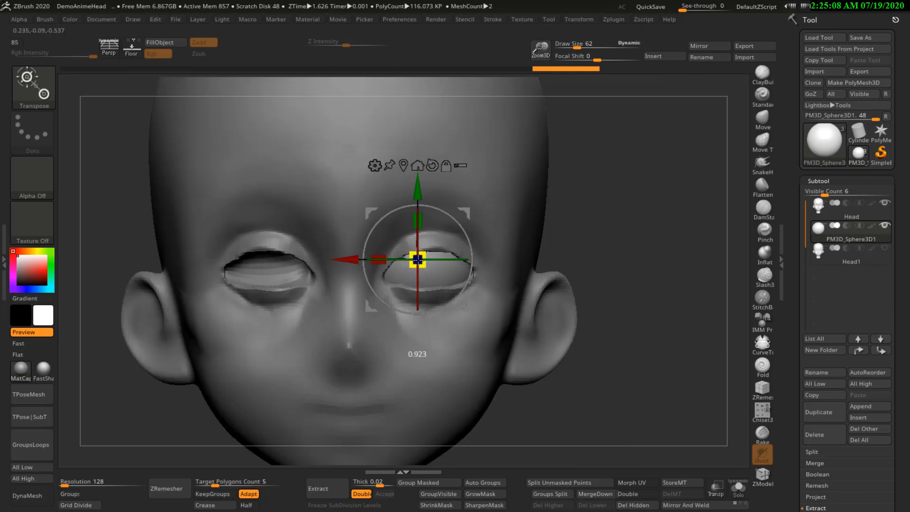
{"action": "left_click_drag", "start_coordinate": [413, 259], "coordinate": [413, 259]}
Step: Nudge the eyeball in side and front view so it sits just behind the left eyelids
{"action": "mouse_move", "coordinate": [495, 211]}
{"action": "right_mouse_down"}
{"action": "mouse_move", "coordinate": [534, 209]}
{"action": "mouse_move", "coordinate": [476, 216]}
{"action": "right_mouse_up"}
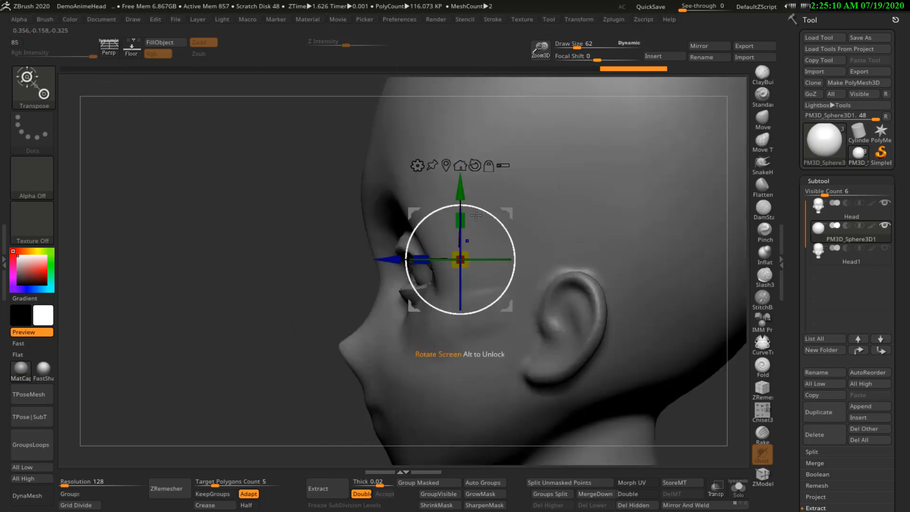
{"action": "left_click_drag", "start_coordinate": [509, 209], "coordinate": [500, 214]}
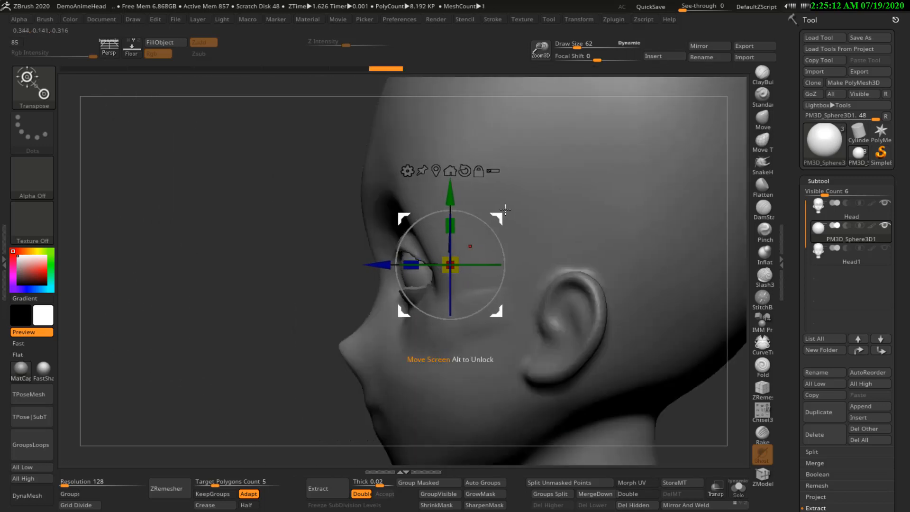
{"action": "mouse_move", "coordinate": [501, 214]}
{"action": "right_mouse_down"}
{"action": "mouse_move", "coordinate": [562, 206]}
{"action": "mouse_move", "coordinate": [499, 216]}
{"action": "right_mouse_up"}
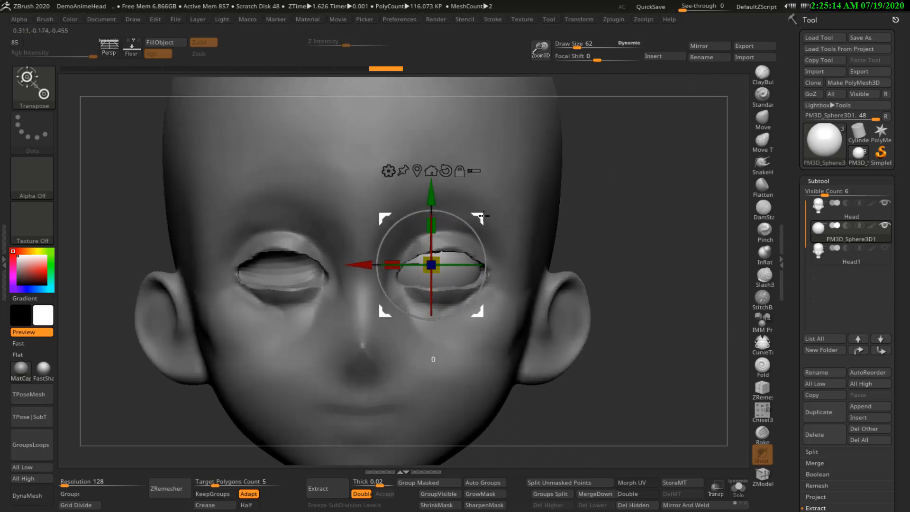
{"action": "left_click_drag", "start_coordinate": [483, 216], "coordinate": [507, 211]}
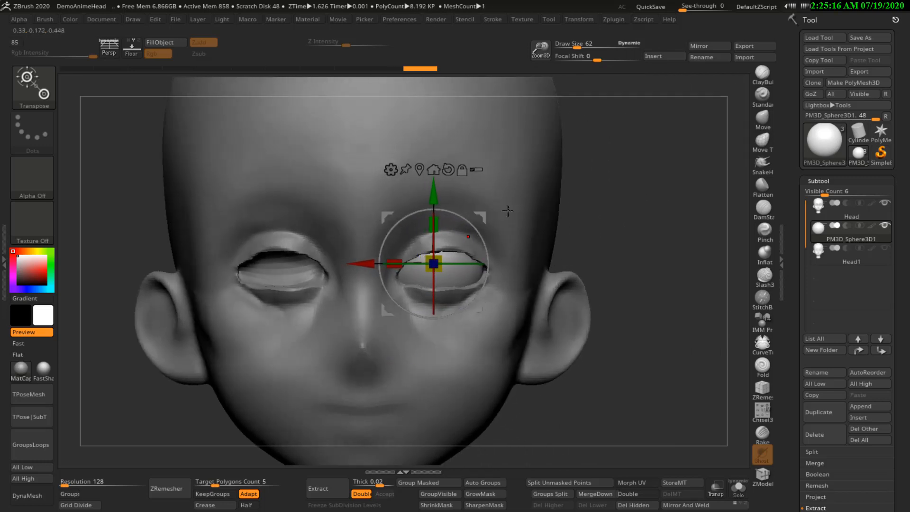
Step: Return to the Move brush, select the Head subtool and smooth the jagged rims of the upper eyelids
{"action": "key", "text": "q"}
{"action": "right_click_drag", "start_coordinate": [507, 212], "coordinate": [496, 261], "text": "ctrl"}
{"action": "left_click_drag", "start_coordinate": [466, 273], "coordinate": [453, 273]}
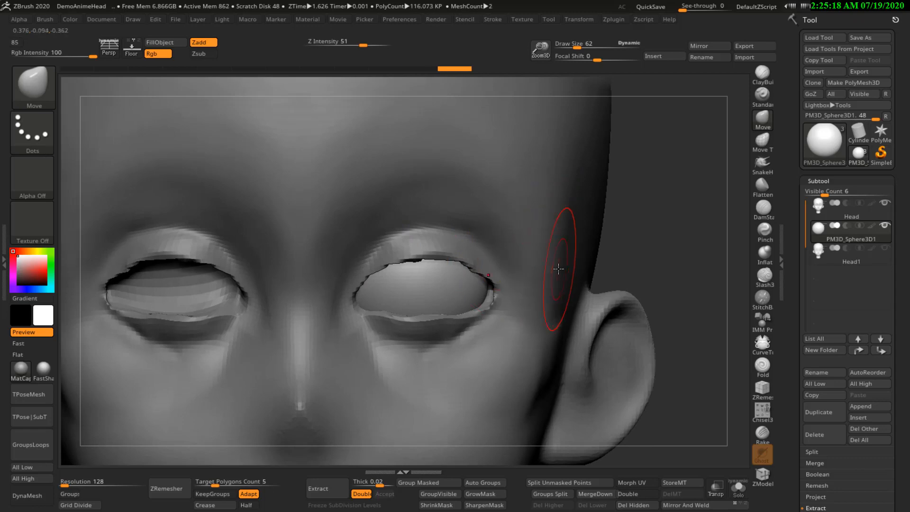
{"action": "right_click_drag", "start_coordinate": [558, 241], "coordinate": [488, 194], "text": "alt"}
{"action": "left_click", "coordinate": [538, 218], "text": "alt"}
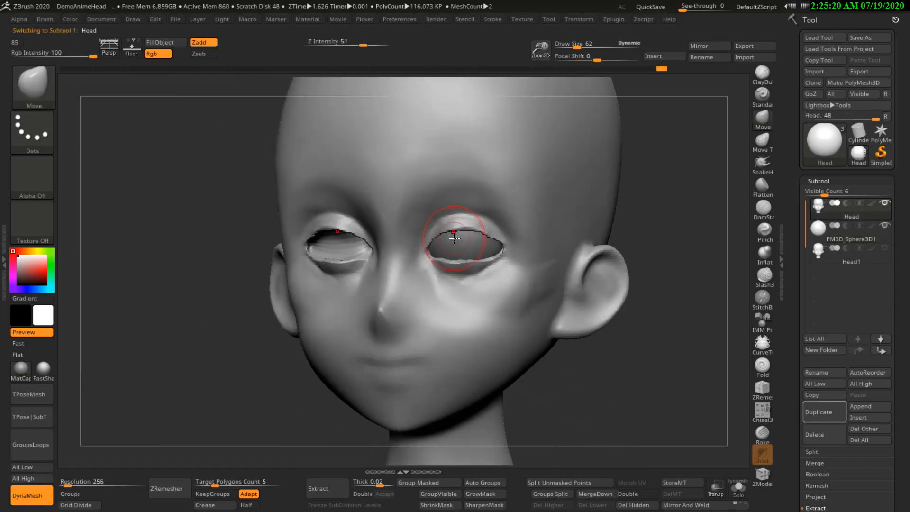
{"action": "left_click_drag", "start_coordinate": [461, 237], "coordinate": [488, 228], "text": "shift"}
{"action": "mouse_move", "coordinate": [523, 223]}
{"action": "right_mouse_down"}
{"action": "mouse_move", "coordinate": [495, 215]}
{"action": "mouse_move", "coordinate": [509, 242]}
{"action": "mouse_move", "coordinate": [676, 185]}
{"action": "right_mouse_up"}
Step: Shape the outer eye corners with the Move brush at draw size 48 and smooth the eyelid rims
{"action": "key", "text": "s"}
{"action": "mouse_move", "coordinate": [527, 252]}
{"action": "left_mouse_down"}
{"action": "mouse_move", "coordinate": [513, 253]}
{"action": "mouse_move", "coordinate": [494, 276]}
{"action": "left_mouse_up"}
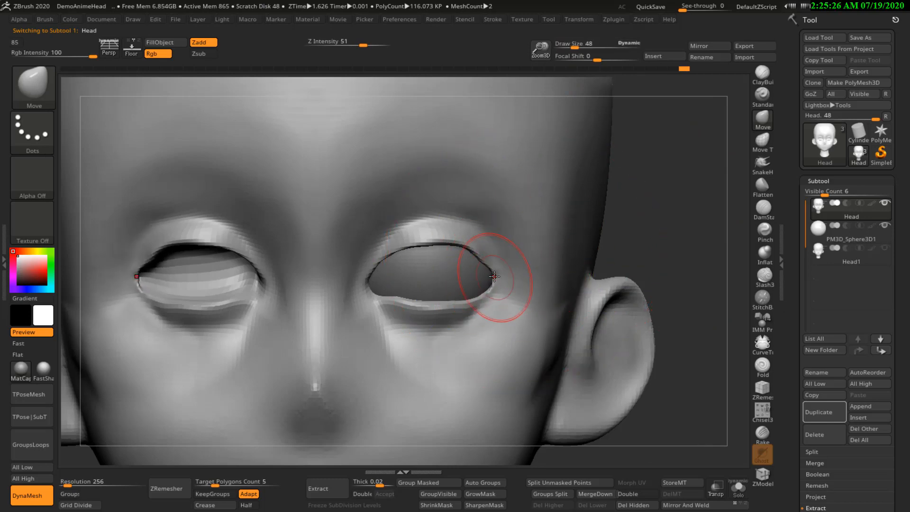
{"action": "left_click_drag", "start_coordinate": [443, 254], "coordinate": [406, 258], "text": "shift"}
{"action": "right_click_drag", "start_coordinate": [406, 259], "coordinate": [353, 262]}
{"action": "mouse_move", "coordinate": [448, 277]}
{"action": "right_mouse_down"}
{"action": "mouse_move", "coordinate": [406, 284]}
{"action": "mouse_move", "coordinate": [416, 284]}
{"action": "right_mouse_up"}
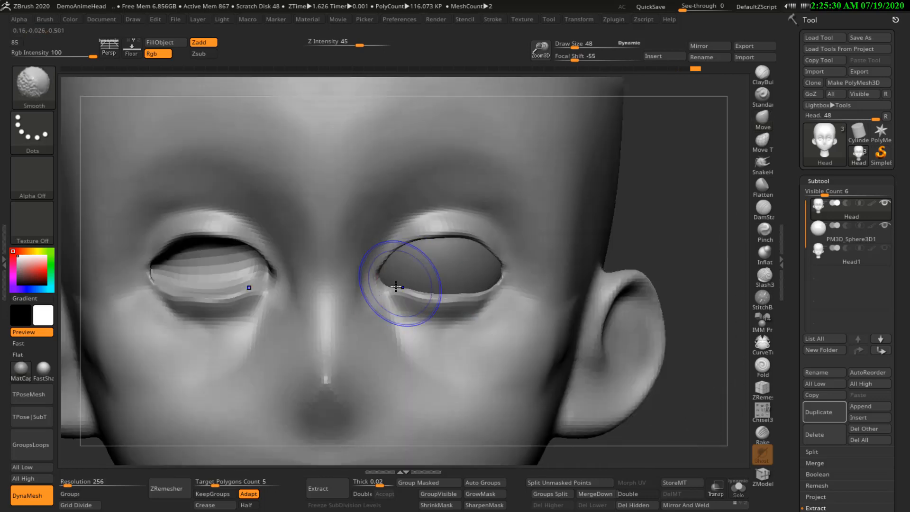
Step: Adjust the inner eye corners and inner upper eyelid rims with the Move brush at draw size 28
{"action": "key", "text": "s"}
{"action": "left_click", "coordinate": [383, 290]}
{"action": "left_click_drag", "start_coordinate": [381, 295], "coordinate": [374, 279]}
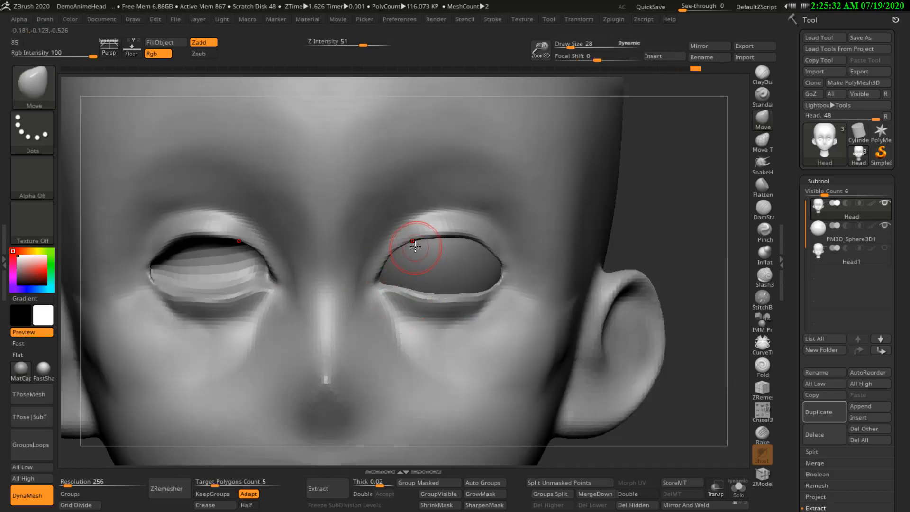
{"action": "mouse_move", "coordinate": [415, 246]}
{"action": "left_mouse_down"}
{"action": "mouse_move", "coordinate": [440, 235]}
{"action": "mouse_move", "coordinate": [414, 240]}
{"action": "left_mouse_up"}
{"action": "right_click_drag", "start_coordinate": [453, 240], "coordinate": [501, 241]}
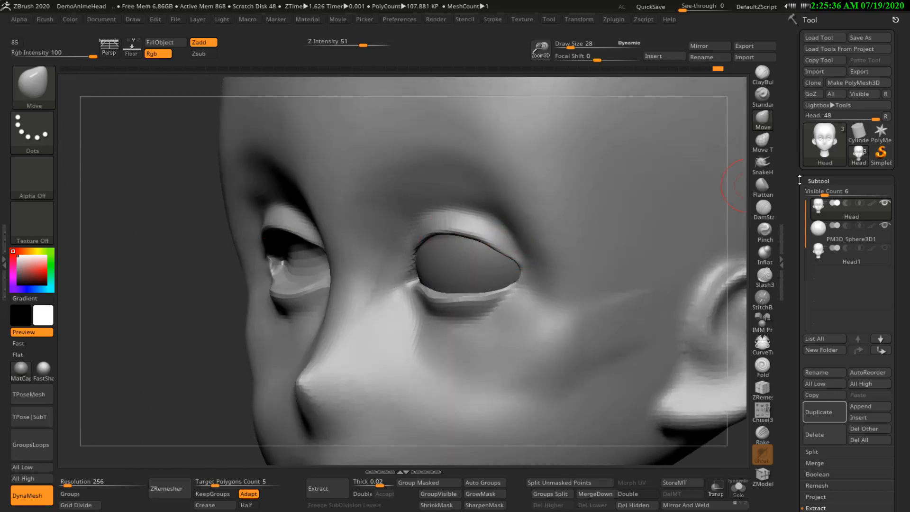
Step: Thicken the upper eyelid rims with the Inflat brush at draw size 26
{"action": "left_click", "coordinate": [764, 254]}
{"action": "right_click_drag", "start_coordinate": [610, 244], "coordinate": [463, 243]}
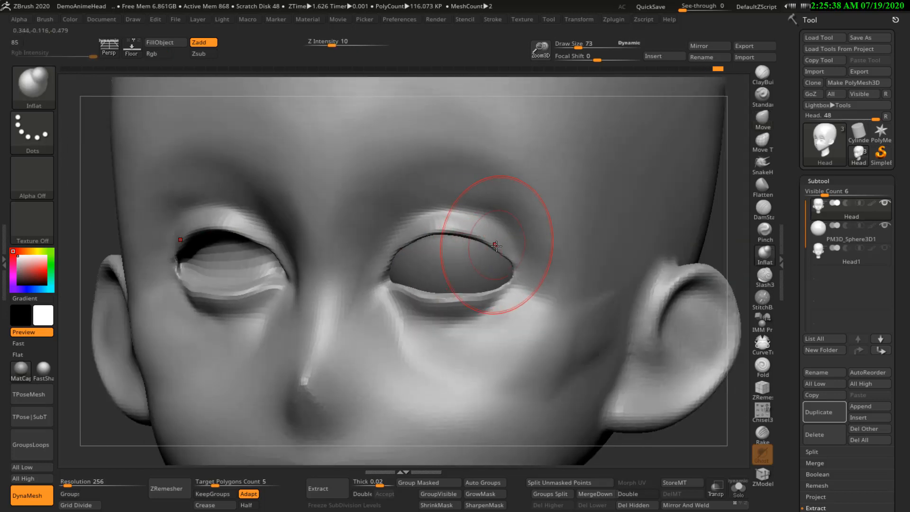
{"action": "key", "text": "bracketleft"}
{"action": "key", "text": "bracketleft"}
{"action": "key", "text": "bracketleft"}
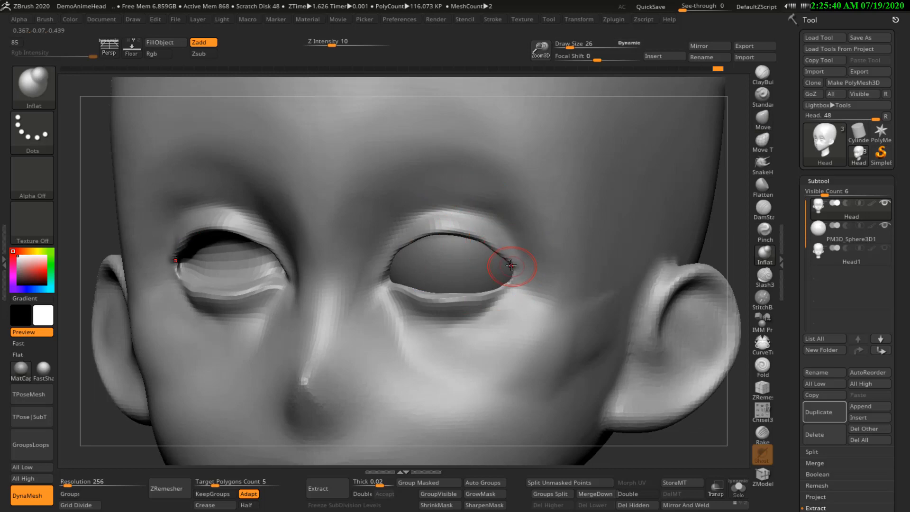
{"action": "left_click_drag", "start_coordinate": [483, 241], "coordinate": [440, 232]}
{"action": "mouse_move", "coordinate": [469, 231]}
{"action": "right_mouse_down"}
{"action": "mouse_move", "coordinate": [512, 230]}
{"action": "mouse_move", "coordinate": [511, 258]}
{"action": "right_mouse_up"}
Step: Carve along the lower eyelids from inner to outer corner with the DamStandard brush at draw size 26
{"action": "left_click", "coordinate": [766, 121]}
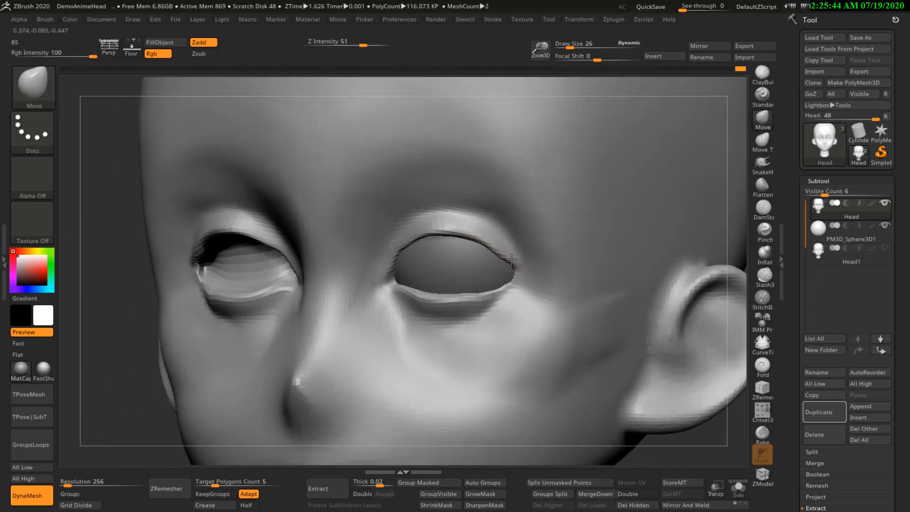
{"action": "right_click_drag", "start_coordinate": [445, 267], "coordinate": [508, 262]}
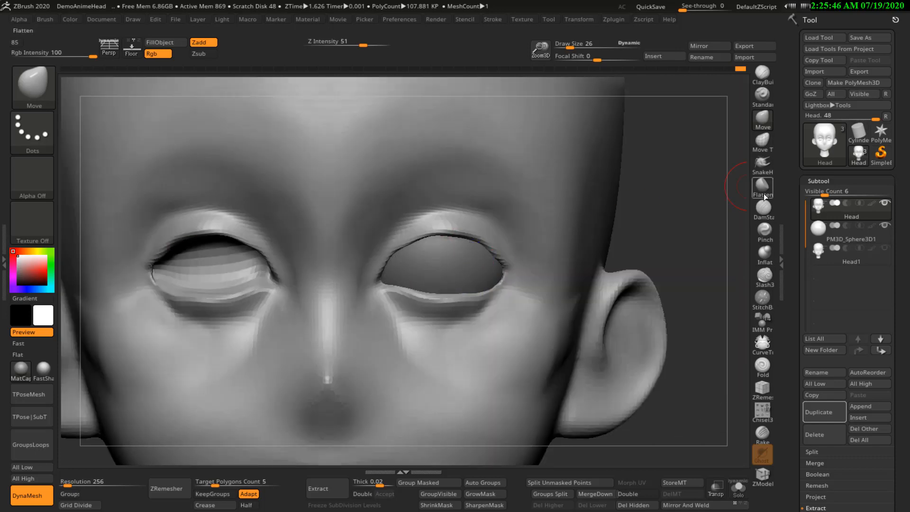
{"action": "left_click", "coordinate": [763, 208]}
{"action": "mouse_move", "coordinate": [377, 298]}
{"action": "left_mouse_down"}
{"action": "mouse_move", "coordinate": [467, 318]}
{"action": "mouse_move", "coordinate": [503, 291]}
{"action": "left_mouse_up"}
{"action": "mouse_move", "coordinate": [504, 290]}
{"action": "right_mouse_down", "text": "ctrl"}
{"action": "mouse_move", "coordinate": [477, 291]}
{"action": "mouse_move", "coordinate": [444, 240]}
{"action": "mouse_move", "coordinate": [459, 255]}
{"action": "right_mouse_up", "text": "ctrl"}
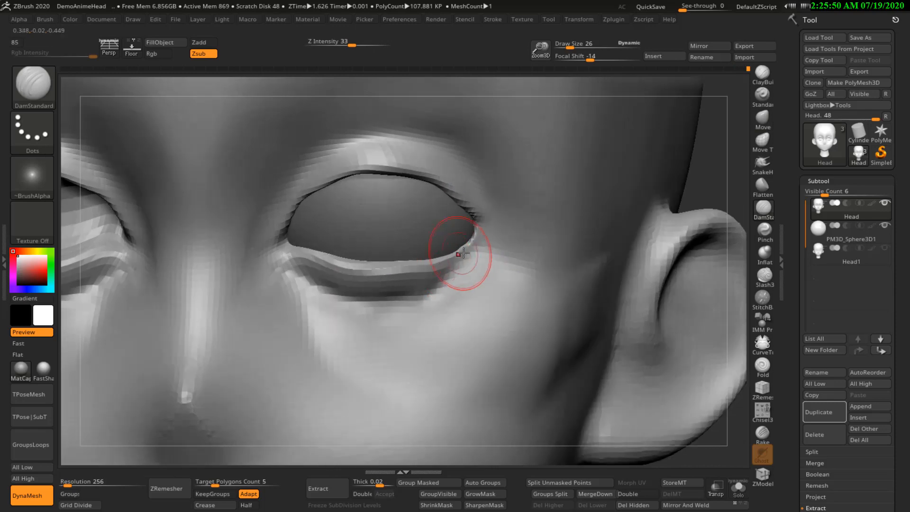
Step: Define the edge of the upper eyelids with the DamStandard brush at draw size 10
{"action": "key", "text": "s"}
{"action": "left_click_drag", "start_coordinate": [460, 254], "coordinate": [459, 251]}
{"action": "key", "text": "s"}
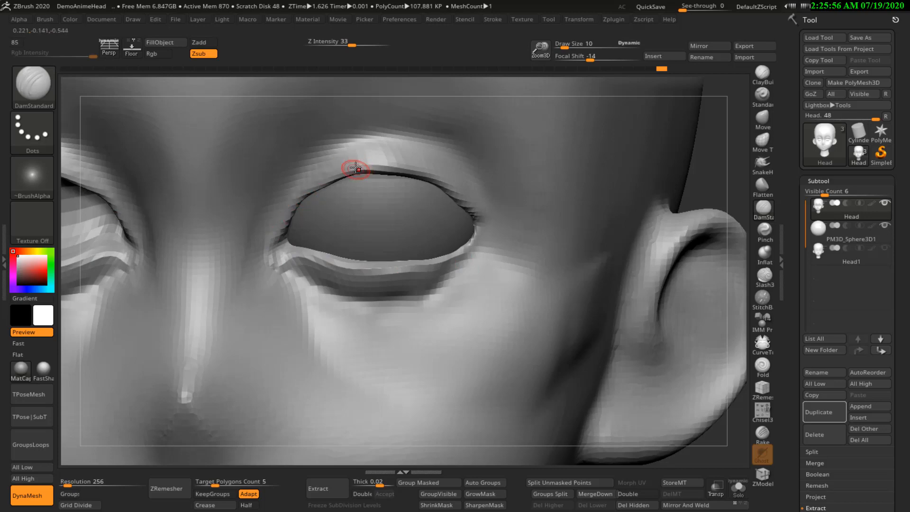
{"action": "right_click_drag", "start_coordinate": [355, 168], "coordinate": [345, 169], "text": "shift"}
{"action": "mouse_move", "coordinate": [310, 171]}
{"action": "left_mouse_down"}
{"action": "mouse_move", "coordinate": [398, 169]}
{"action": "mouse_move", "coordinate": [375, 169]}
{"action": "left_mouse_up"}
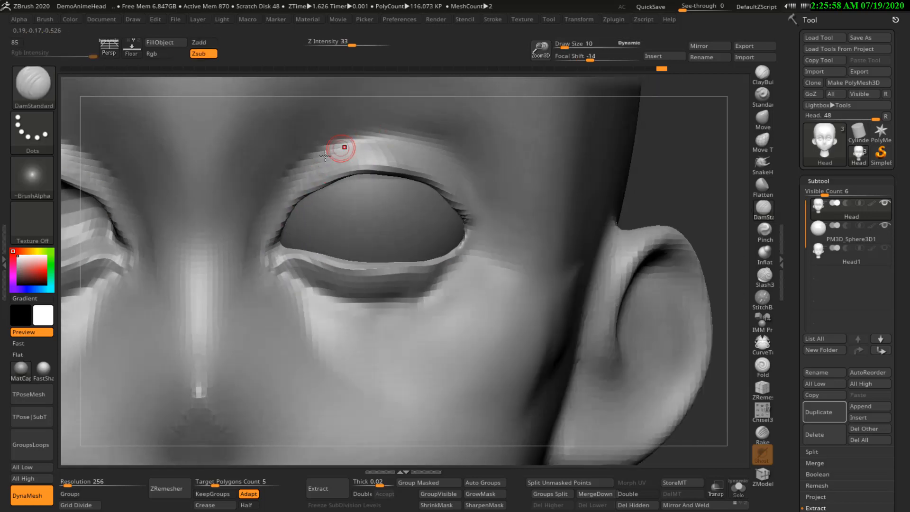
Step: Carve the crease above the upper eyelids with the DamStandard brush at draw size 36
{"action": "key", "text": "s"}
{"action": "mouse_move", "coordinate": [314, 159]}
{"action": "left_mouse_down"}
{"action": "mouse_move", "coordinate": [401, 140]}
{"action": "mouse_move", "coordinate": [434, 156]}
{"action": "left_mouse_up"}
{"action": "mouse_move", "coordinate": [429, 196]}
{"action": "right_mouse_down", "text": "ctrl"}
{"action": "mouse_move", "coordinate": [417, 176]}
{"action": "mouse_move", "coordinate": [402, 185]}
{"action": "mouse_move", "coordinate": [447, 188]}
{"action": "mouse_move", "coordinate": [418, 169]}
{"action": "right_mouse_up", "text": "ctrl"}
{"action": "right_click_drag", "start_coordinate": [521, 196], "coordinate": [524, 222], "text": "ctrl"}
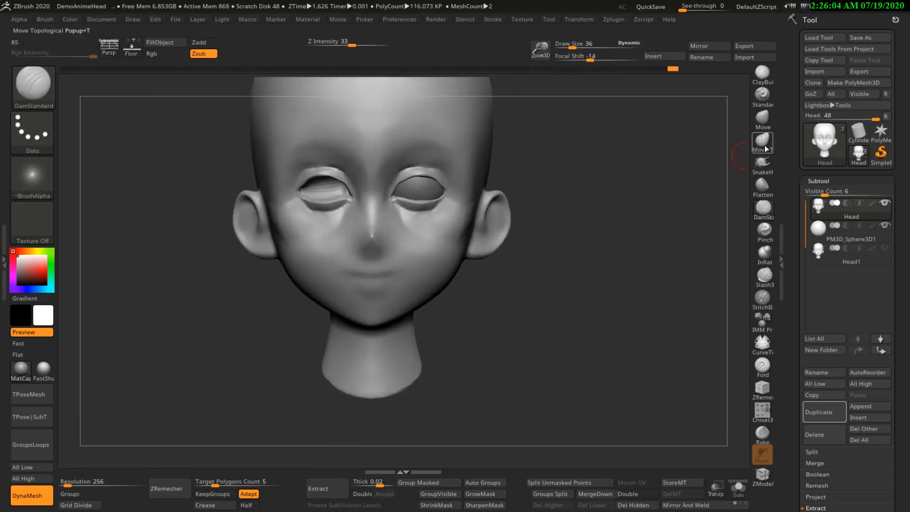
Step: Combine the head and eyeball into a single Transpose Master mesh and set the Move brush to draw size 135
{"action": "left_click", "coordinate": [761, 119]}
{"action": "left_click", "coordinate": [46, 392]}
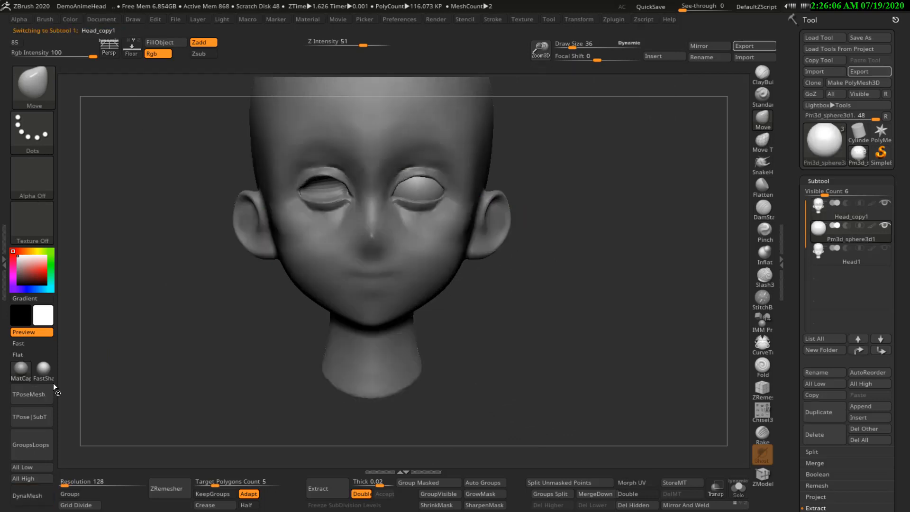
{"action": "key", "text": "s"}
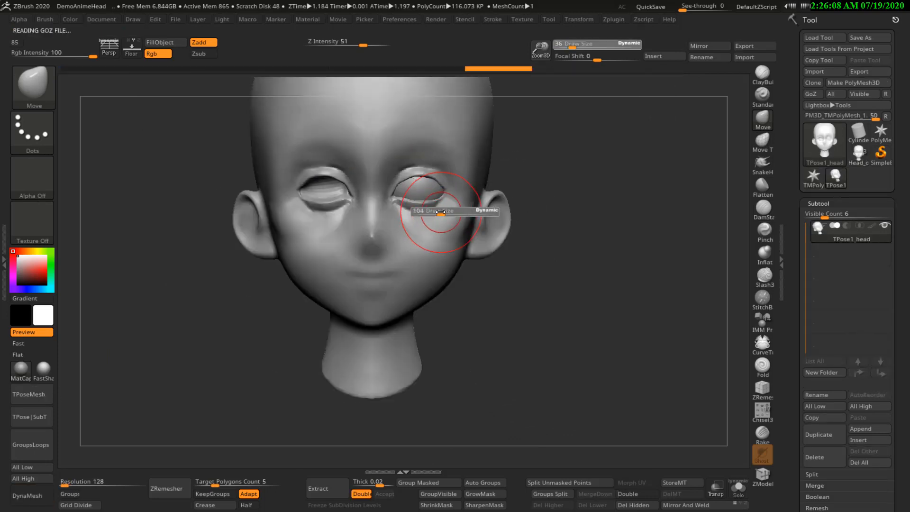
{"action": "key", "text": "s"}
{"action": "mouse_move", "coordinate": [440, 212]}
{"action": "left_mouse_down"}
{"action": "mouse_move", "coordinate": [403, 204]}
{"action": "mouse_move", "coordinate": [412, 188]}
{"action": "left_mouse_up"}
{"action": "key", "text": "s"}
{"action": "key", "text": "s"}
{"action": "mouse_move", "coordinate": [413, 190]}
{"action": "left_mouse_down", "text": "ctrl"}
{"action": "mouse_move", "coordinate": [428, 193]}
{"action": "mouse_move", "coordinate": [422, 190]}
{"action": "left_mouse_up", "text": "ctrl"}
{"action": "right_click_drag", "start_coordinate": [472, 169], "coordinate": [459, 201], "text": "ctrl"}
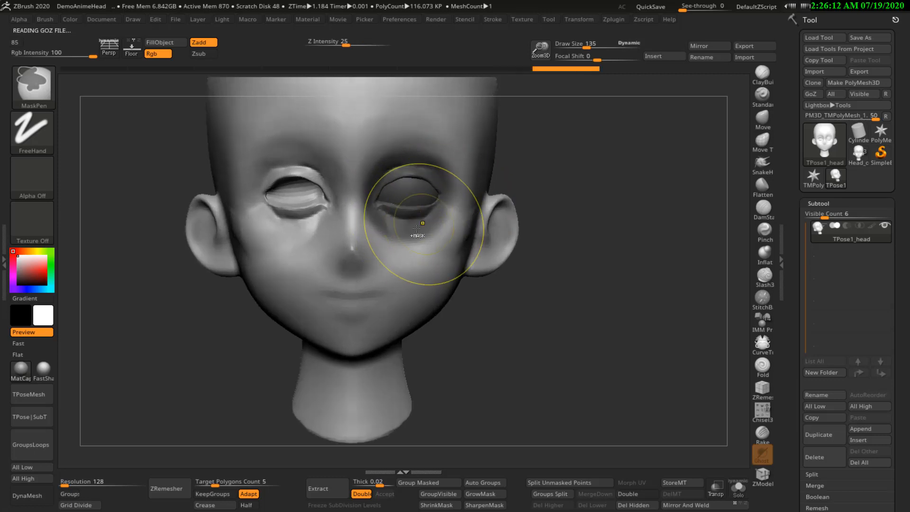
{"action": "left_click", "coordinate": [568, 162], "text": "ctrl"}
{"action": "key", "text": "w"}
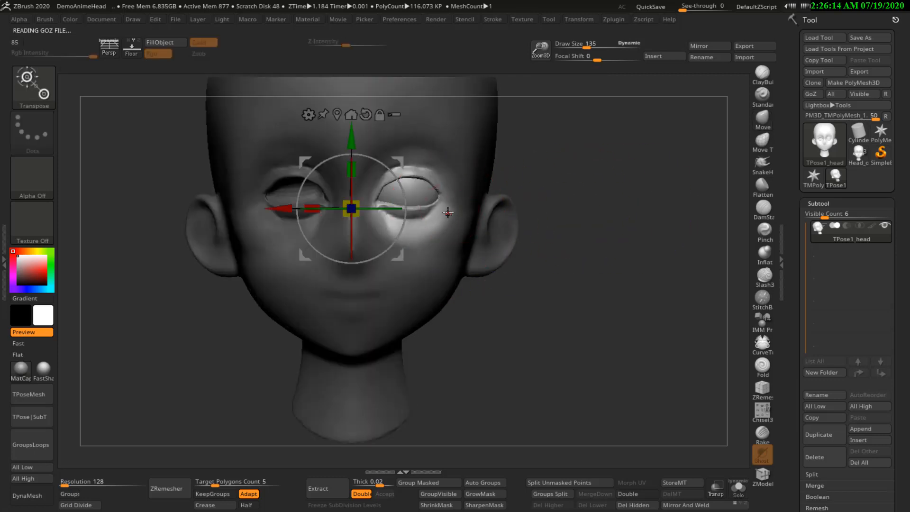
{"action": "left_click_drag", "start_coordinate": [582, 170], "coordinate": [574, 240], "text": "ctrl"}
{"action": "key", "text": "q"}
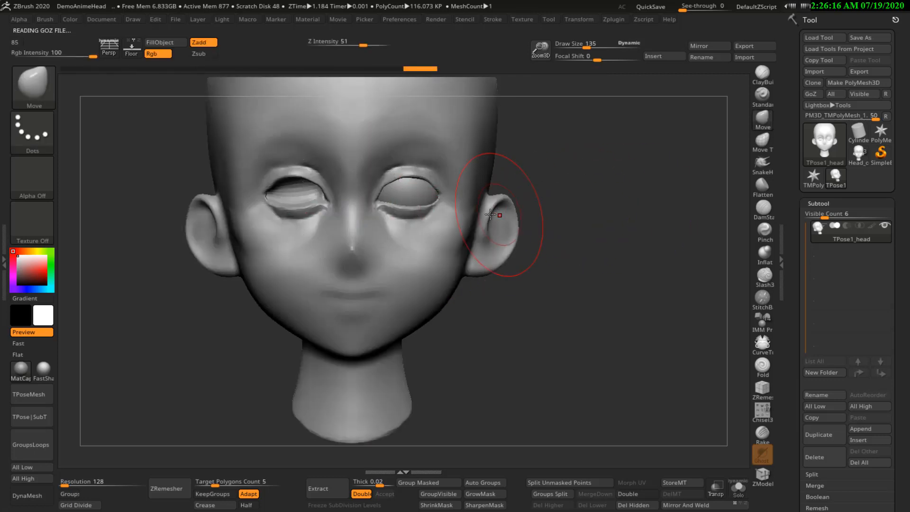
Step: Mask both eyes, invert the mask, and scale the eye regions down to about 0.87 on the combined mesh
{"action": "left_click_drag", "start_coordinate": [397, 190], "coordinate": [420, 194], "text": "ctrl"}
{"action": "key", "text": "ctrl+i"}
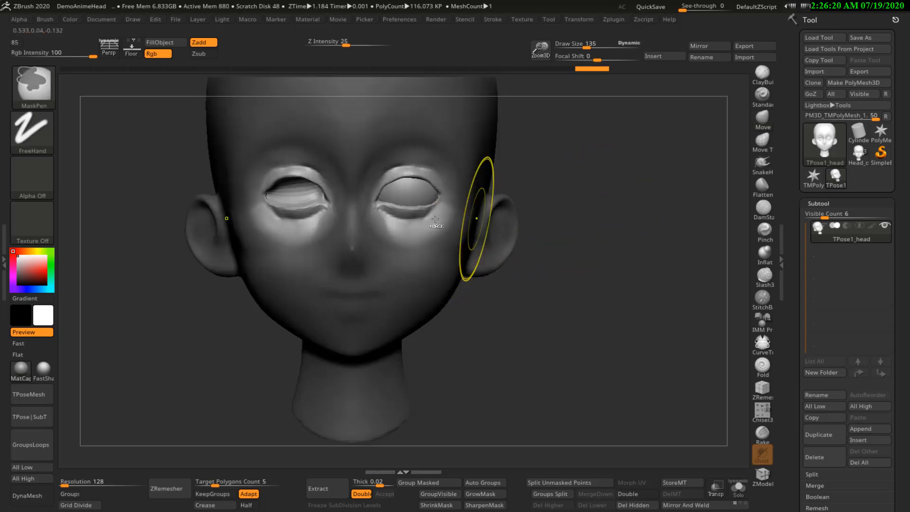
{"action": "key", "text": "w"}
{"action": "left_click_drag", "start_coordinate": [356, 215], "coordinate": [412, 202]}
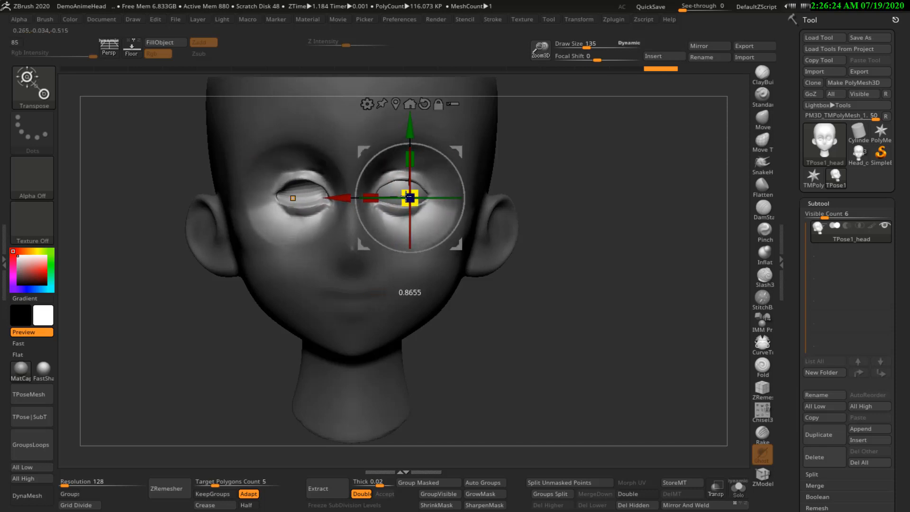
{"action": "left_click_drag", "start_coordinate": [593, 199], "coordinate": [664, 203], "text": "shift"}
{"action": "mouse_move", "coordinate": [543, 151]}
{"action": "left_mouse_down"}
{"action": "mouse_move", "coordinate": [637, 160]}
{"action": "mouse_move", "coordinate": [608, 170]}
{"action": "mouse_move", "coordinate": [599, 148]}
{"action": "left_mouse_up"}
{"action": "key", "text": "q"}
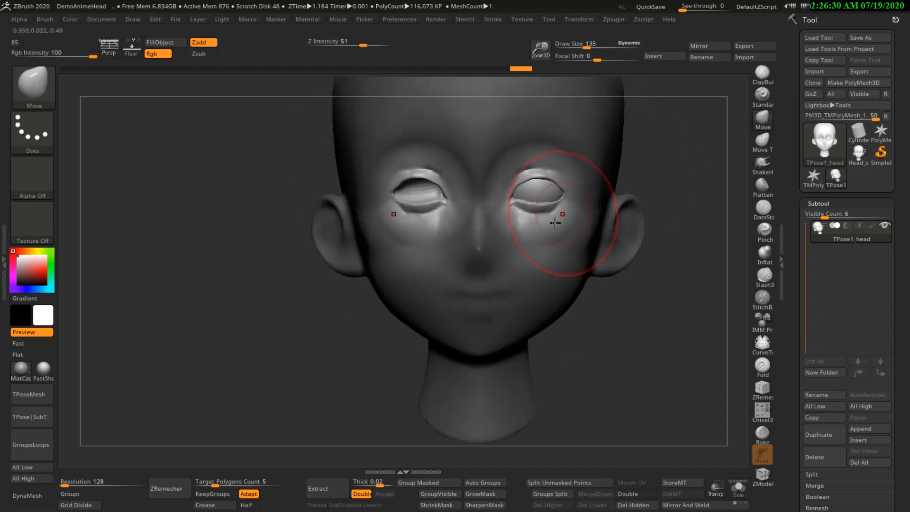
Step: Smooth around the eyes at draw size 90 and transfer the Transpose Master changes back to the head and eyeball subtools
{"action": "key", "text": "s"}
{"action": "left_click_drag", "start_coordinate": [555, 234], "coordinate": [522, 239]}
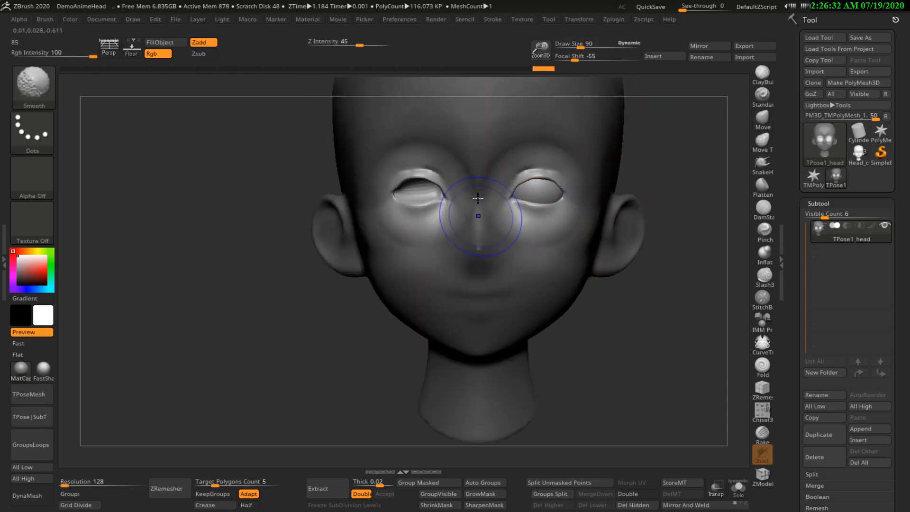
{"action": "left_click", "coordinate": [47, 416]}
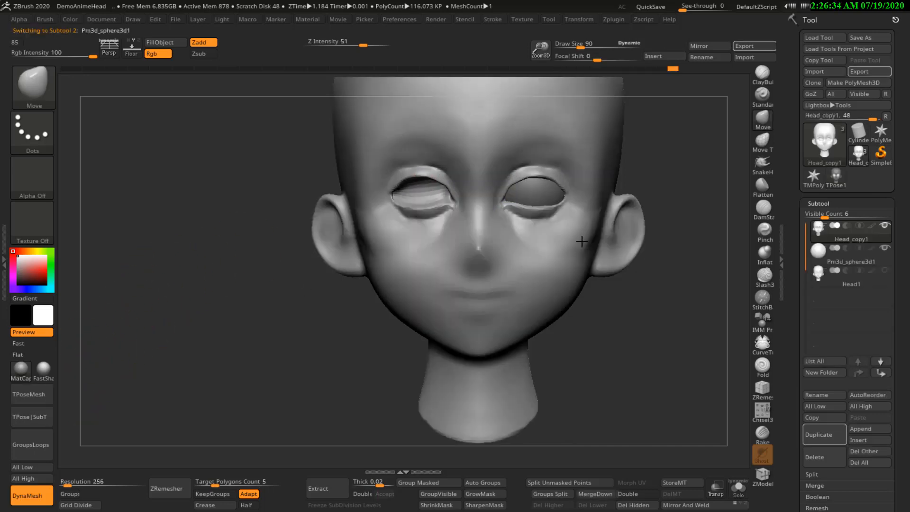
Step: Smooth the cheeks and eyelids around the resized eyes at draw size 104
{"action": "key", "text": "s"}
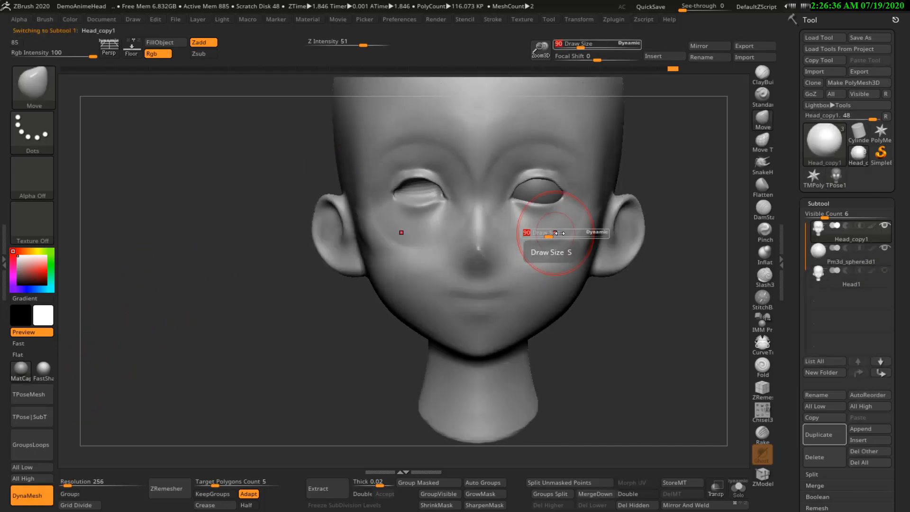
{"action": "mouse_move", "coordinate": [545, 240]}
{"action": "left_mouse_down"}
{"action": "mouse_move", "coordinate": [535, 242]}
{"action": "mouse_move", "coordinate": [556, 243]}
{"action": "mouse_move", "coordinate": [530, 242]}
{"action": "left_mouse_up"}
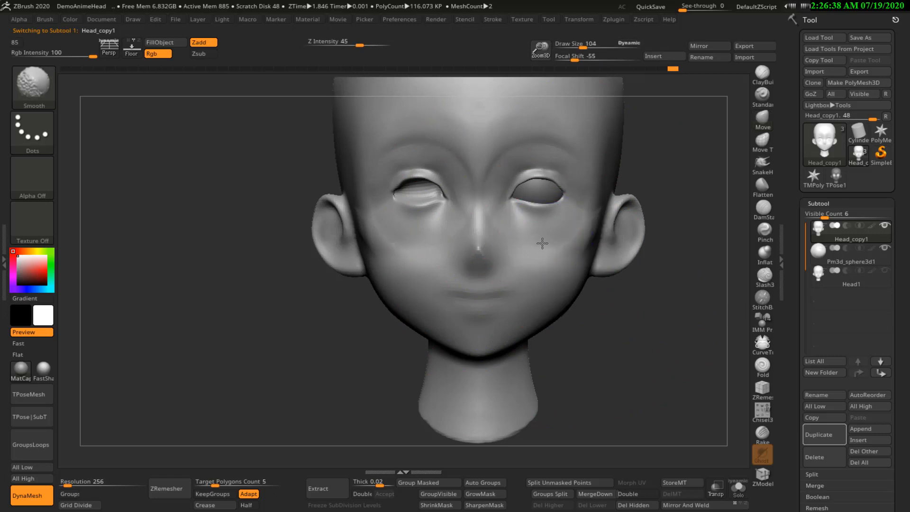
{"action": "left_click_drag", "start_coordinate": [532, 180], "coordinate": [527, 172]}
Step: Carve the creases above the upper eyelids and below the lower eyelids with the DamStandard brush at draw size 33
{"action": "right_click_drag", "start_coordinate": [561, 195], "coordinate": [564, 290], "text": "ctrl"}
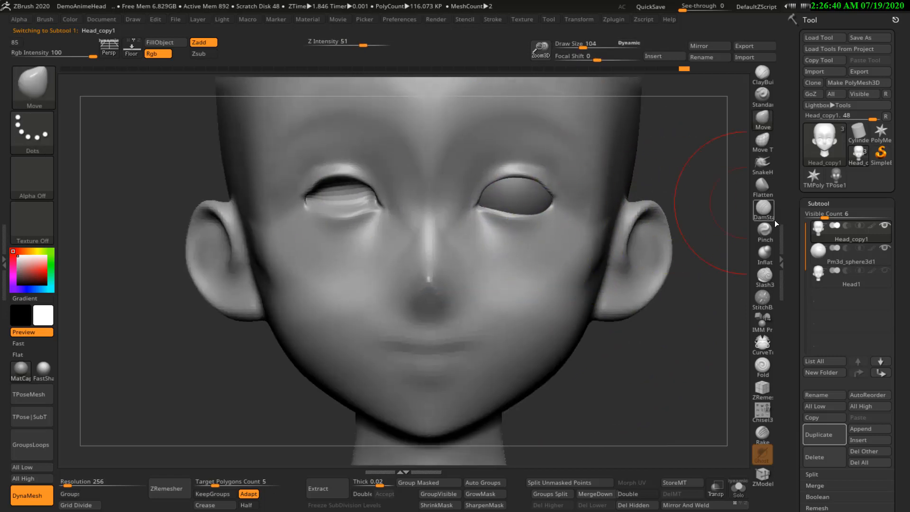
{"action": "left_click", "coordinate": [764, 209]}
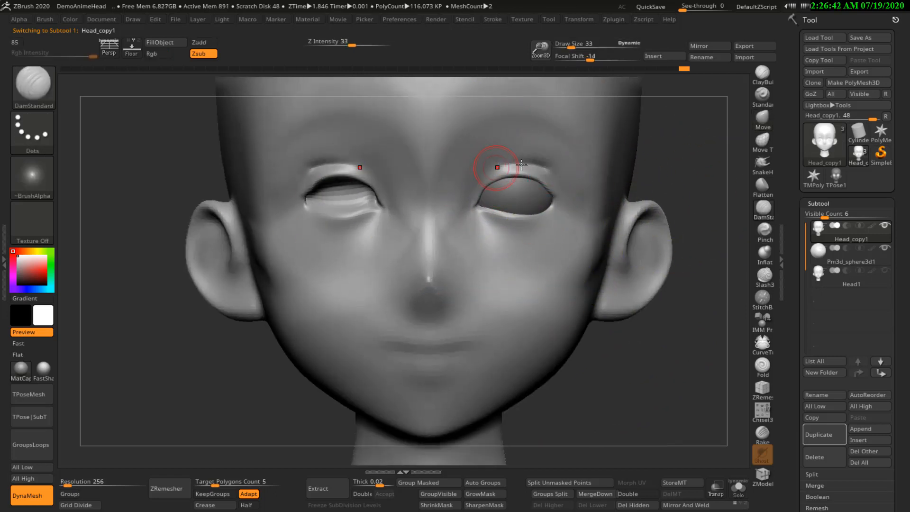
{"action": "mouse_move", "coordinate": [562, 214]}
{"action": "left_mouse_down"}
{"action": "mouse_move", "coordinate": [493, 238]}
{"action": "mouse_move", "coordinate": [555, 217]}
{"action": "left_mouse_up"}
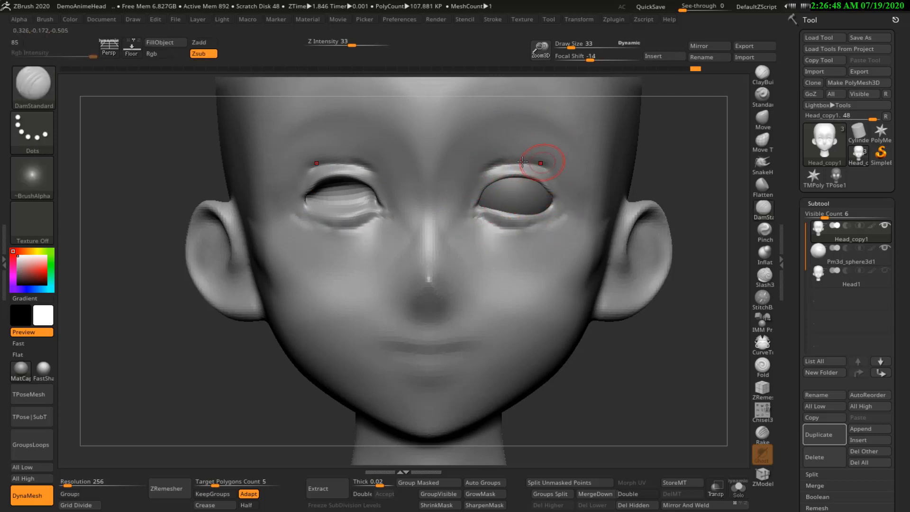
Step: Pull the brows down toward the nose bridge into a stern expression with the Move brush at draw size 86
{"action": "key", "text": "f"}
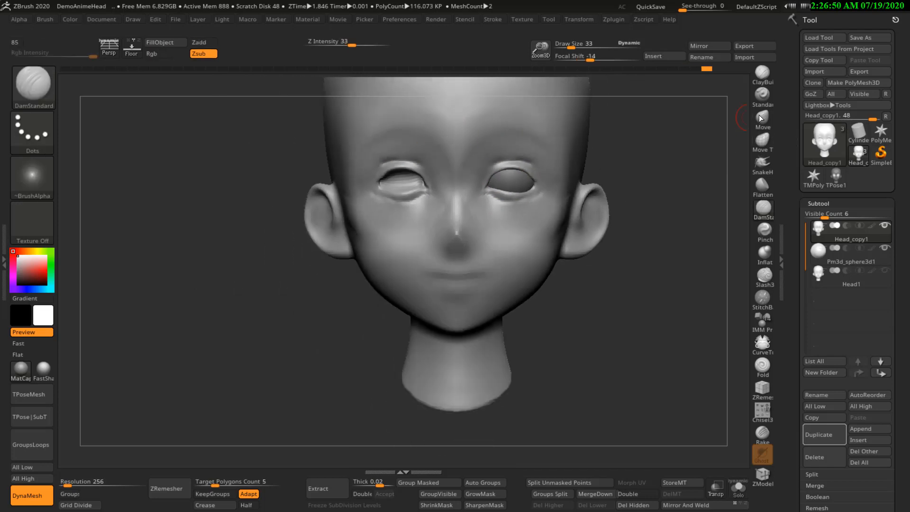
{"action": "left_click", "coordinate": [760, 118]}
{"action": "left_click_drag", "start_coordinate": [687, 137], "coordinate": [597, 142]}
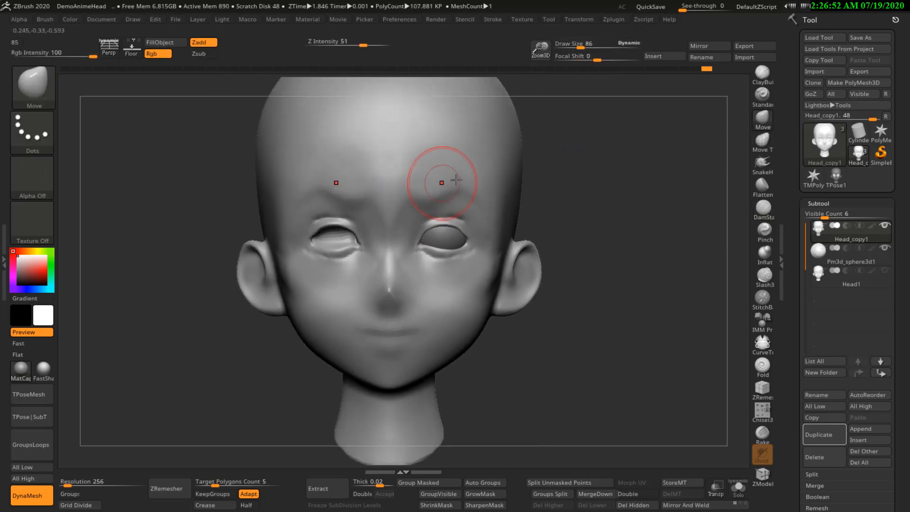
{"action": "mouse_move", "coordinate": [456, 180]}
{"action": "left_mouse_down"}
{"action": "mouse_move", "coordinate": [452, 201]}
{"action": "mouse_move", "coordinate": [412, 199]}
{"action": "mouse_move", "coordinate": [461, 195]}
{"action": "left_mouse_up"}
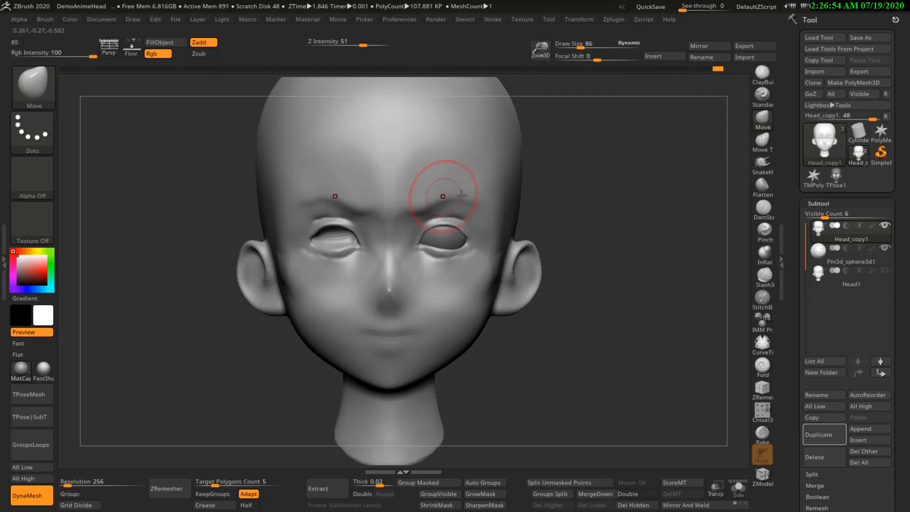
{"action": "key", "text": "ctrl+z"}
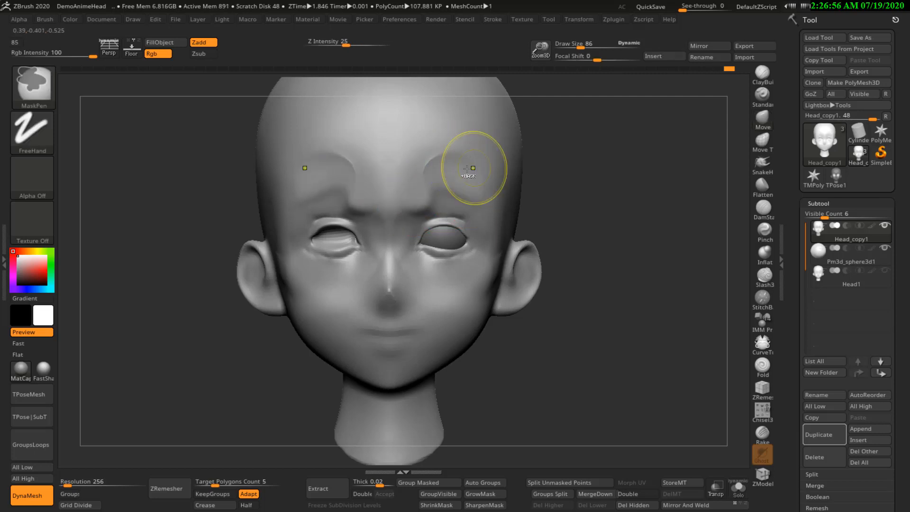
{"action": "left_click_drag", "start_coordinate": [418, 189], "coordinate": [422, 153], "text": "alt"}
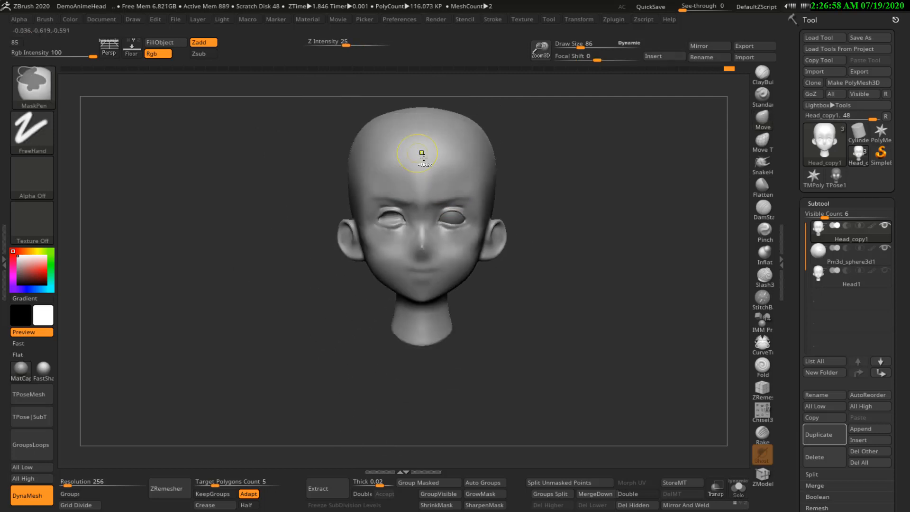
{"action": "mouse_move", "coordinate": [421, 153]}
{"action": "right_mouse_down"}
{"action": "mouse_move", "coordinate": [489, 197]}
{"action": "mouse_move", "coordinate": [501, 228]}
{"action": "mouse_move", "coordinate": [456, 230]}
{"action": "mouse_move", "coordinate": [615, 200]}
{"action": "mouse_move", "coordinate": [667, 215]}
{"action": "right_mouse_up"}
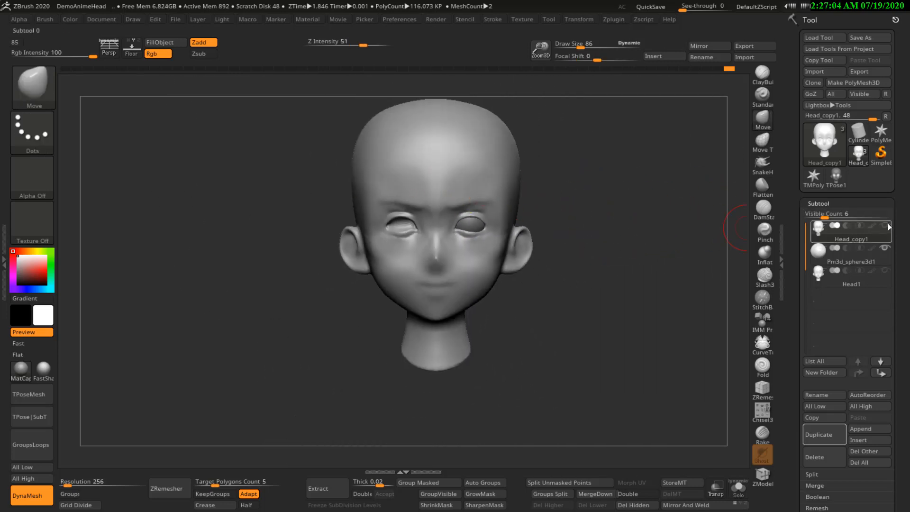
Step: Hide the sculpted head copy and eyeball sphere, and make the original Head1 subtool active
{"action": "left_click", "coordinate": [883, 247]}
{"action": "left_click", "coordinate": [858, 253]}
{"action": "left_click", "coordinate": [883, 277]}
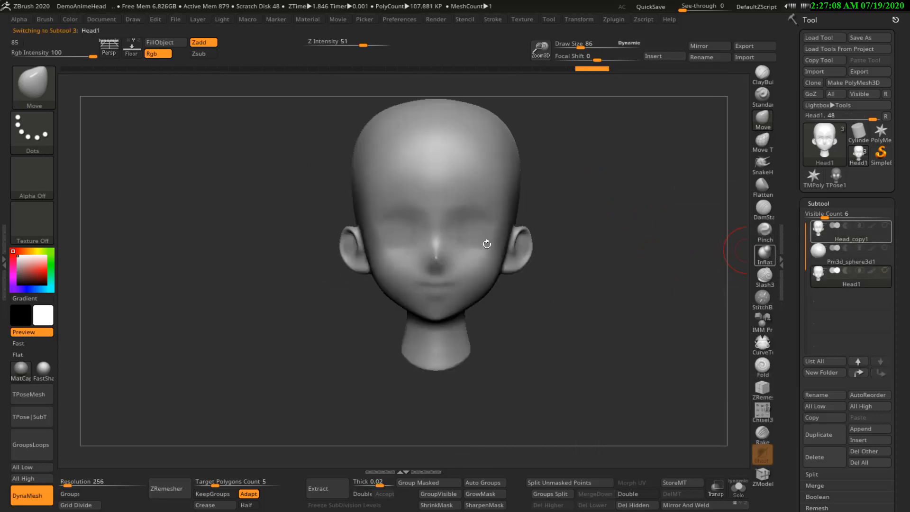
Step: Push the eye sockets back in profile with the Move brush at draw size 114 and smooth the area below them
{"action": "right_click_drag", "start_coordinate": [482, 218], "coordinate": [503, 264], "text": "ctrl"}
{"action": "right_click_drag", "start_coordinate": [539, 203], "coordinate": [430, 230]}
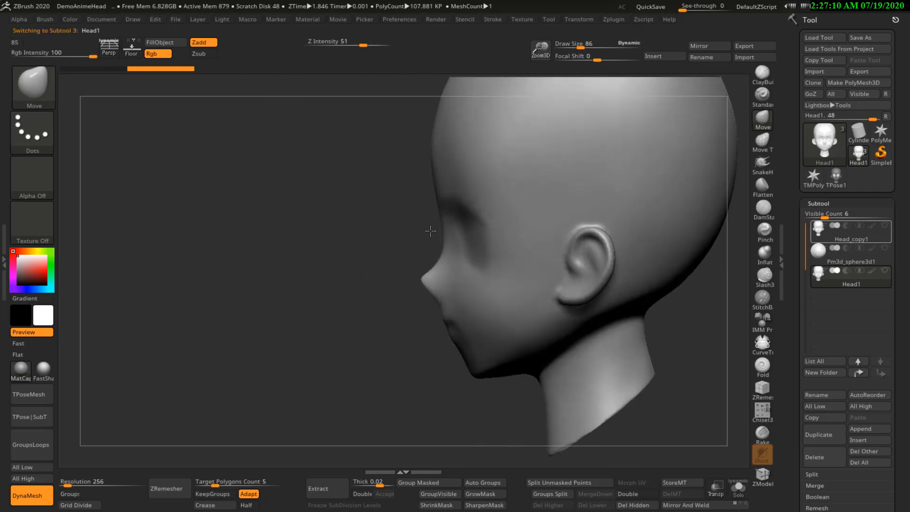
{"action": "key", "text": "s"}
{"action": "mouse_move", "coordinate": [486, 236]}
{"action": "left_mouse_down"}
{"action": "mouse_move", "coordinate": [510, 235]}
{"action": "mouse_move", "coordinate": [500, 220]}
{"action": "left_mouse_up"}
{"action": "key", "text": "s"}
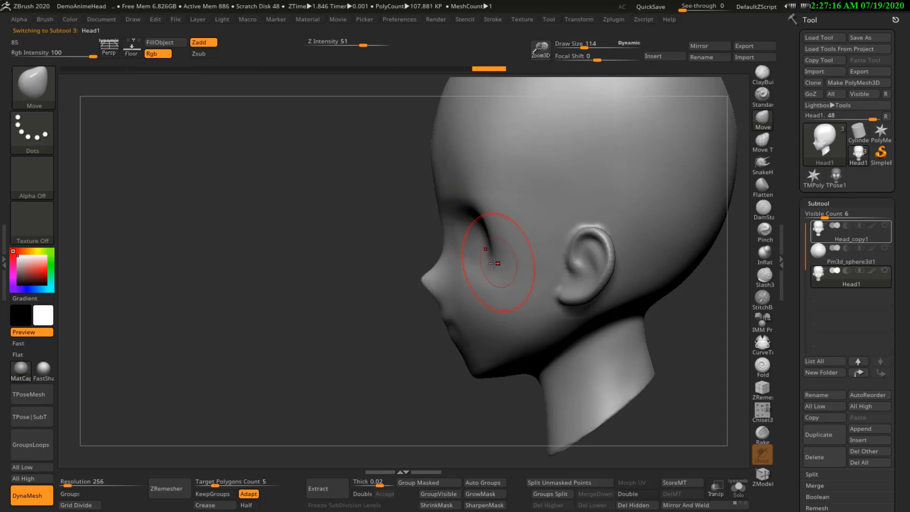
{"action": "right_click_drag", "start_coordinate": [483, 257], "coordinate": [545, 256], "text": "shift"}
{"action": "left_click_drag", "start_coordinate": [492, 258], "coordinate": [487, 245], "text": "shift"}
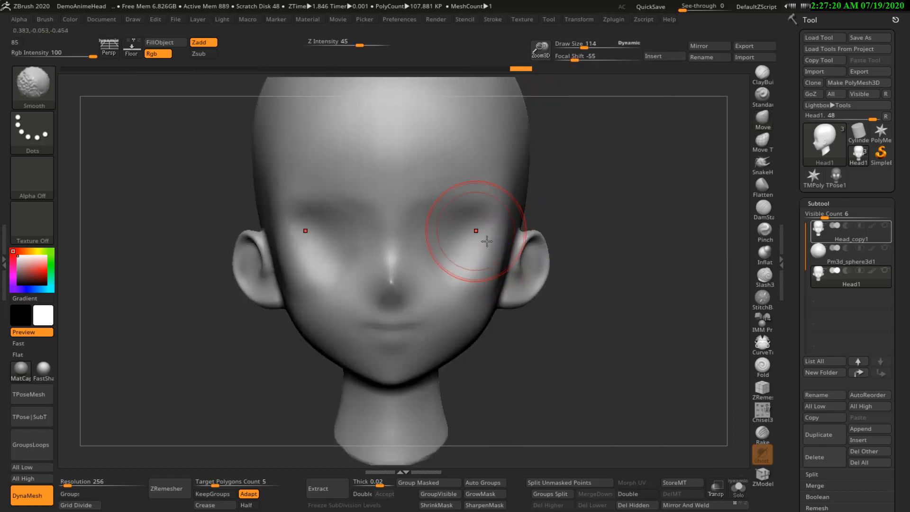
{"action": "mouse_move", "coordinate": [486, 241]}
{"action": "right_mouse_down"}
{"action": "mouse_move", "coordinate": [467, 223]}
{"action": "mouse_move", "coordinate": [476, 259]}
{"action": "right_mouse_up"}
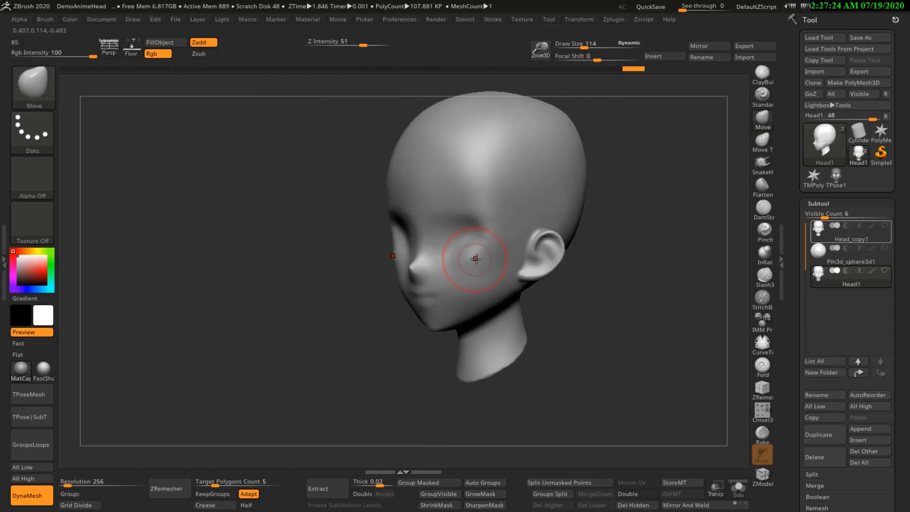
Step: Build up volume below both eye sockets with the ClayBuildup brush at draw size 77 and smooth the strokes
{"action": "left_click", "coordinate": [761, 74]}
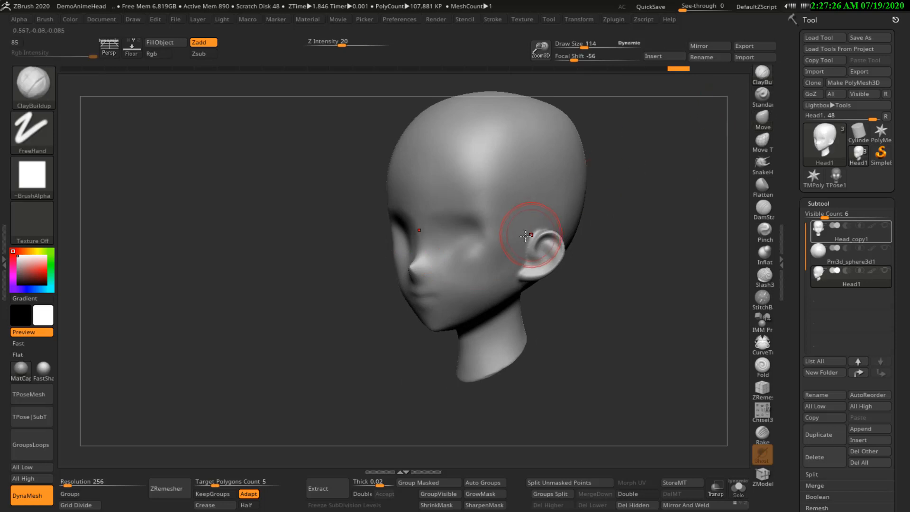
{"action": "right_click_drag", "start_coordinate": [480, 258], "coordinate": [485, 242], "text": "shift"}
{"action": "key", "text": "s"}
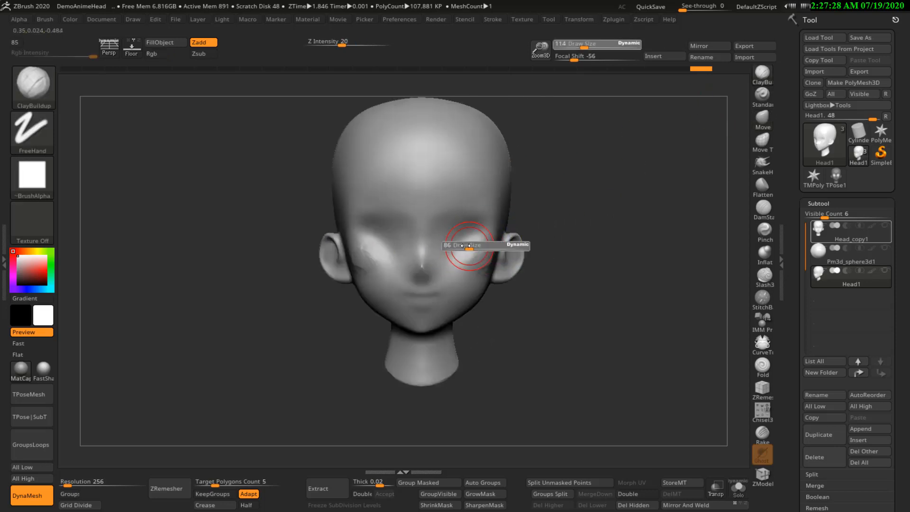
{"action": "left_click_drag", "start_coordinate": [473, 246], "coordinate": [465, 247]}
{"action": "key", "text": "ctrl+z"}
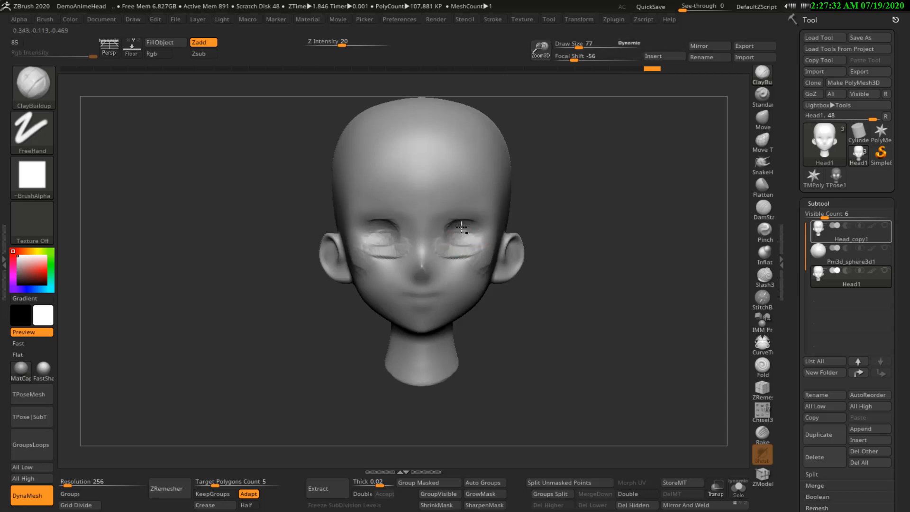
{"action": "mouse_move", "coordinate": [461, 227]}
{"action": "left_mouse_down", "text": "shift"}
{"action": "mouse_move", "coordinate": [449, 237]}
{"action": "mouse_move", "coordinate": [445, 226]}
{"action": "mouse_move", "coordinate": [471, 276]}
{"action": "left_mouse_up", "text": "shift"}
Step: Add clay at the inner eye corners and across the sockets at draw size 77, blending it by smoothing
{"action": "right_click_drag", "start_coordinate": [471, 246], "coordinate": [450, 256]}
{"action": "left_click_drag", "start_coordinate": [450, 259], "coordinate": [506, 248], "text": "shift"}
{"action": "right_click_drag", "start_coordinate": [460, 245], "coordinate": [454, 238], "text": "shift"}
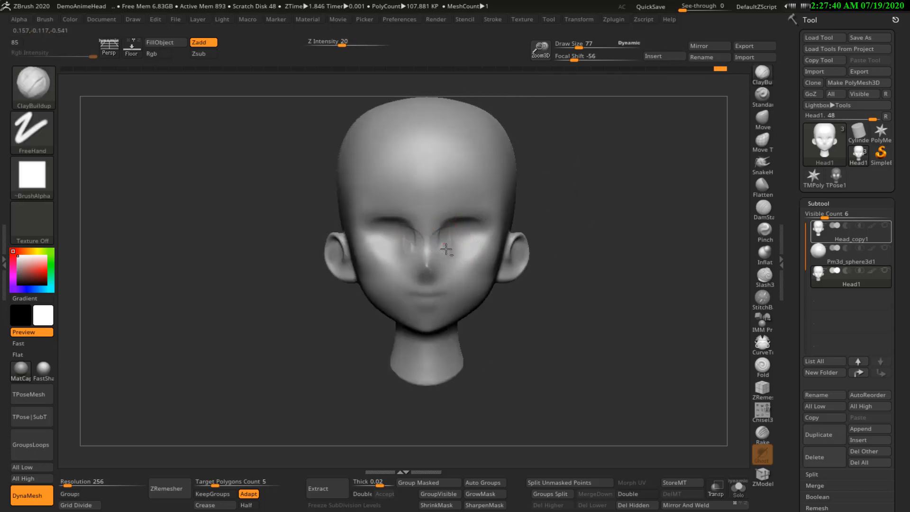
{"action": "left_click_drag", "start_coordinate": [456, 249], "coordinate": [462, 236], "text": "shift"}
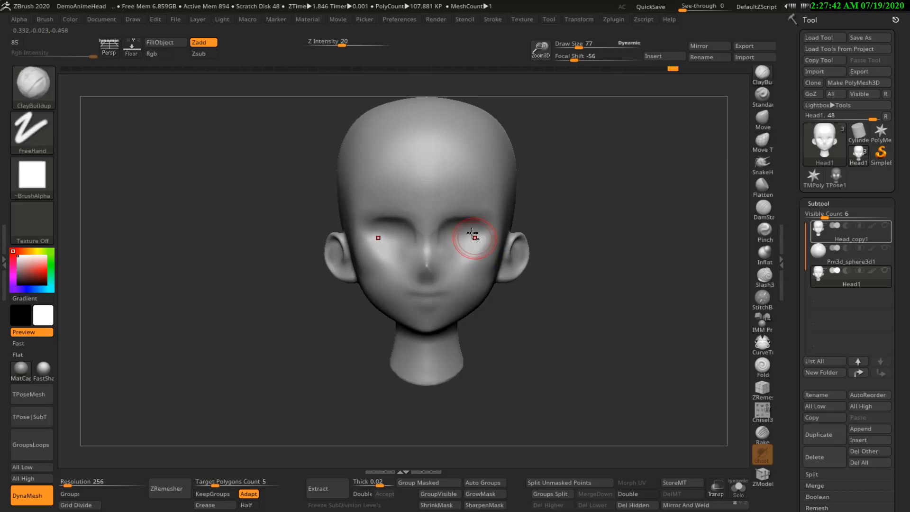
{"action": "left_click_drag", "start_coordinate": [470, 248], "coordinate": [461, 247], "text": "shift"}
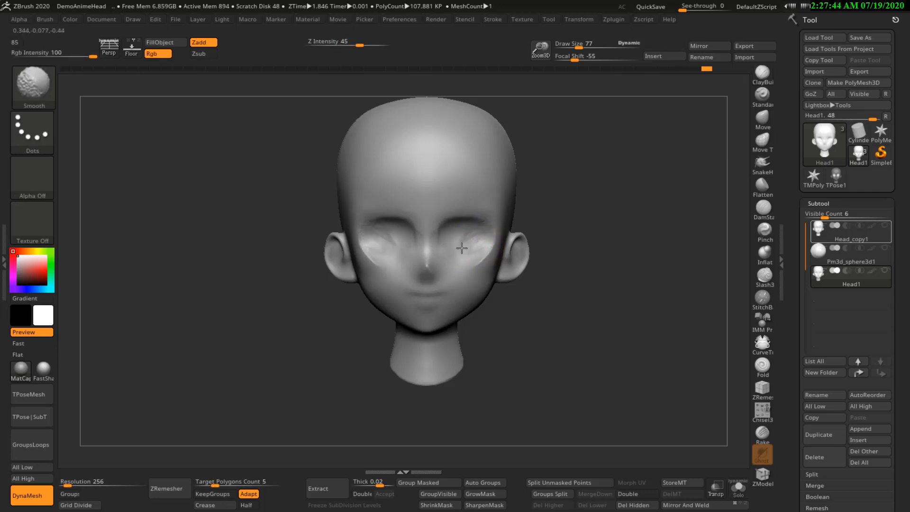
Step: Build up the inner brow ridges above the nose bridge with ClayBuildup and smooth the surrounding forms
{"action": "mouse_move", "coordinate": [477, 240]}
{"action": "right_mouse_down", "text": "ctrl"}
{"action": "mouse_move", "coordinate": [478, 256]}
{"action": "mouse_move", "coordinate": [468, 241]}
{"action": "right_mouse_up", "text": "ctrl"}
{"action": "mouse_move", "coordinate": [429, 191]}
{"action": "left_mouse_down"}
{"action": "mouse_move", "coordinate": [424, 209]}
{"action": "mouse_move", "coordinate": [411, 210]}
{"action": "mouse_move", "coordinate": [432, 205]}
{"action": "left_mouse_up"}
{"action": "key", "text": "shift"}
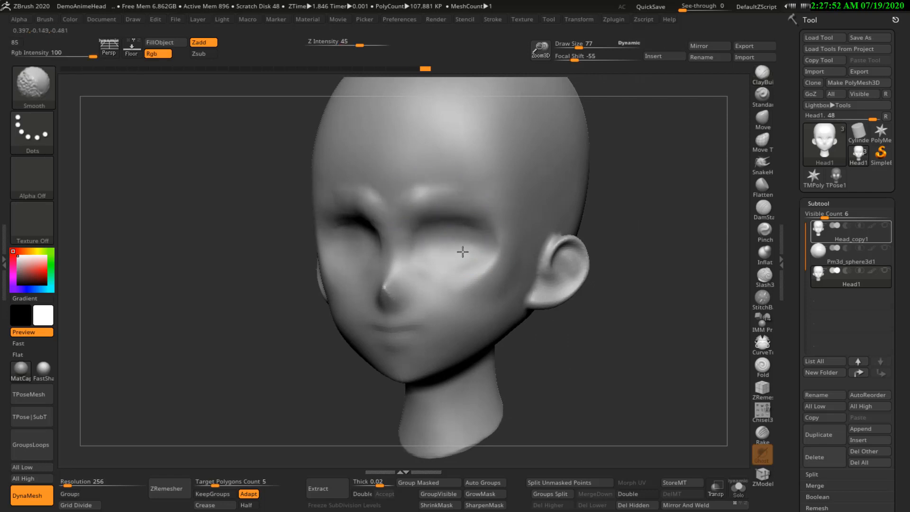
{"action": "right_click_drag", "start_coordinate": [462, 252], "coordinate": [487, 227], "text": "shift"}
Step: Shape both eye sockets into large rounded forms with a clear rim along the cheeks using the ClayBuildup brush
{"action": "mouse_move", "coordinate": [430, 237]}
{"action": "left_mouse_down"}
{"action": "mouse_move", "coordinate": [458, 219]}
{"action": "mouse_move", "coordinate": [491, 238]}
{"action": "mouse_move", "coordinate": [435, 239]}
{"action": "mouse_move", "coordinate": [472, 228]}
{"action": "left_mouse_up"}
{"action": "right_click_drag", "start_coordinate": [450, 225], "coordinate": [450, 243], "text": "ctrl"}
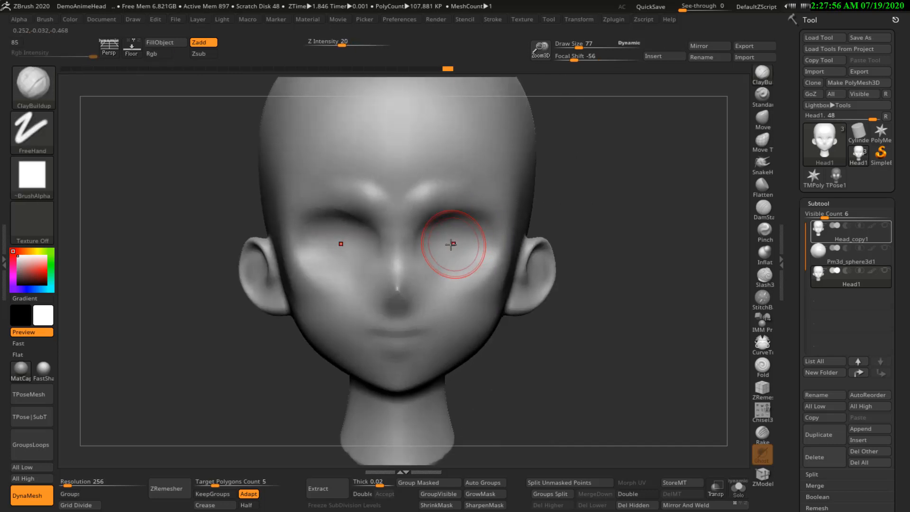
{"action": "mouse_move", "coordinate": [439, 247]}
{"action": "left_mouse_down"}
{"action": "mouse_move", "coordinate": [436, 256]}
{"action": "mouse_move", "coordinate": [438, 237]}
{"action": "mouse_move", "coordinate": [452, 254]}
{"action": "mouse_move", "coordinate": [467, 252]}
{"action": "left_mouse_up"}
{"action": "key", "text": "s"}
{"action": "mouse_move", "coordinate": [460, 239]}
{"action": "left_mouse_down"}
{"action": "mouse_move", "coordinate": [463, 253]}
{"action": "mouse_move", "coordinate": [476, 247]}
{"action": "mouse_move", "coordinate": [452, 230]}
{"action": "mouse_move", "coordinate": [454, 251]}
{"action": "mouse_move", "coordinate": [462, 223]}
{"action": "mouse_move", "coordinate": [443, 243]}
{"action": "mouse_move", "coordinate": [461, 256]}
{"action": "left_mouse_up"}
Step: Carve the outline of large anime eyes along the upper, inner, outer and lower edges with DamStandard at draw size 42
{"action": "left_click", "coordinate": [757, 207]}
{"action": "key", "text": "s"}
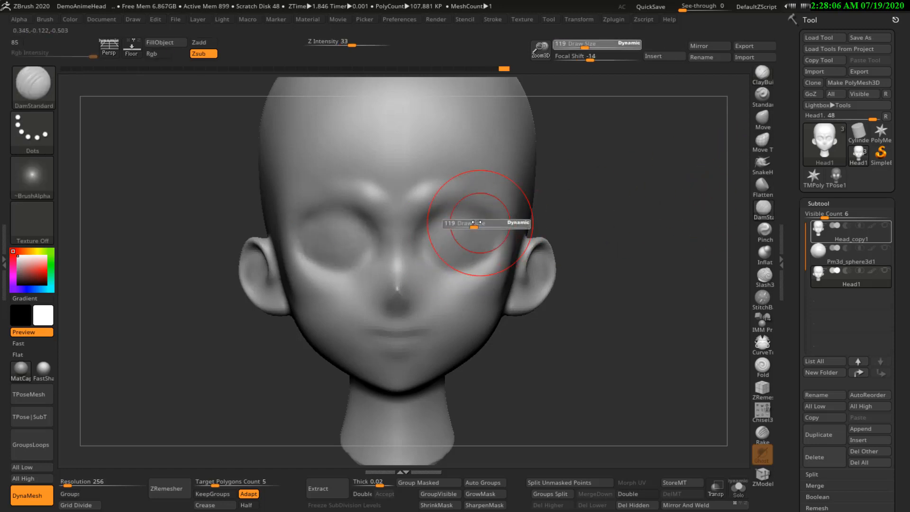
{"action": "left_click_drag", "start_coordinate": [474, 226], "coordinate": [439, 235]}
{"action": "key", "text": "s"}
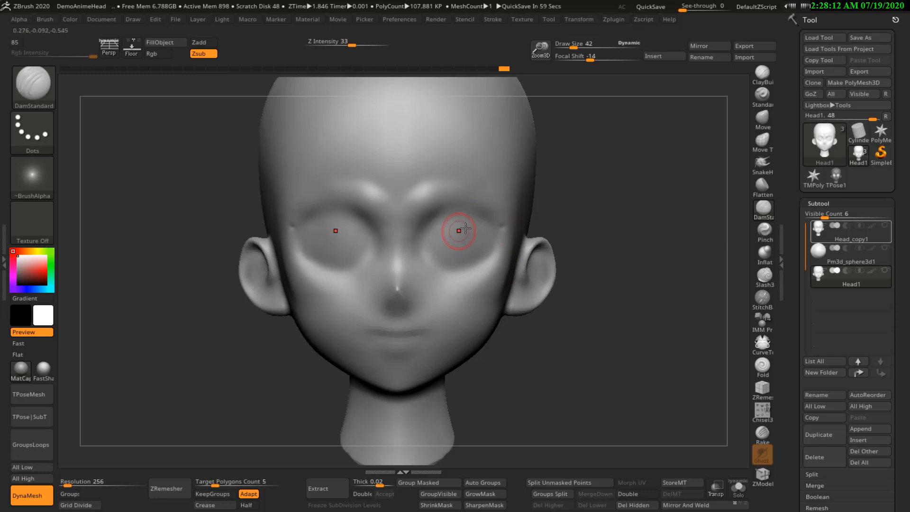
{"action": "mouse_move", "coordinate": [449, 226]}
{"action": "left_mouse_down"}
{"action": "mouse_move", "coordinate": [435, 228]}
{"action": "mouse_move", "coordinate": [454, 229]}
{"action": "left_mouse_up"}
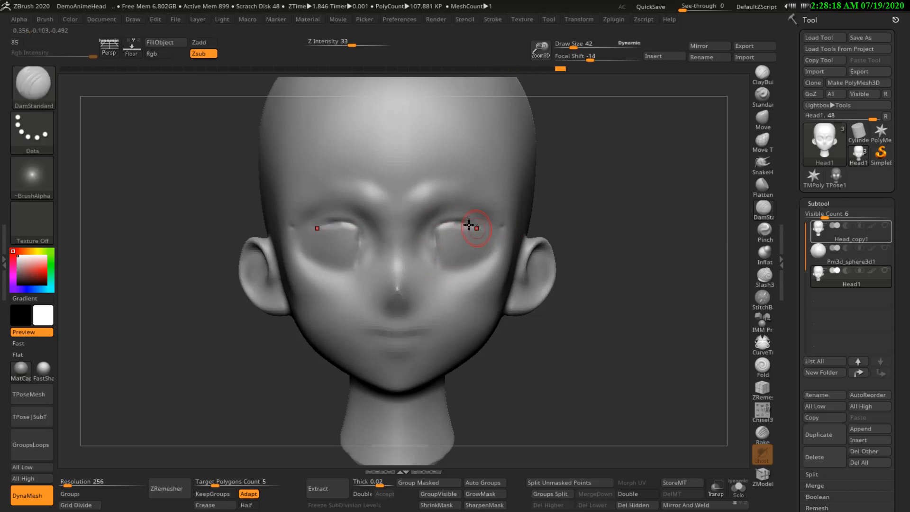
{"action": "left_click_drag", "start_coordinate": [483, 256], "coordinate": [454, 276]}
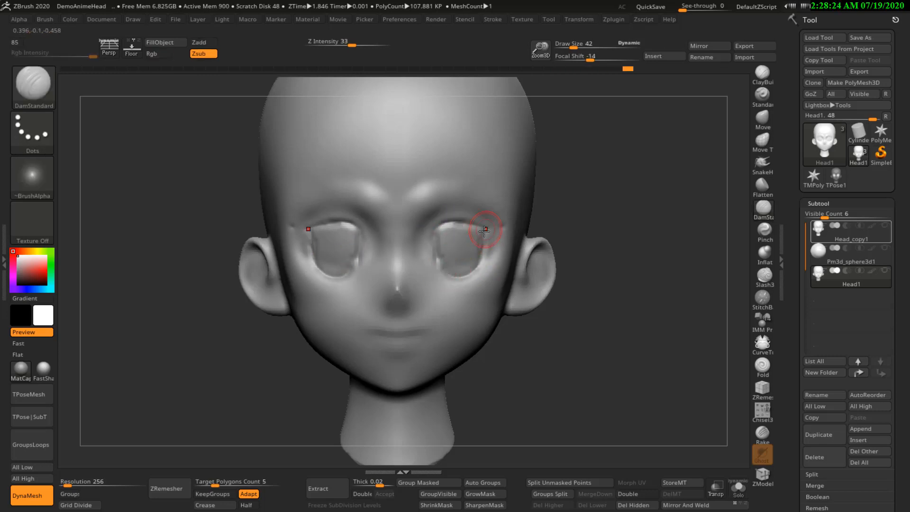
Step: Widen and round the carved eye outlines with the Move brush at draw size 104
{"action": "left_click", "coordinate": [764, 120]}
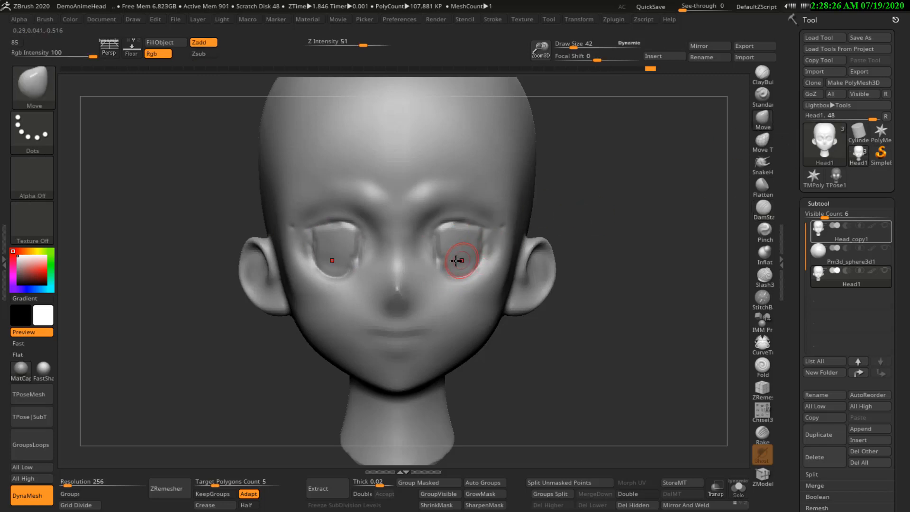
{"action": "key", "text": "bracketright"}
{"action": "mouse_move", "coordinate": [458, 268]}
{"action": "left_mouse_down"}
{"action": "mouse_move", "coordinate": [454, 275]}
{"action": "mouse_move", "coordinate": [439, 252]}
{"action": "mouse_move", "coordinate": [463, 230]}
{"action": "mouse_move", "coordinate": [480, 246]}
{"action": "left_mouse_up"}
{"action": "mouse_move", "coordinate": [479, 246]}
{"action": "right_mouse_down", "text": "ctrl"}
{"action": "mouse_move", "coordinate": [480, 232]}
{"action": "mouse_move", "coordinate": [441, 242]}
{"action": "mouse_move", "coordinate": [472, 248]}
{"action": "mouse_move", "coordinate": [494, 199]}
{"action": "mouse_move", "coordinate": [527, 213]}
{"action": "right_mouse_up", "text": "ctrl"}
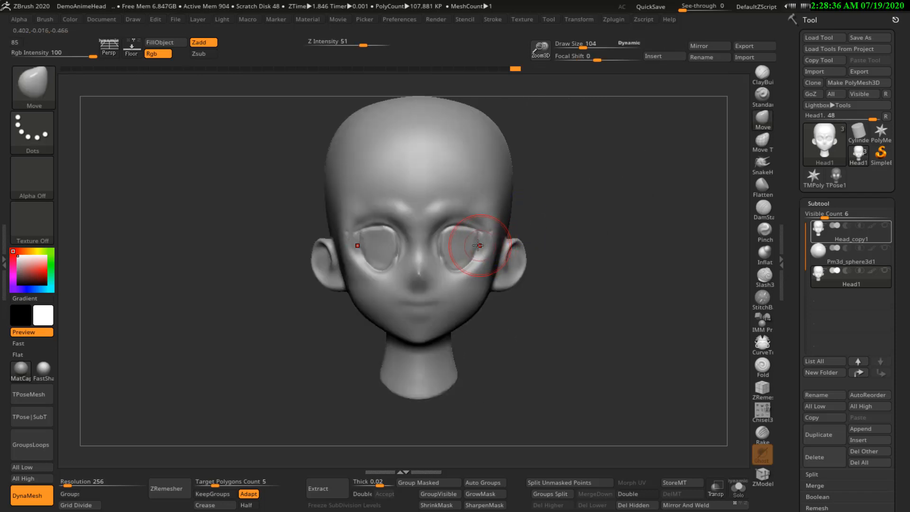
Step: Adjust the outer corners and lower edges of the eye outlines with the Move brush, finishing at draw size 86
{"action": "right_click_drag", "start_coordinate": [471, 234], "coordinate": [474, 260], "text": "ctrl"}
{"action": "key", "text": "ctrl+z"}
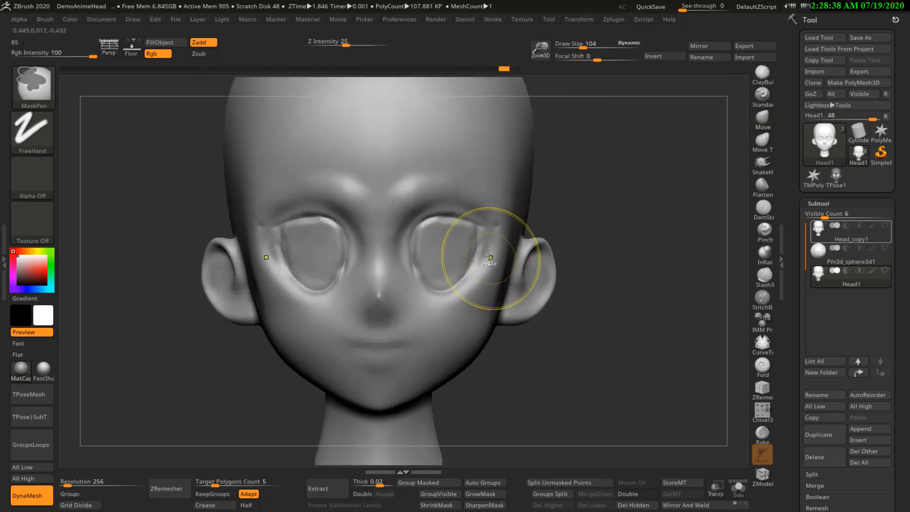
{"action": "mouse_move", "coordinate": [477, 270]}
{"action": "left_mouse_down"}
{"action": "mouse_move", "coordinate": [462, 267]}
{"action": "mouse_move", "coordinate": [454, 234]}
{"action": "mouse_move", "coordinate": [504, 221]}
{"action": "left_mouse_up"}
{"action": "key", "text": "s"}
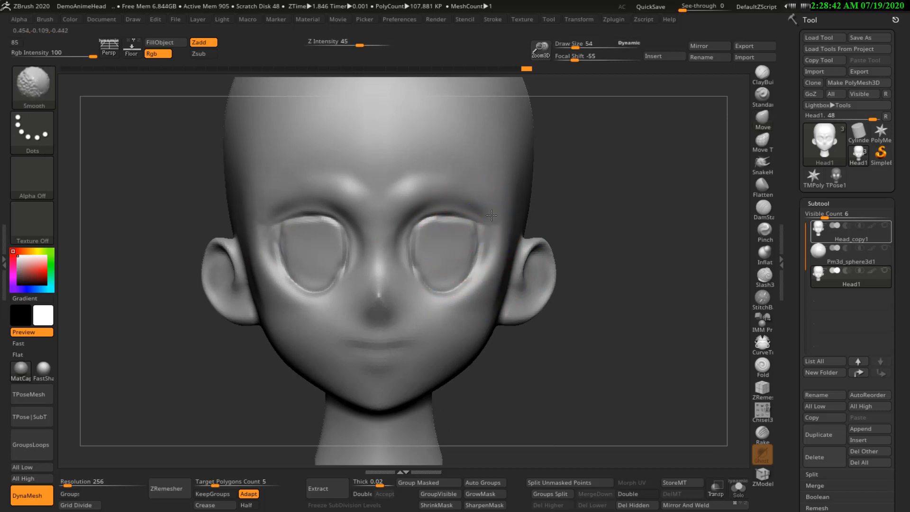
{"action": "key", "text": "s"}
{"action": "left_click_drag", "start_coordinate": [465, 286], "coordinate": [465, 292]}
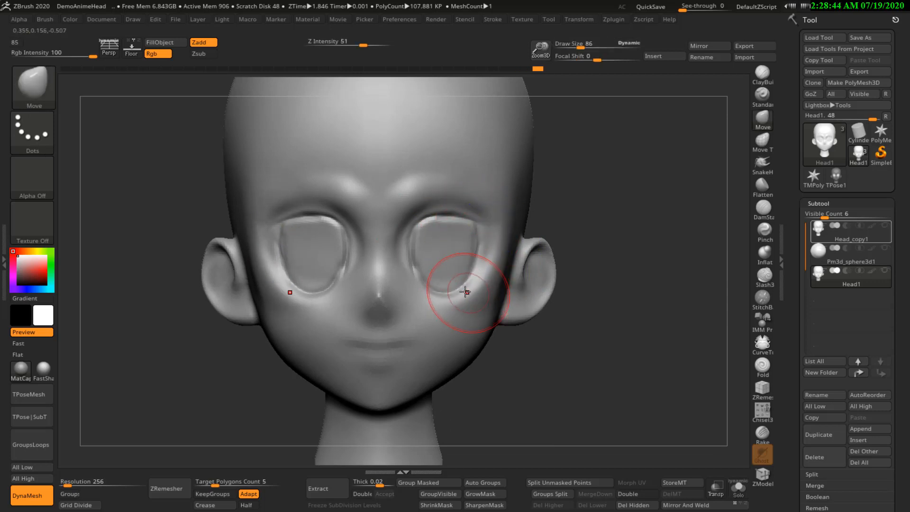
Step: Refine the surfaces around the eye sockets and upper cheeks using the ClayBuildup and Flatten brushes at draw size 86
{"action": "left_click", "coordinate": [755, 74]}
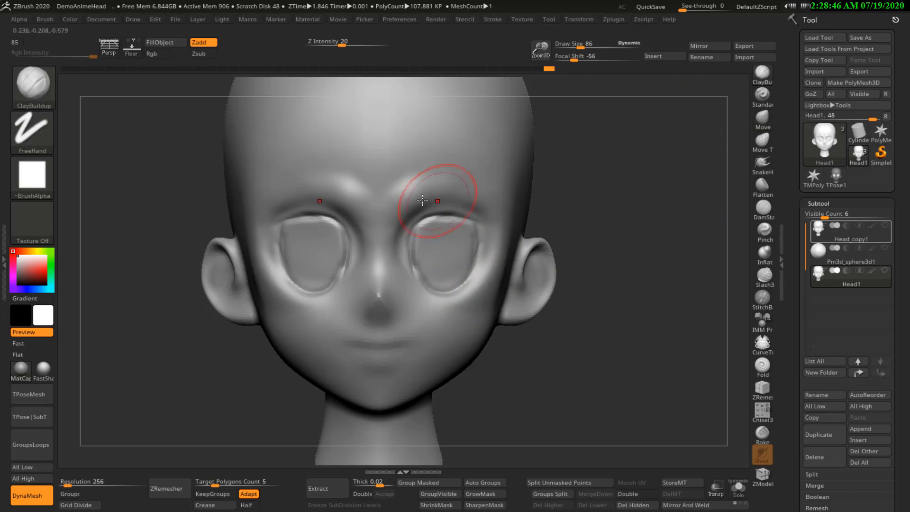
{"action": "mouse_move", "coordinate": [436, 210]}
{"action": "right_mouse_down", "text": "ctrl"}
{"action": "mouse_move", "coordinate": [469, 240]}
{"action": "mouse_move", "coordinate": [457, 291]}
{"action": "right_mouse_up", "text": "ctrl"}
{"action": "left_click", "coordinate": [769, 189]}
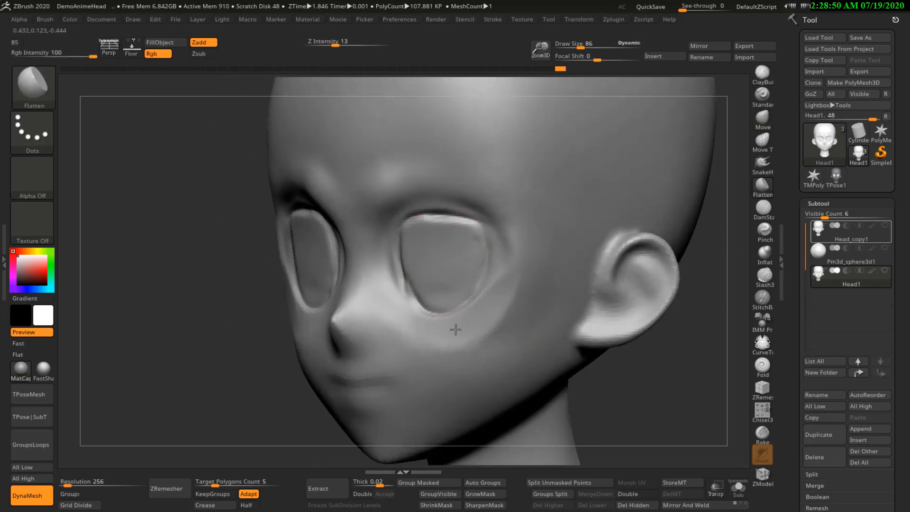
{"action": "right_click_drag", "start_coordinate": [451, 318], "coordinate": [508, 286], "text": "shift"}
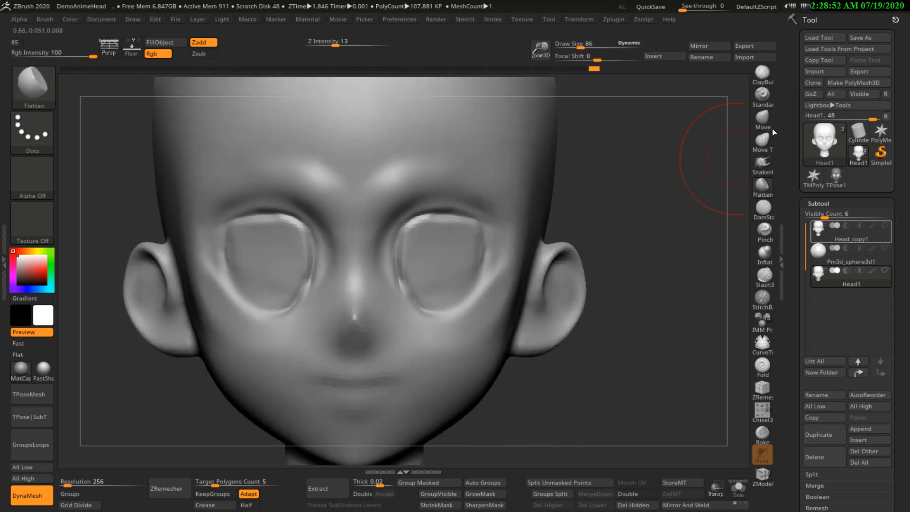
Step: Carve a curved crease just beneath the lower eyelids using the DamStandard brush at draw size 33
{"action": "left_click", "coordinate": [764, 209]}
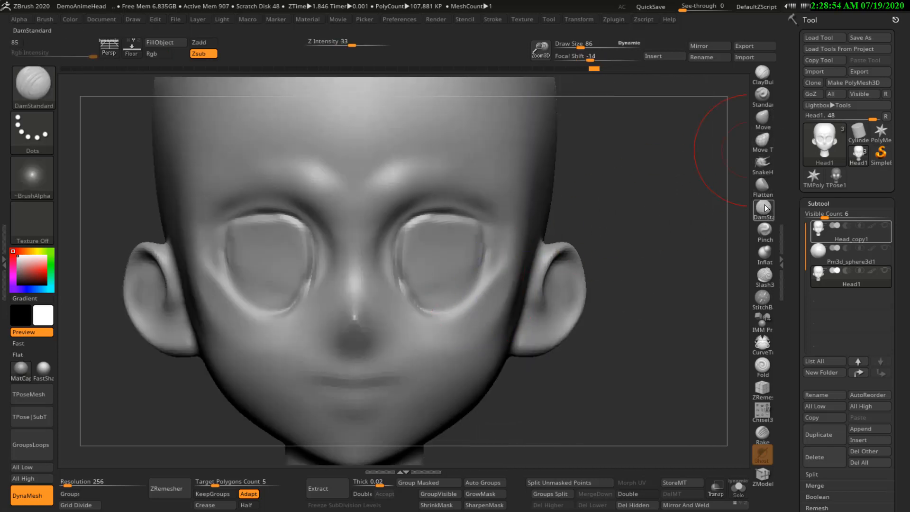
{"action": "key", "text": "s"}
{"action": "left_click", "coordinate": [457, 298]}
{"action": "left_click_drag", "start_coordinate": [485, 266], "coordinate": [470, 295]}
{"action": "right_click_drag", "start_coordinate": [479, 260], "coordinate": [427, 325], "text": "ctrl"}
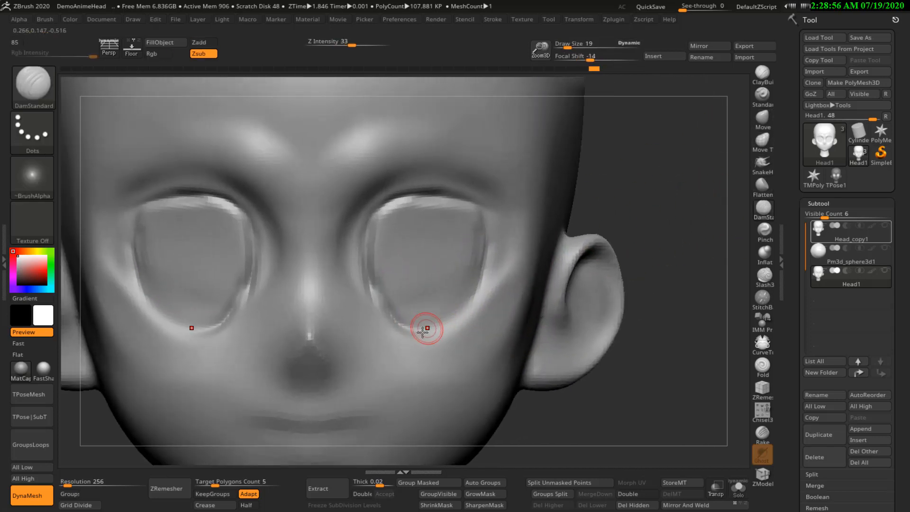
{"action": "left_click_drag", "start_coordinate": [376, 304], "coordinate": [412, 339]}
{"action": "key", "text": "ctrl+z"}
{"action": "key", "text": "ctrl+z"}
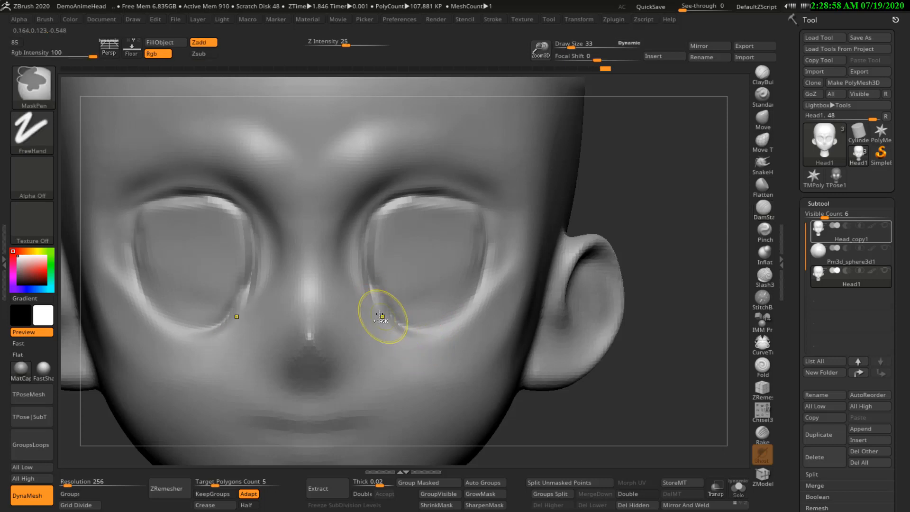
{"action": "mouse_move", "coordinate": [368, 303]}
{"action": "left_mouse_down"}
{"action": "mouse_move", "coordinate": [425, 351]}
{"action": "mouse_move", "coordinate": [465, 317]}
{"action": "left_mouse_up"}
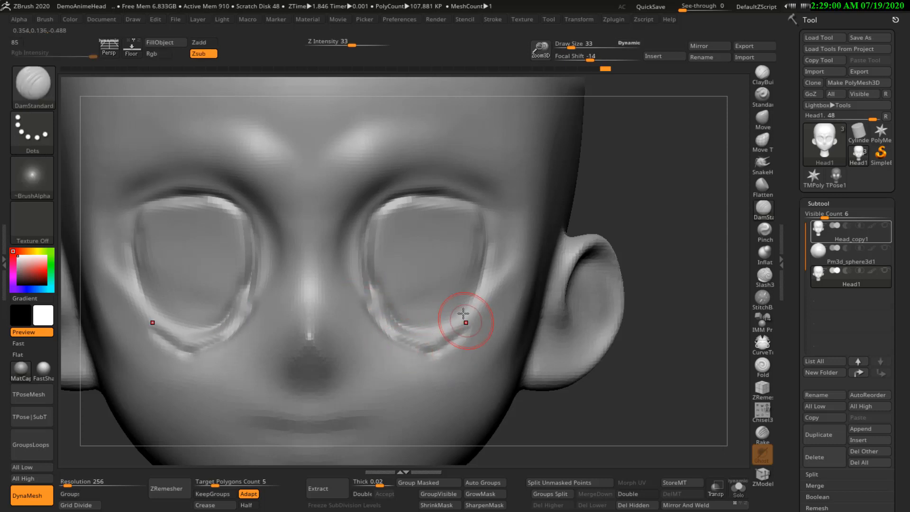
Step: Define the lower eyelid rim with DamStandard at draw size 30 and smooth the crease beneath it
{"action": "right_click_drag", "start_coordinate": [459, 309], "coordinate": [450, 335]}
{"action": "mouse_move", "coordinate": [477, 300]}
{"action": "left_mouse_down"}
{"action": "mouse_move", "coordinate": [449, 335]}
{"action": "mouse_move", "coordinate": [380, 327]}
{"action": "mouse_move", "coordinate": [371, 310]}
{"action": "left_mouse_up"}
{"action": "right_click_drag", "start_coordinate": [435, 309], "coordinate": [440, 290]}
{"action": "key", "text": "s"}
{"action": "left_click_drag", "start_coordinate": [438, 312], "coordinate": [436, 312]}
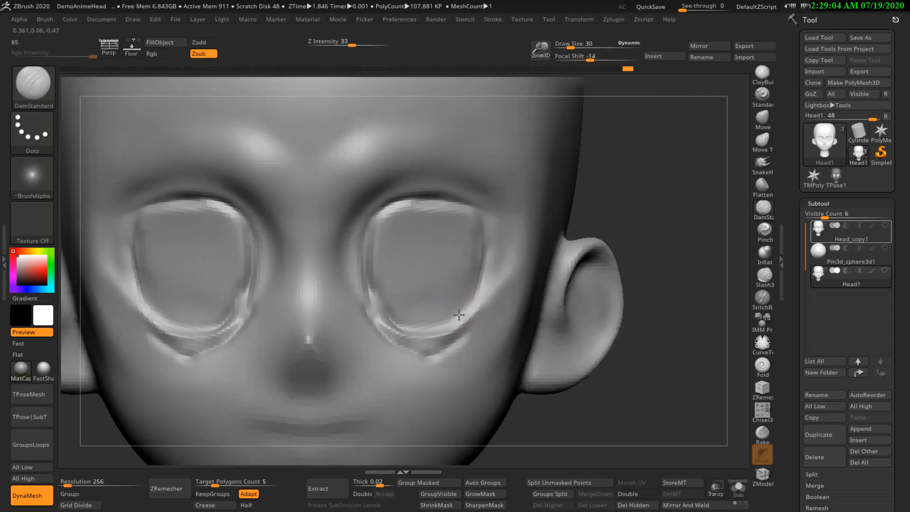
{"action": "mouse_move", "coordinate": [390, 332]}
{"action": "left_mouse_down"}
{"action": "mouse_move", "coordinate": [433, 346]}
{"action": "mouse_move", "coordinate": [475, 315]}
{"action": "left_mouse_up"}
{"action": "left_click_drag", "start_coordinate": [440, 353], "coordinate": [397, 350], "text": "shift"}
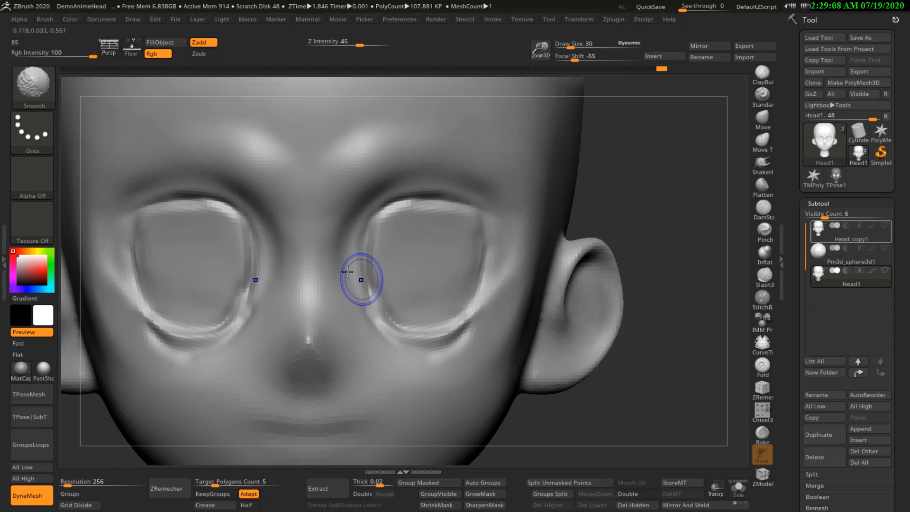
Step: Carve an eyelid crease above each eye with DamStandard at draw size 30 and soften it along the inner corner
{"action": "left_click_drag", "start_coordinate": [441, 173], "coordinate": [412, 179]}
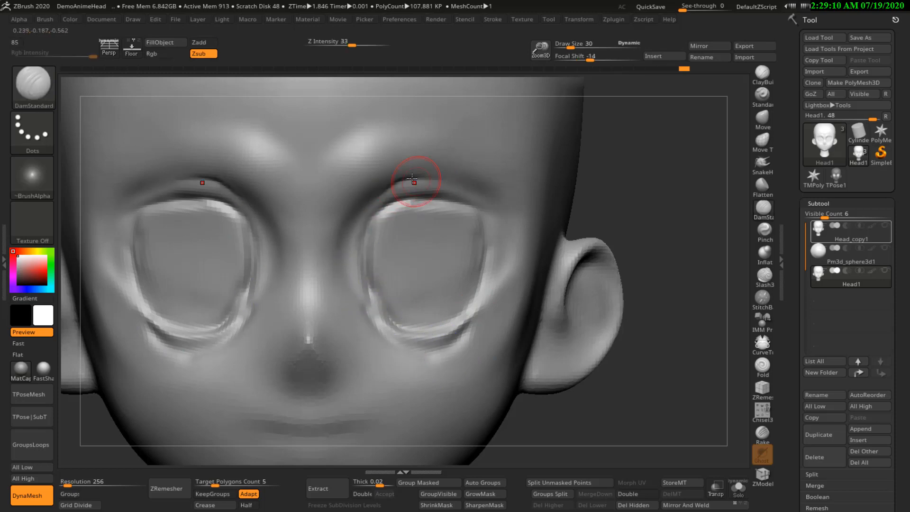
{"action": "right_click_drag", "start_coordinate": [483, 188], "coordinate": [448, 184]}
{"action": "mouse_move", "coordinate": [420, 180]}
{"action": "left_mouse_down"}
{"action": "mouse_move", "coordinate": [491, 204]}
{"action": "mouse_move", "coordinate": [394, 199]}
{"action": "left_mouse_up"}
{"action": "right_click_drag", "start_coordinate": [394, 199], "coordinate": [436, 199], "text": "shift"}
{"action": "left_click_drag", "start_coordinate": [437, 199], "coordinate": [364, 220], "text": "shift"}
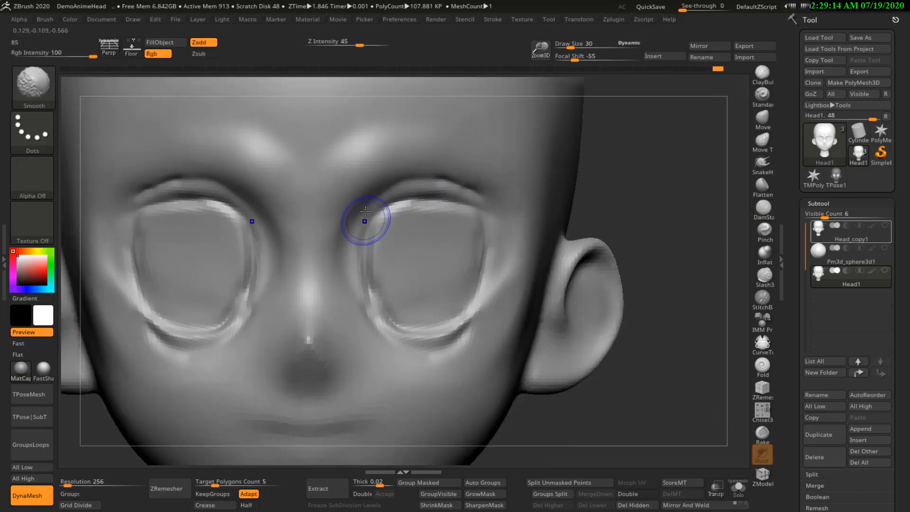
Step: Reshape the outer edge of the eyes from the side using the Move brush at draw size 86
{"action": "left_click", "coordinate": [762, 119]}
{"action": "right_click_drag", "start_coordinate": [379, 256], "coordinate": [355, 209], "text": "ctrl"}
{"action": "right_click_drag", "start_coordinate": [488, 213], "coordinate": [411, 227]}
{"action": "key", "text": "s"}
{"action": "left_click_drag", "start_coordinate": [410, 233], "coordinate": [423, 233]}
{"action": "mouse_move", "coordinate": [422, 235]}
{"action": "right_mouse_down"}
{"action": "mouse_move", "coordinate": [496, 238]}
{"action": "mouse_move", "coordinate": [460, 244]}
{"action": "right_mouse_up"}
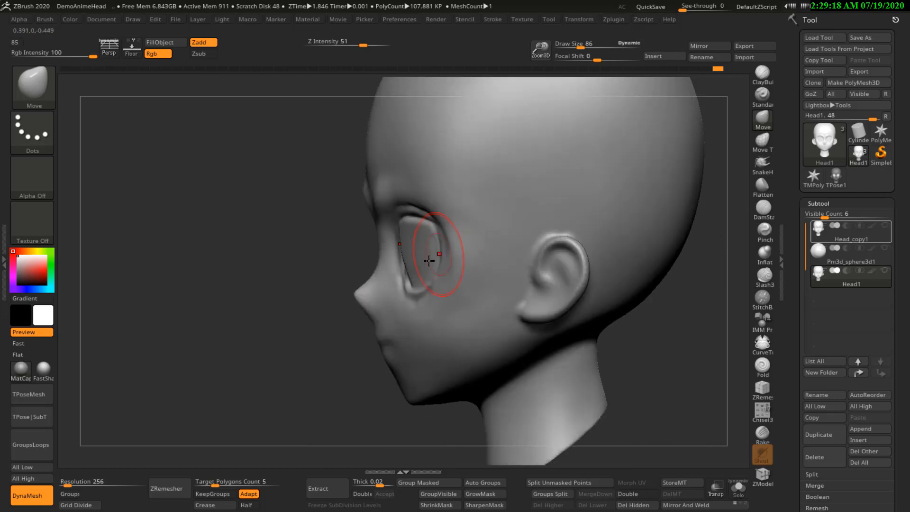
{"action": "left_click_drag", "start_coordinate": [436, 255], "coordinate": [424, 256]}
Step: Adjust the curvature of the upper eyelids and eye rims from side and three-quarter angles with the Move brush
{"action": "right_click_drag", "start_coordinate": [424, 257], "coordinate": [419, 256]}
{"action": "key", "text": "s"}
{"action": "left_click_drag", "start_coordinate": [428, 256], "coordinate": [412, 234]}
{"action": "right_click_drag", "start_coordinate": [412, 235], "coordinate": [462, 234]}
{"action": "right_click_drag", "start_coordinate": [381, 249], "coordinate": [336, 244]}
{"action": "left_click_drag", "start_coordinate": [391, 223], "coordinate": [388, 222]}
{"action": "right_click_drag", "start_coordinate": [388, 223], "coordinate": [460, 229]}
Step: Reposition the outer ends of the upper eyelid creases using the Move brush at draw size 62
{"action": "key", "text": "s"}
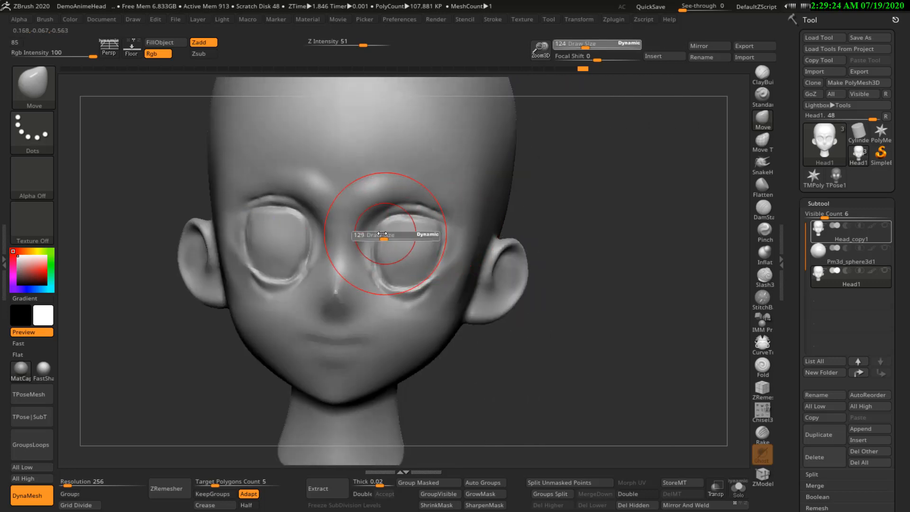
{"action": "left_click_drag", "start_coordinate": [384, 231], "coordinate": [377, 231]}
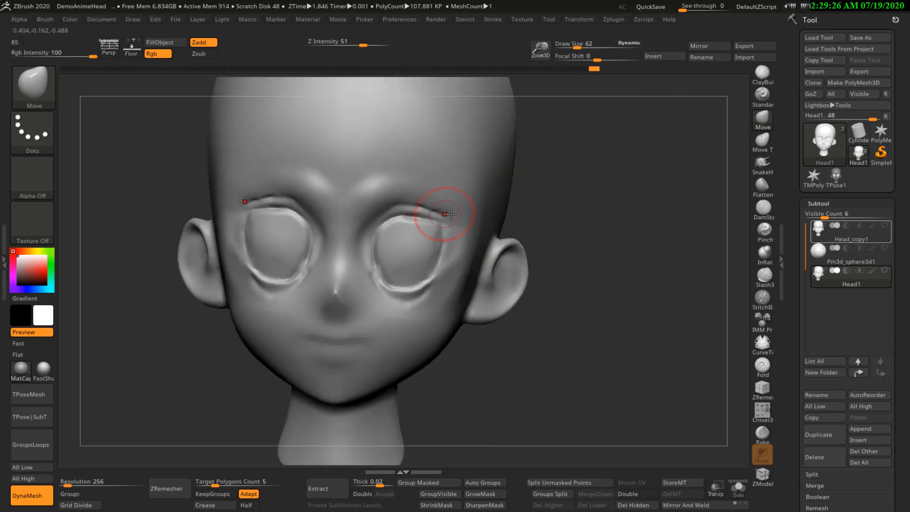
{"action": "right_click_drag", "start_coordinate": [436, 215], "coordinate": [388, 203]}
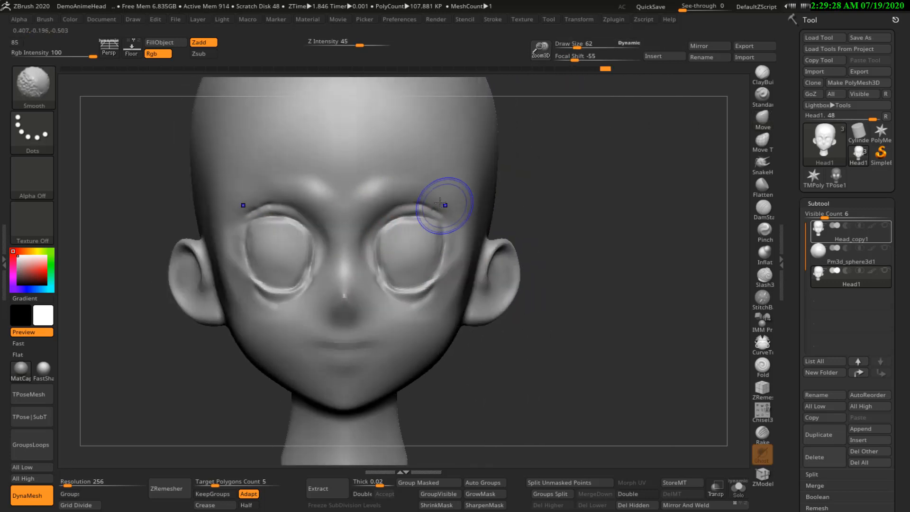
Step: Reshape the depth of the eye surfaces and inner rims from the side with the Move brush at draw sizes 81 and 77
{"action": "mouse_move", "coordinate": [445, 239]}
{"action": "right_mouse_down"}
{"action": "mouse_move", "coordinate": [385, 251]}
{"action": "mouse_move", "coordinate": [429, 302]}
{"action": "right_mouse_up"}
{"action": "right_click_drag", "start_coordinate": [398, 250], "coordinate": [400, 268]}
{"action": "key", "text": "s"}
{"action": "left_click_drag", "start_coordinate": [394, 250], "coordinate": [397, 250]}
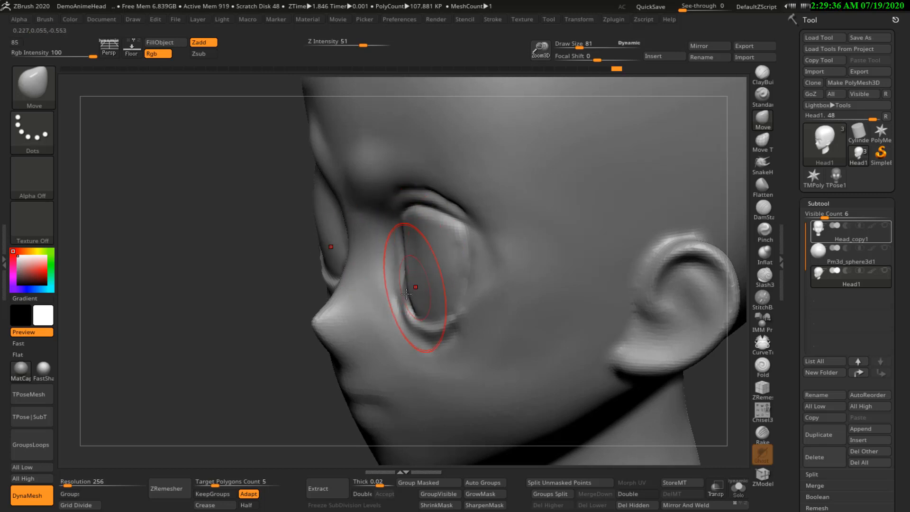
{"action": "mouse_move", "coordinate": [411, 262]}
{"action": "right_mouse_down"}
{"action": "mouse_move", "coordinate": [415, 246]}
{"action": "mouse_move", "coordinate": [430, 248]}
{"action": "right_mouse_up"}
{"action": "key", "text": "s"}
{"action": "left_click_drag", "start_coordinate": [414, 251], "coordinate": [411, 251]}
{"action": "right_click_drag", "start_coordinate": [388, 249], "coordinate": [394, 232]}
{"action": "left_click_drag", "start_coordinate": [401, 244], "coordinate": [397, 241]}
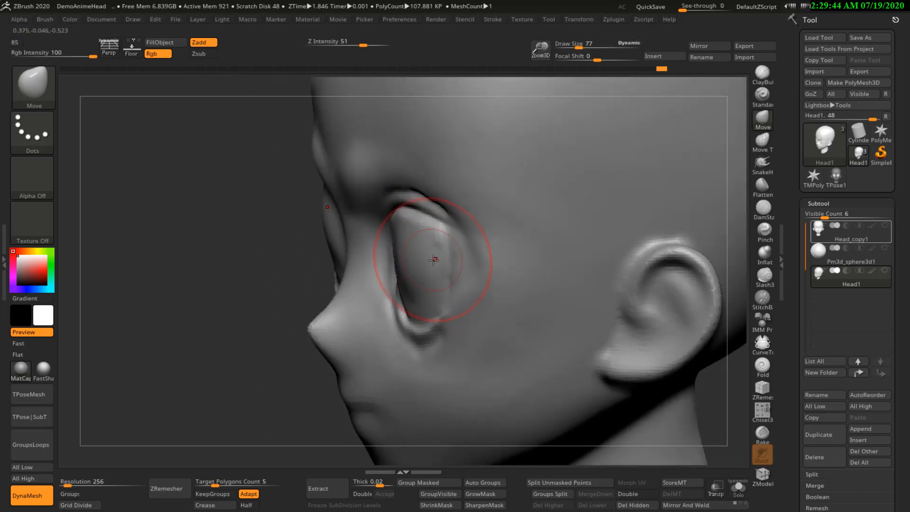
Step: Refine the profile of the eyes and lower eyelids in side view using the Move brush at draw size 109
{"action": "mouse_move", "coordinate": [433, 259]}
{"action": "right_mouse_down", "text": "shift"}
{"action": "mouse_move", "coordinate": [458, 262]}
{"action": "mouse_move", "coordinate": [386, 248]}
{"action": "mouse_move", "coordinate": [329, 253]}
{"action": "right_mouse_up", "text": "shift"}
{"action": "right_click", "coordinate": [412, 271], "text": "ctrl"}
{"action": "key", "text": "ctrl+shift+z"}
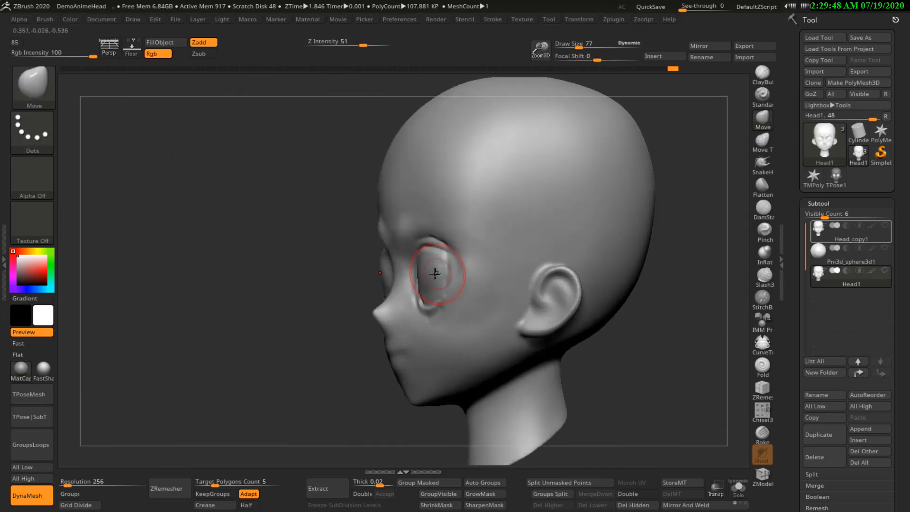
{"action": "right_click_drag", "start_coordinate": [463, 275], "coordinate": [445, 272], "text": "shift"}
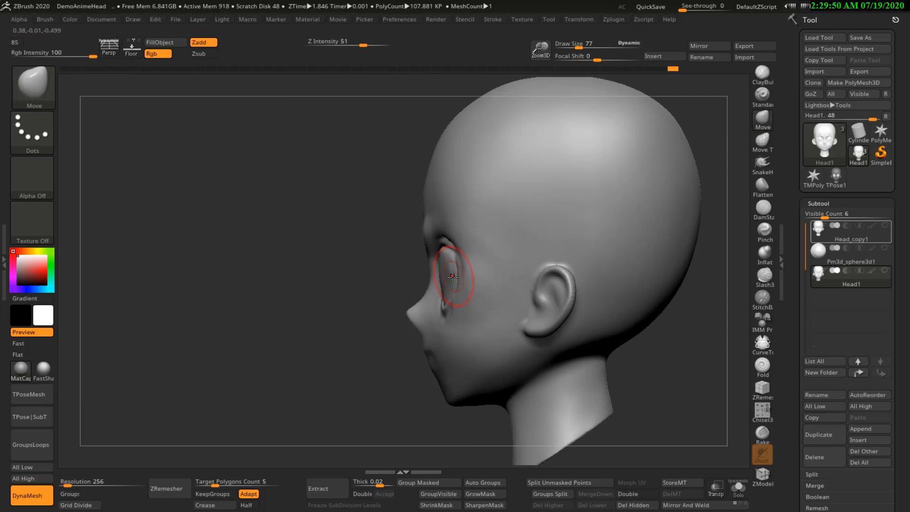
{"action": "key", "text": "s"}
{"action": "left_click_drag", "start_coordinate": [456, 279], "coordinate": [460, 280]}
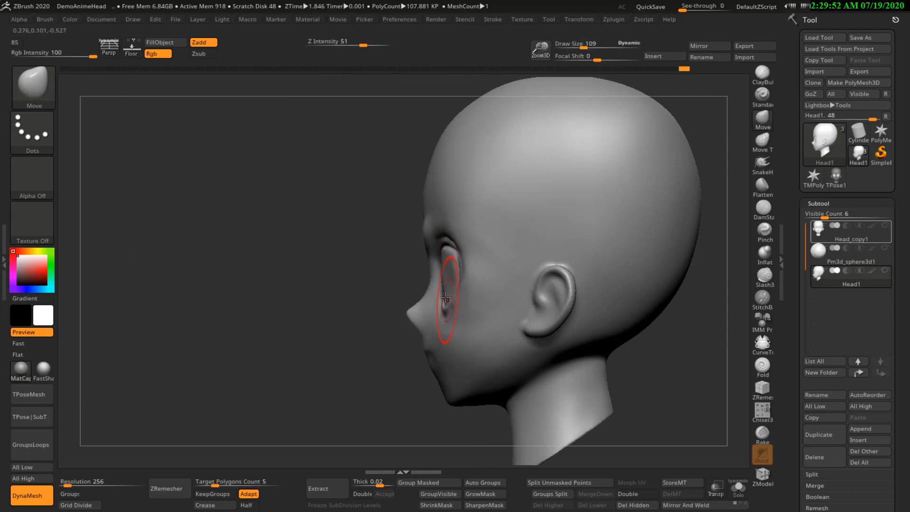
{"action": "right_click_drag", "start_coordinate": [453, 288], "coordinate": [508, 263], "text": "shift"}
{"action": "right_click_drag", "start_coordinate": [558, 244], "coordinate": [494, 284], "text": "ctrl"}
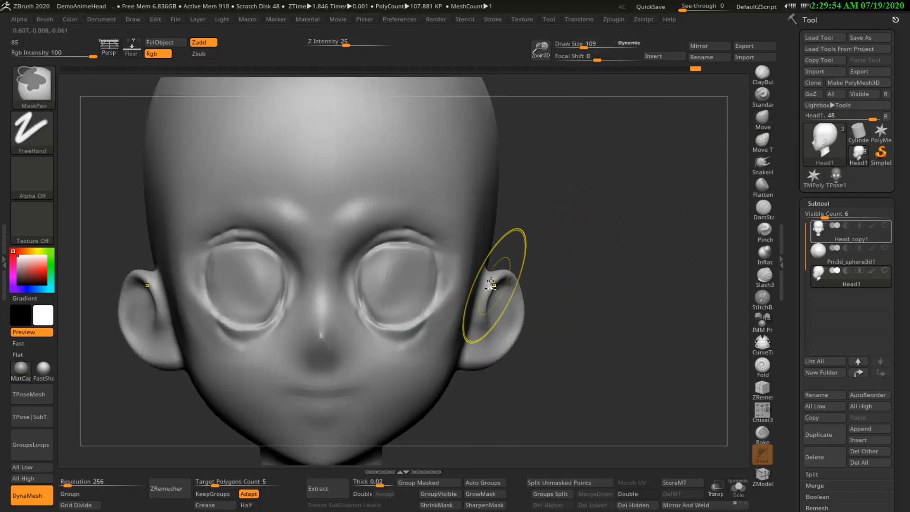
Step: Flatten the area beside the eyes at draw size 81 and smooth the eye surfaces and their rims
{"action": "left_click", "coordinate": [754, 189]}
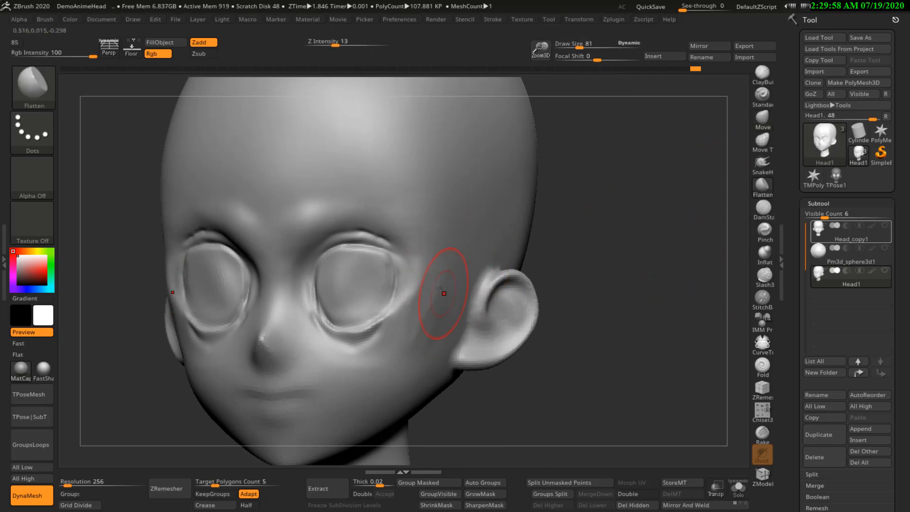
{"action": "right_click_drag", "start_coordinate": [416, 329], "coordinate": [417, 322], "text": "shift"}
{"action": "mouse_move", "coordinate": [416, 321]}
{"action": "left_mouse_down", "text": "shift"}
{"action": "mouse_move", "coordinate": [365, 345]}
{"action": "mouse_move", "coordinate": [332, 307]}
{"action": "left_mouse_up", "text": "shift"}
{"action": "mouse_move", "coordinate": [338, 249]}
{"action": "left_mouse_down", "text": "shift"}
{"action": "mouse_move", "coordinate": [353, 257]}
{"action": "mouse_move", "coordinate": [362, 294]}
{"action": "left_mouse_up", "text": "shift"}
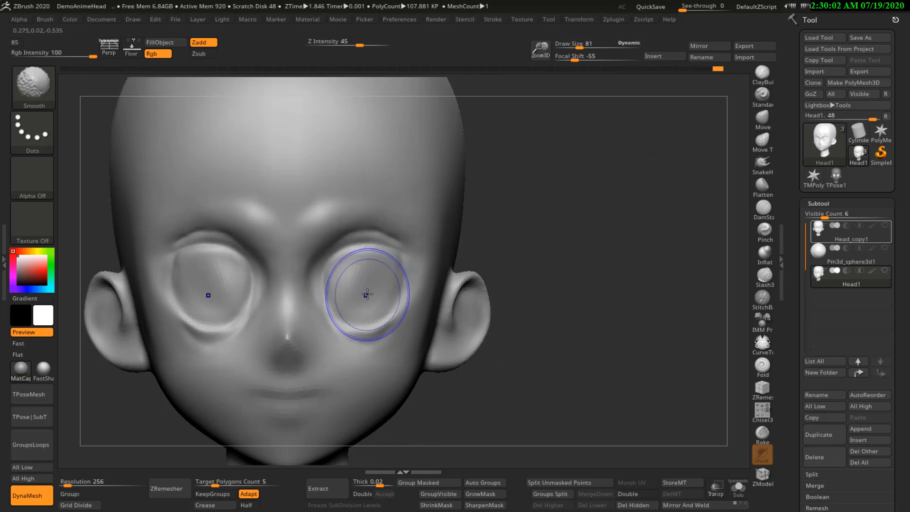
Step: Recarve sharp outlines around both eyes with the DamStandard brush at draw size 15
{"action": "left_click", "coordinate": [763, 209]}
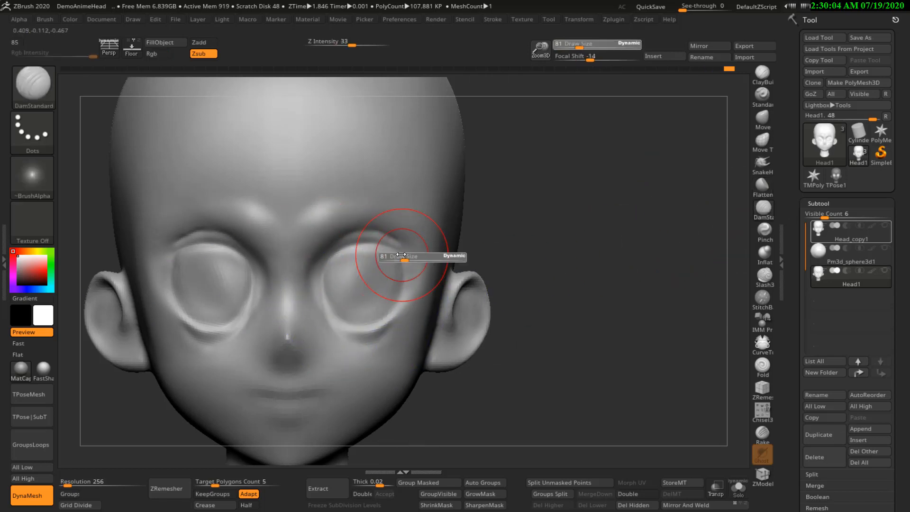
{"action": "scroll", "coordinate": [376, 246], "scroll_direction": "up", "scroll_amount": 3}
{"action": "type", "text": "s15"}
{"action": "key", "text": "Return"}
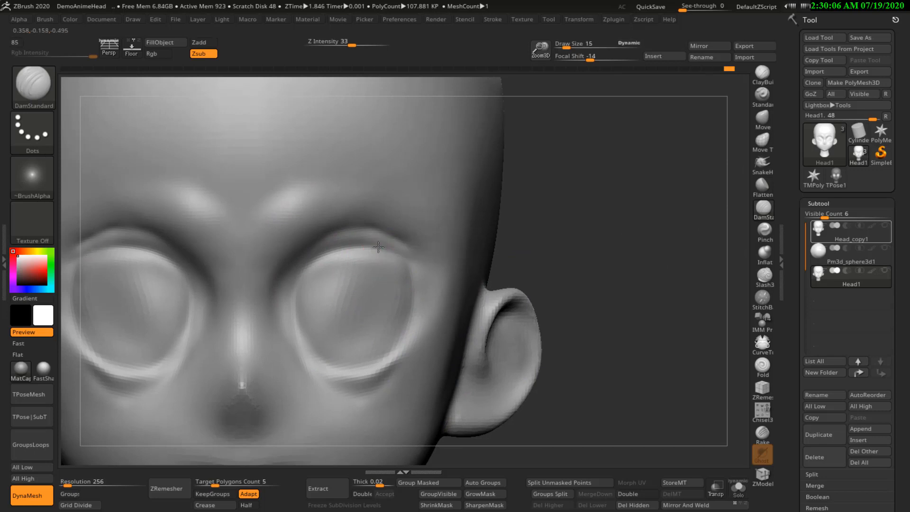
{"action": "left_click_drag", "start_coordinate": [369, 248], "coordinate": [343, 254]}
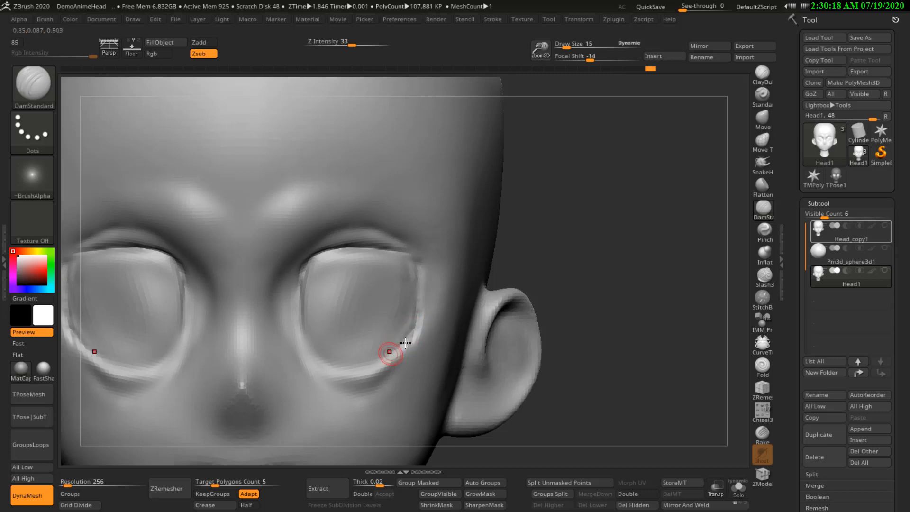
{"action": "left_click_drag", "start_coordinate": [305, 336], "coordinate": [337, 365]}
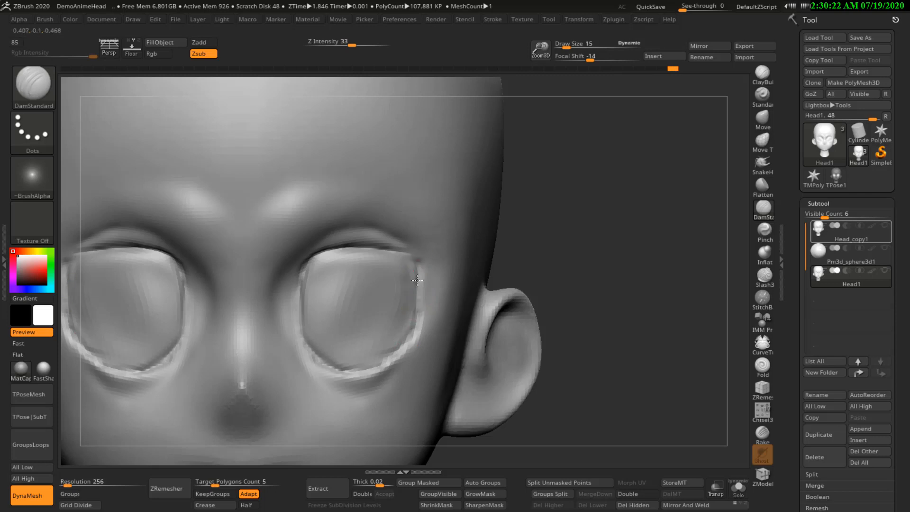
{"action": "right_click_drag", "start_coordinate": [419, 252], "coordinate": [402, 235]}
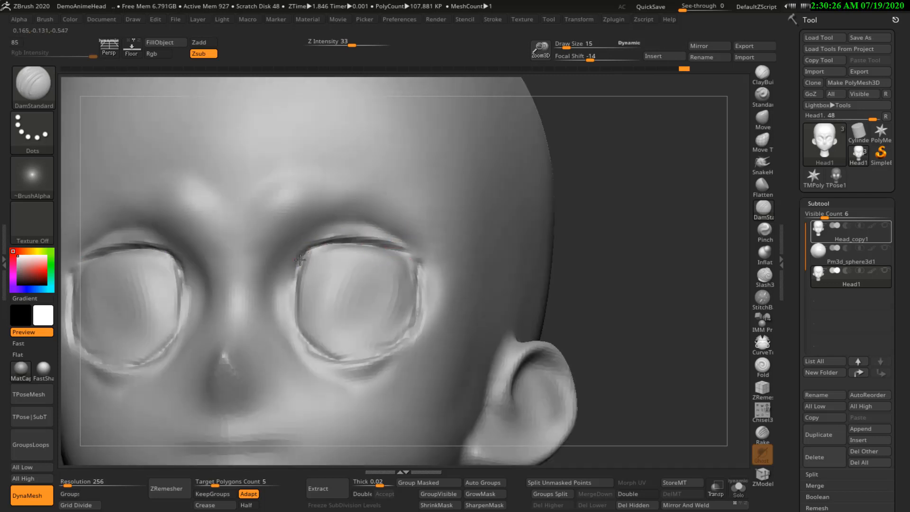
{"action": "left_click_drag", "start_coordinate": [300, 259], "coordinate": [330, 237]}
{"action": "left_click_drag", "start_coordinate": [399, 241], "coordinate": [415, 258]}
Step: Deepen the crease above the upper eyelids using the DamStandard brush at draw size 39
{"action": "right_click_drag", "start_coordinate": [417, 258], "coordinate": [441, 266]}
{"action": "right_click_drag", "start_coordinate": [369, 232], "coordinate": [347, 233]}
{"action": "key", "text": "bracketright"}
{"action": "key", "text": "bracketright"}
{"action": "key", "text": "bracketright"}
{"action": "left_click_drag", "start_coordinate": [350, 224], "coordinate": [316, 243]}
{"action": "key", "text": "ctrl+z"}
{"action": "key", "text": "ctrl+z"}
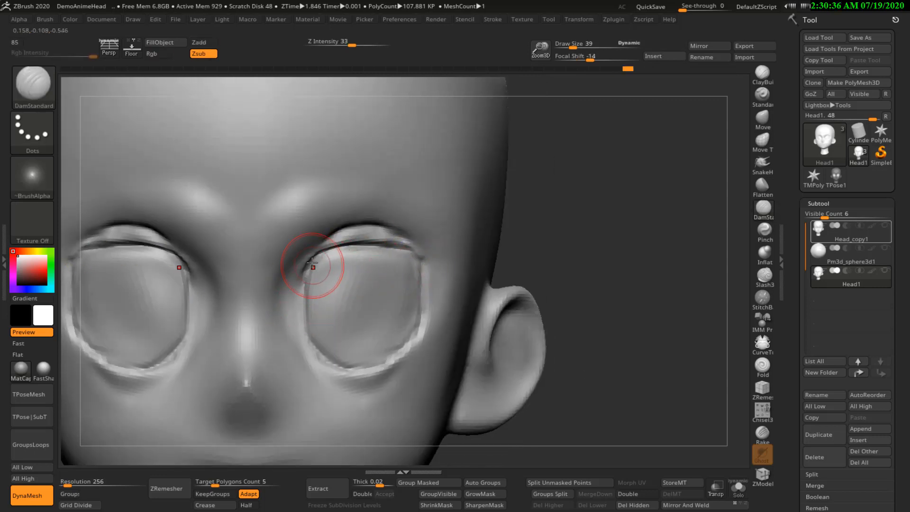
{"action": "key", "text": "ctrl+shift+z"}
Step: Smooth the eye surfaces and the inner eye corners beside the nose
{"action": "mouse_move", "coordinate": [471, 276]}
{"action": "left_mouse_down"}
{"action": "mouse_move", "coordinate": [504, 282]}
{"action": "mouse_move", "coordinate": [462, 276]}
{"action": "left_mouse_up"}
{"action": "left_click_drag", "start_coordinate": [367, 258], "coordinate": [350, 262], "text": "shift"}
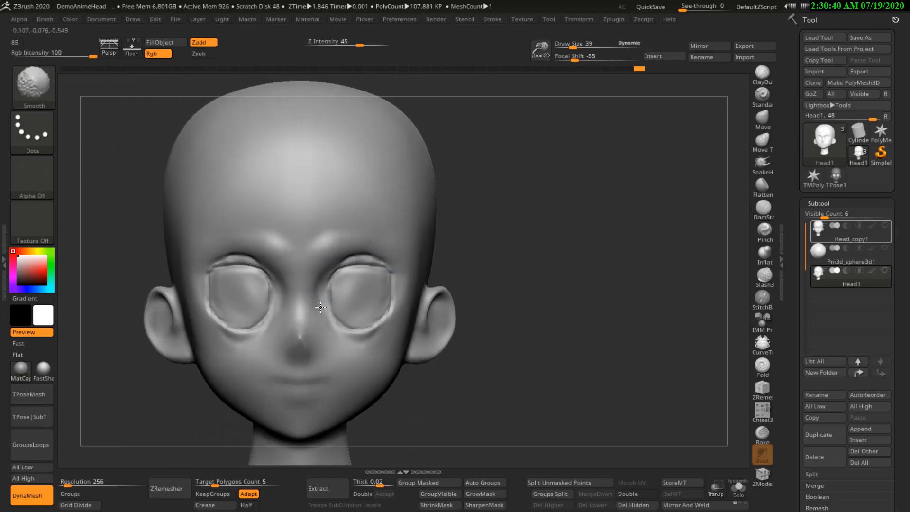
{"action": "mouse_move", "coordinate": [320, 307]}
{"action": "left_mouse_down", "text": "shift"}
{"action": "mouse_move", "coordinate": [340, 326]}
{"action": "mouse_move", "coordinate": [345, 297]}
{"action": "left_mouse_up", "text": "shift"}
Step: Mask the surfaces inside both eye outlines and invert the mask so only the eyes stay editable
{"action": "right_click_drag", "start_coordinate": [357, 287], "coordinate": [355, 320], "text": "ctrl"}
{"action": "mouse_move", "coordinate": [357, 304]}
{"action": "left_mouse_down", "text": "ctrl"}
{"action": "mouse_move", "coordinate": [370, 290]}
{"action": "mouse_move", "coordinate": [353, 285]}
{"action": "mouse_move", "coordinate": [352, 271]}
{"action": "mouse_move", "coordinate": [389, 286]}
{"action": "mouse_move", "coordinate": [386, 308]}
{"action": "mouse_move", "coordinate": [334, 334]}
{"action": "mouse_move", "coordinate": [337, 310]}
{"action": "left_mouse_up", "text": "ctrl"}
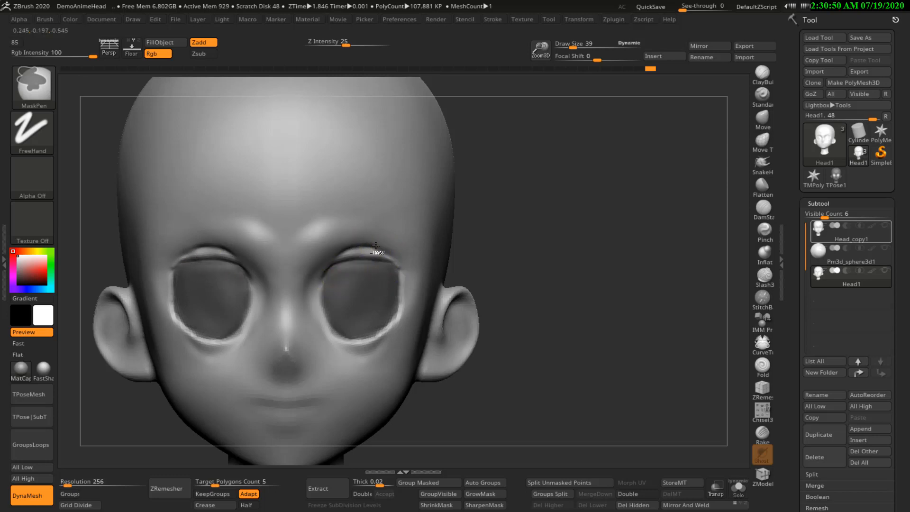
{"action": "left_click", "coordinate": [621, 231], "text": "ctrl"}
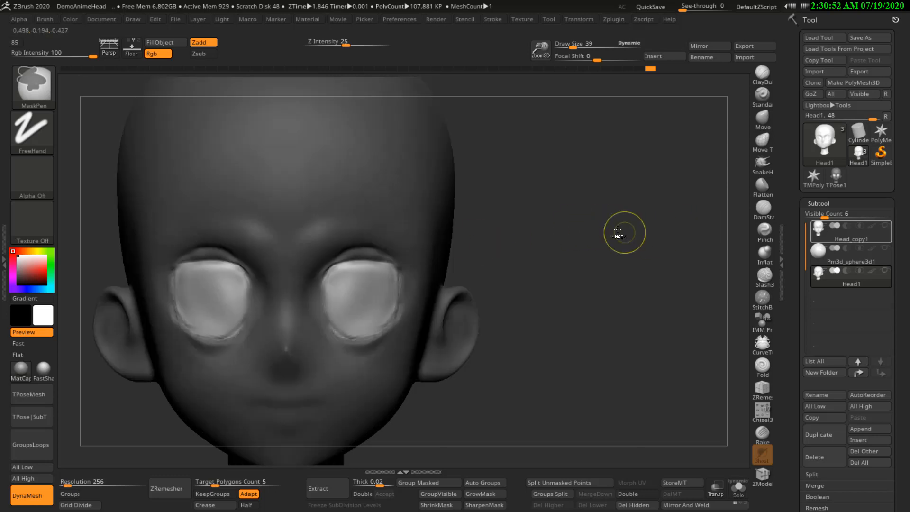
Step: Push the unmasked eye surfaces back into the head from the side with the Move brush at draw size 243
{"action": "right_click_drag", "start_coordinate": [619, 230], "coordinate": [351, 239]}
{"action": "left_click", "coordinate": [758, 124]}
{"action": "right_click_drag", "start_coordinate": [334, 282], "coordinate": [358, 292]}
{"action": "key", "text": "s"}
{"action": "left_click_drag", "start_coordinate": [355, 294], "coordinate": [394, 288]}
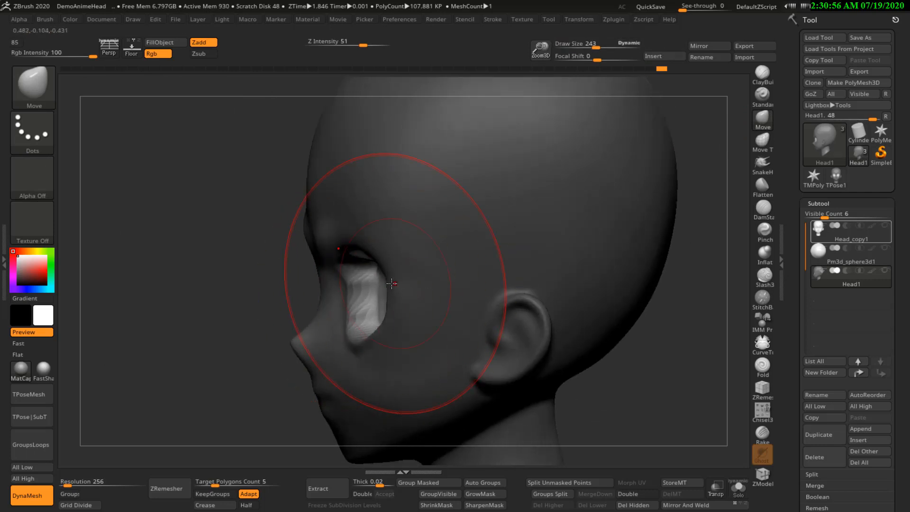
{"action": "right_click_drag", "start_coordinate": [391, 283], "coordinate": [432, 268]}
{"action": "key", "text": "s"}
{"action": "mouse_move", "coordinate": [372, 286]}
{"action": "left_mouse_down"}
{"action": "mouse_move", "coordinate": [346, 263]}
{"action": "mouse_move", "coordinate": [313, 299]}
{"action": "mouse_move", "coordinate": [337, 291]}
{"action": "mouse_move", "coordinate": [377, 304]}
{"action": "mouse_move", "coordinate": [326, 334]}
{"action": "mouse_move", "coordinate": [365, 329]}
{"action": "left_mouse_up"}
Step: Even out the recessed eye surfaces with the Move brush at draw size 163, smoothing the sockets and clearing the mask
{"action": "key", "text": "s"}
{"action": "right_click_drag", "start_coordinate": [350, 291], "coordinate": [342, 290]}
{"action": "key", "text": "s"}
{"action": "left_click_drag", "start_coordinate": [326, 293], "coordinate": [335, 293]}
{"action": "mouse_move", "coordinate": [332, 296]}
{"action": "left_mouse_down", "text": "shift"}
{"action": "mouse_move", "coordinate": [332, 280]}
{"action": "mouse_move", "coordinate": [336, 304]}
{"action": "left_mouse_up", "text": "shift"}
{"action": "left_click_drag", "start_coordinate": [580, 257], "coordinate": [599, 293], "text": "ctrl"}
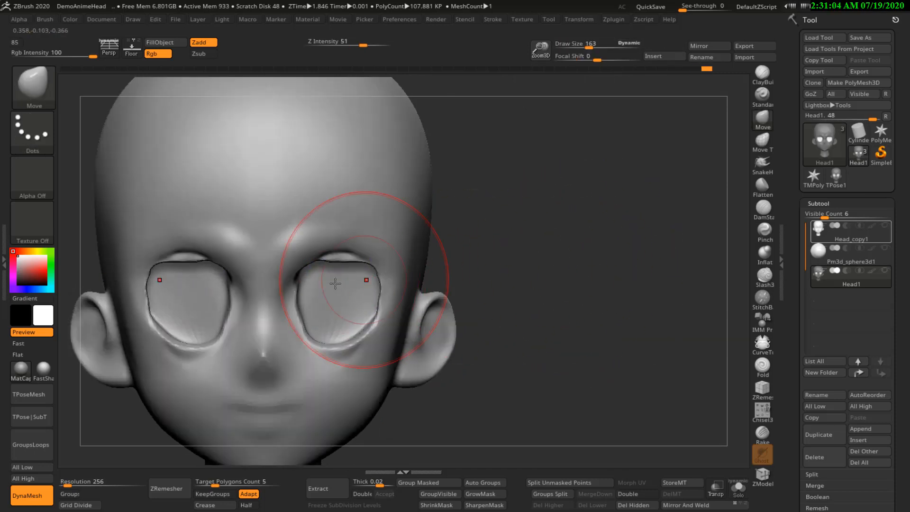
{"action": "right_click_drag", "start_coordinate": [335, 284], "coordinate": [299, 266]}
{"action": "mouse_move", "coordinate": [307, 237]}
{"action": "left_mouse_down", "text": "shift"}
{"action": "mouse_move", "coordinate": [292, 270]}
{"action": "mouse_move", "coordinate": [349, 330]}
{"action": "mouse_move", "coordinate": [312, 267]}
{"action": "left_mouse_up", "text": "shift"}
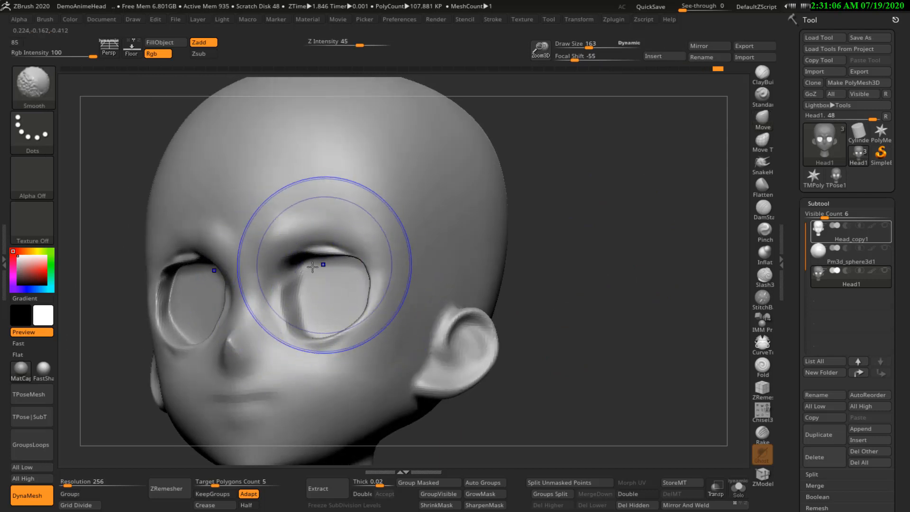
{"action": "right_click_drag", "start_coordinate": [321, 270], "coordinate": [393, 286], "text": "shift"}
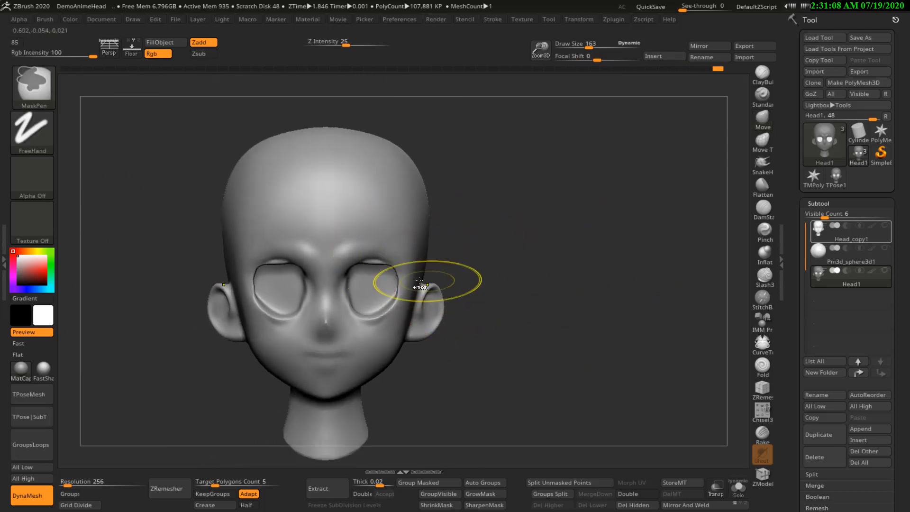
Step: Insert a sphere as a new subtool and scale it down to a small ball
{"action": "left_click", "coordinate": [749, 57]}
{"action": "key", "text": "Escape"}
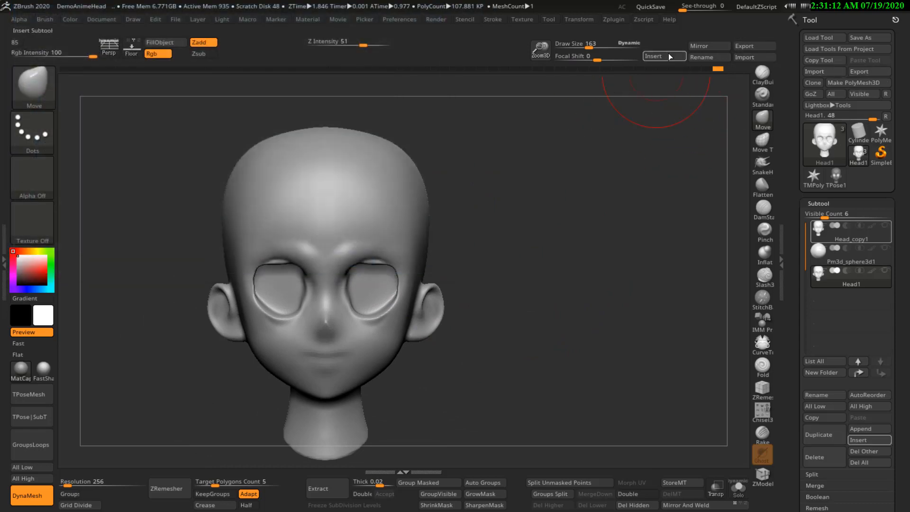
{"action": "left_click", "coordinate": [667, 55]}
{"action": "left_click", "coordinate": [484, 137]}
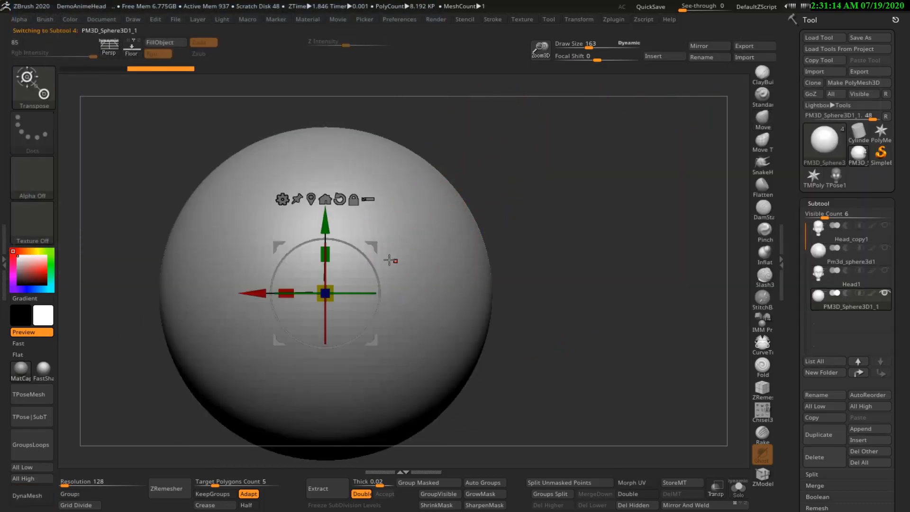
{"action": "left_click_drag", "start_coordinate": [329, 302], "coordinate": [274, 244]}
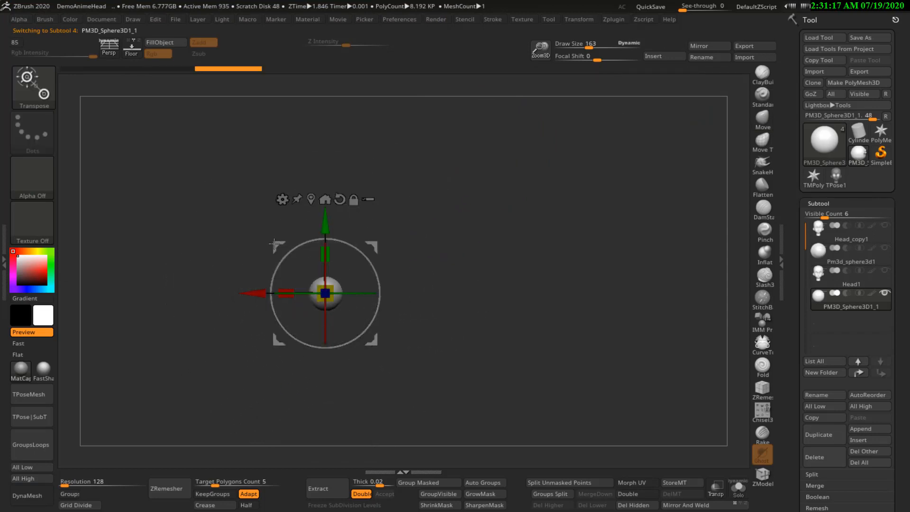
Step: Show the Head1 subtool and move the sphere forward from the head's centre to the face
{"action": "left_click", "coordinate": [883, 270]}
{"action": "left_click_drag", "start_coordinate": [533, 261], "coordinate": [418, 261]}
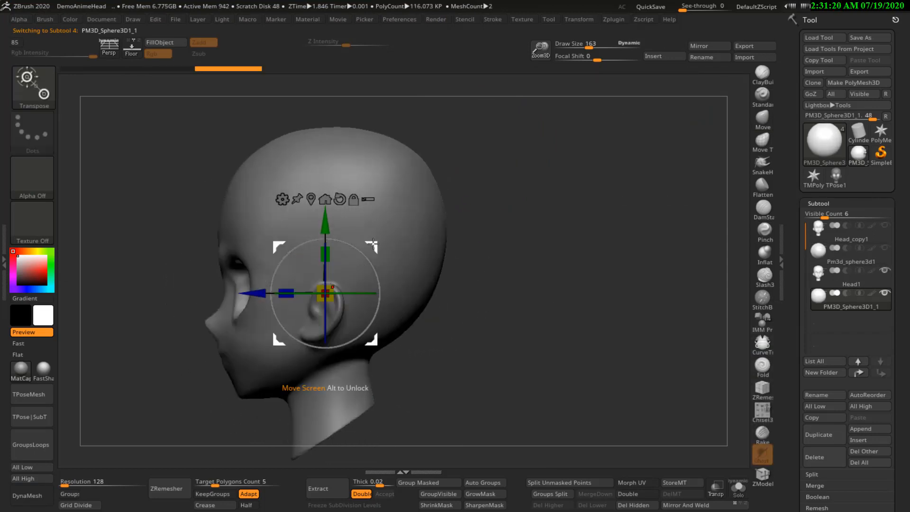
{"action": "left_click_drag", "start_coordinate": [373, 243], "coordinate": [250, 246]}
{"action": "right_click_drag", "start_coordinate": [250, 246], "coordinate": [281, 281], "text": "shift"}
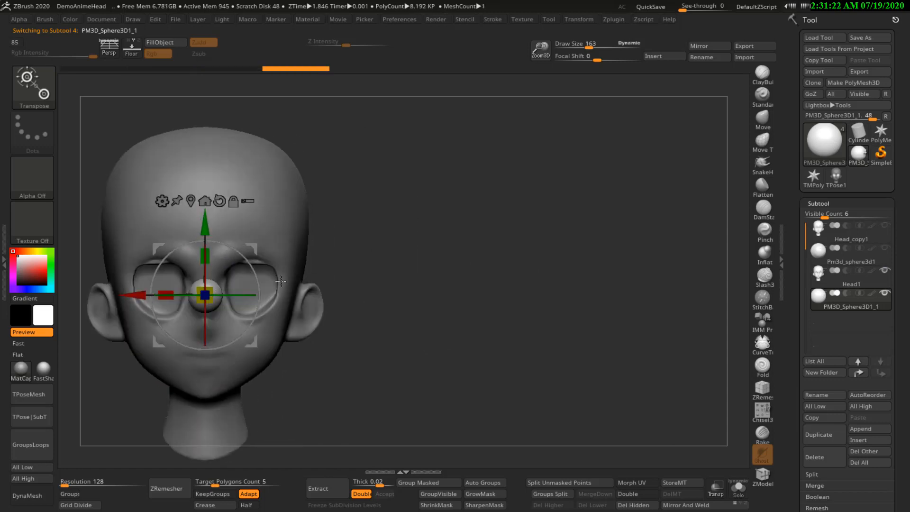
Step: Enlarge the sphere to eyeball size and place it in the eye socket on the character's left side
{"action": "left_click_drag", "start_coordinate": [212, 303], "coordinate": [238, 328]}
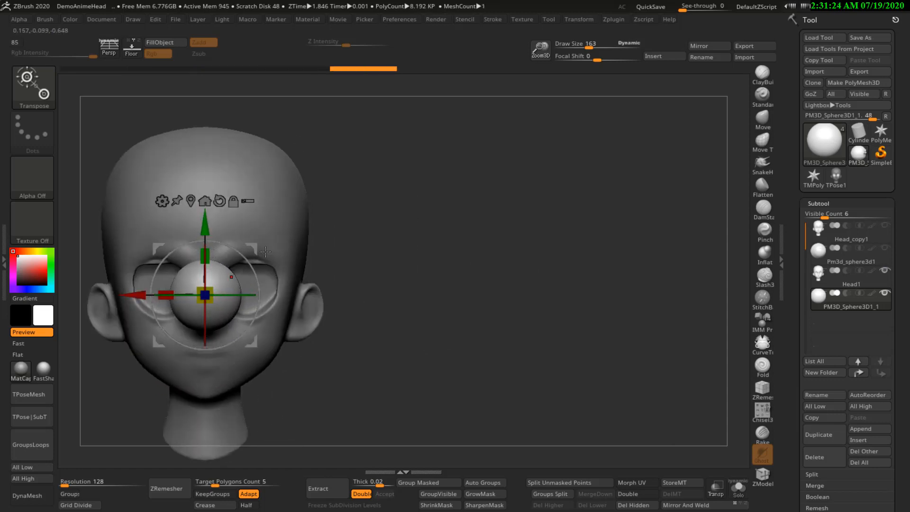
{"action": "left_click_drag", "start_coordinate": [256, 249], "coordinate": [354, 236]}
{"action": "right_click_drag", "start_coordinate": [360, 232], "coordinate": [483, 209], "text": "shift"}
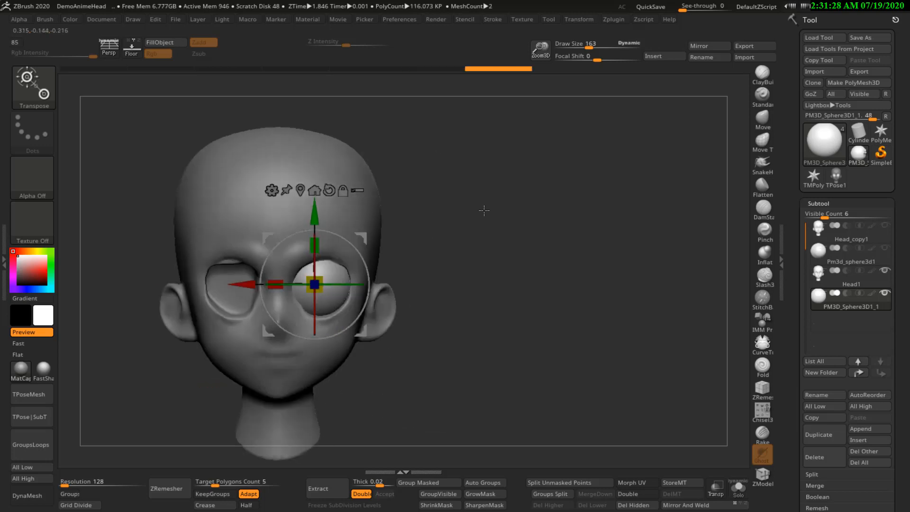
{"action": "right_click_drag", "start_coordinate": [400, 203], "coordinate": [423, 263], "text": "ctrl"}
{"action": "left_click_drag", "start_coordinate": [362, 239], "coordinate": [369, 246]}
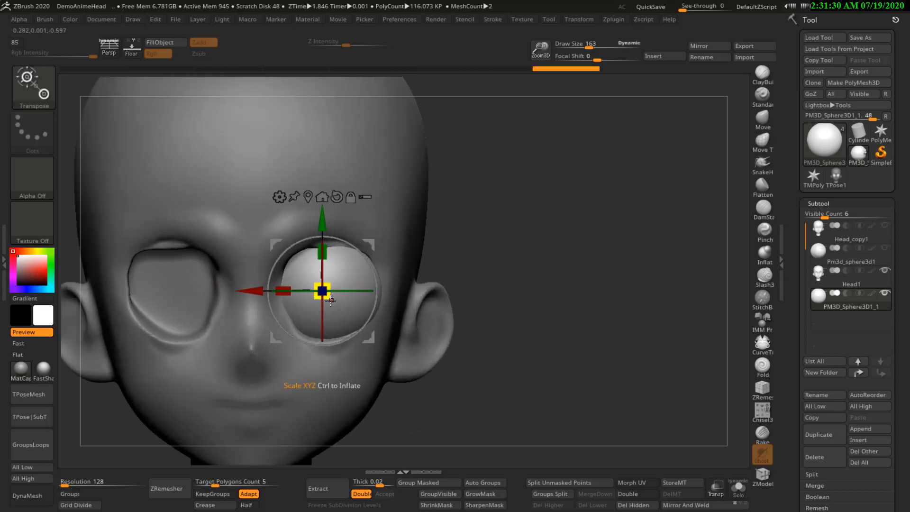
{"action": "left_click_drag", "start_coordinate": [327, 298], "coordinate": [317, 298]}
Step: Fine-tune the eyeball's scale, height and depth from the front and side so it fills the socket
{"action": "right_click_drag", "start_coordinate": [370, 280], "coordinate": [370, 261]}
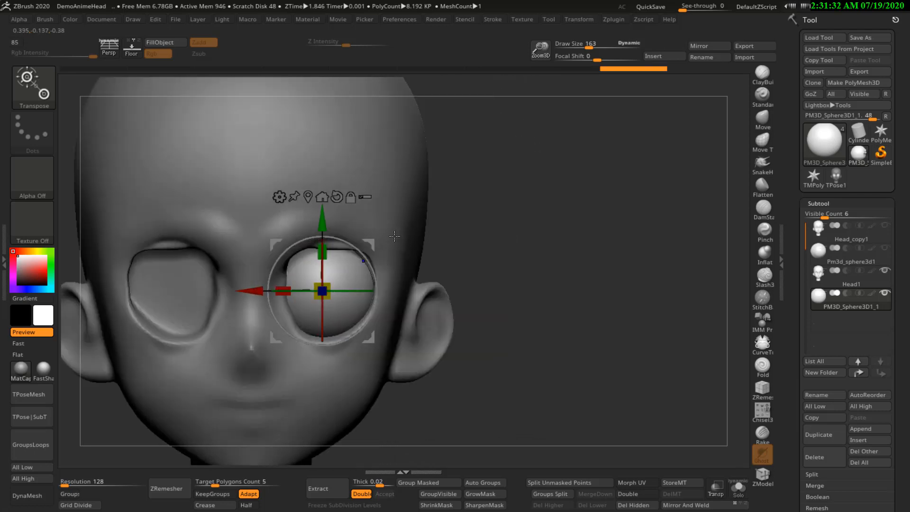
{"action": "left_click_drag", "start_coordinate": [374, 243], "coordinate": [375, 248]}
{"action": "left_click_drag", "start_coordinate": [335, 297], "coordinate": [340, 302]}
{"action": "right_click_drag", "start_coordinate": [365, 272], "coordinate": [355, 265], "text": "shift"}
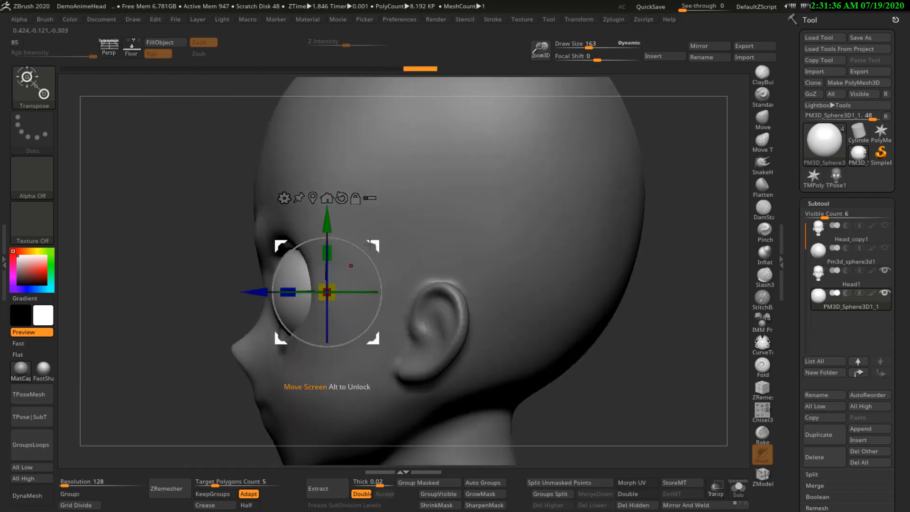
{"action": "left_click_drag", "start_coordinate": [375, 242], "coordinate": [374, 240]}
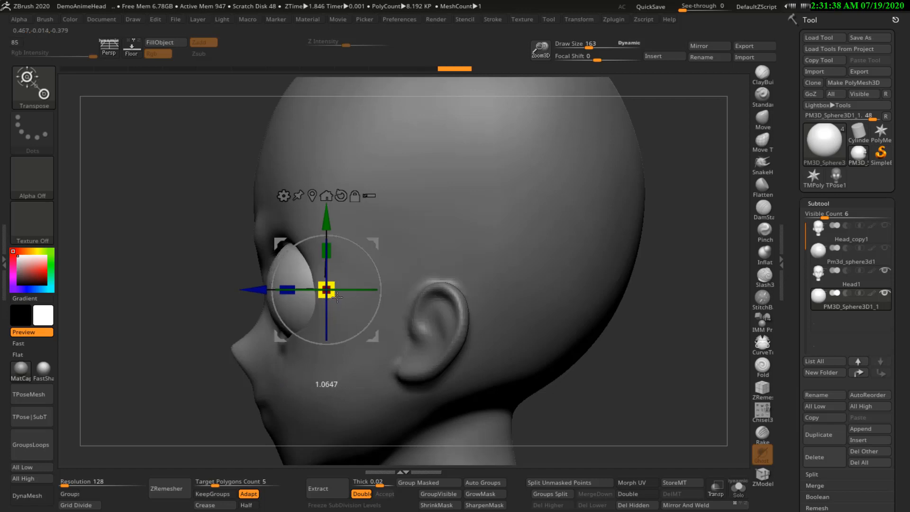
{"action": "left_click_drag", "start_coordinate": [336, 297], "coordinate": [337, 297]}
{"action": "right_click_drag", "start_coordinate": [408, 266], "coordinate": [503, 232], "text": "shift"}
{"action": "left_click_drag", "start_coordinate": [386, 244], "coordinate": [385, 241]}
Step: Select the head and pull the outer eyelid edges against the eyeball with the Move brush at draw size 243
{"action": "key", "text": "q"}
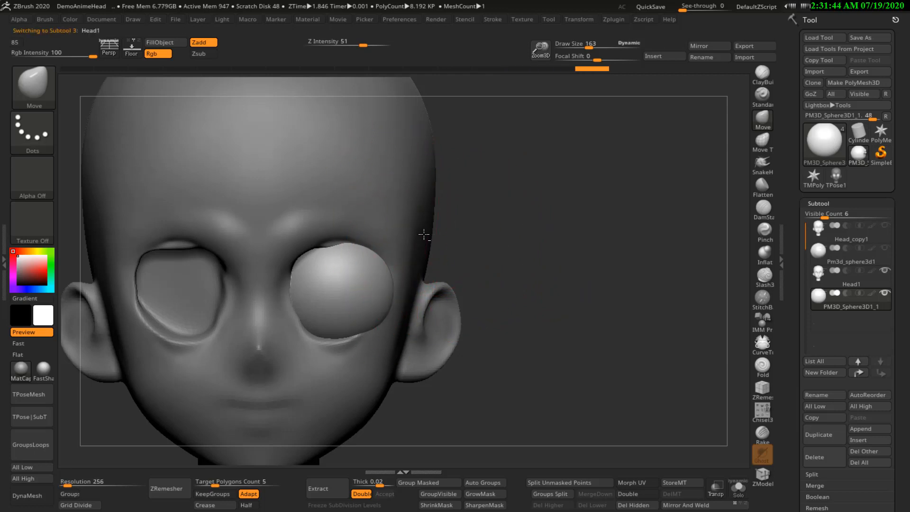
{"action": "key", "text": "bracketright"}
{"action": "key", "text": "bracketright"}
{"action": "key", "text": "bracketright"}
{"action": "key", "text": "bracketright"}
{"action": "mouse_move", "coordinate": [377, 295]}
{"action": "left_mouse_down"}
{"action": "mouse_move", "coordinate": [387, 297]}
{"action": "mouse_move", "coordinate": [399, 275]}
{"action": "left_mouse_up"}
{"action": "right_click_drag", "start_coordinate": [400, 276], "coordinate": [358, 278]}
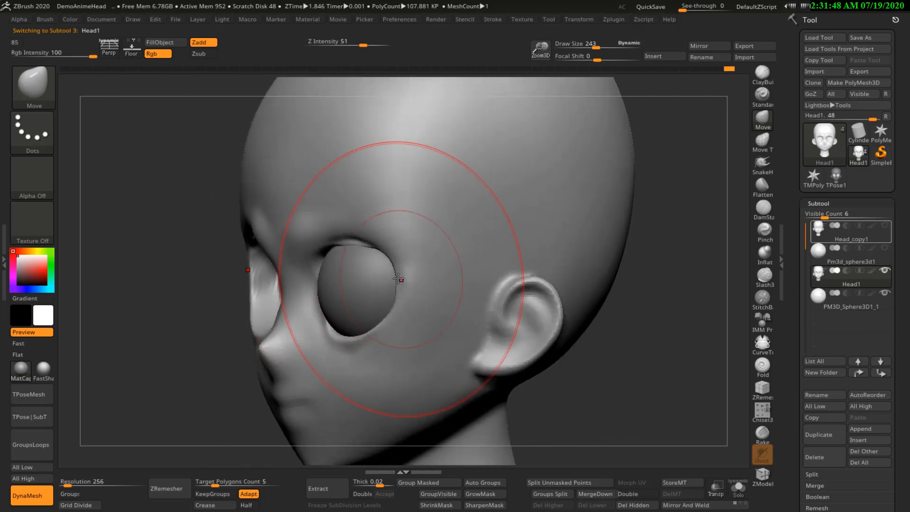
{"action": "left_click_drag", "start_coordinate": [399, 278], "coordinate": [401, 277]}
{"action": "right_click_drag", "start_coordinate": [400, 277], "coordinate": [394, 300], "text": "ctrl"}
{"action": "right_click_drag", "start_coordinate": [279, 333], "coordinate": [358, 274], "text": "alt"}
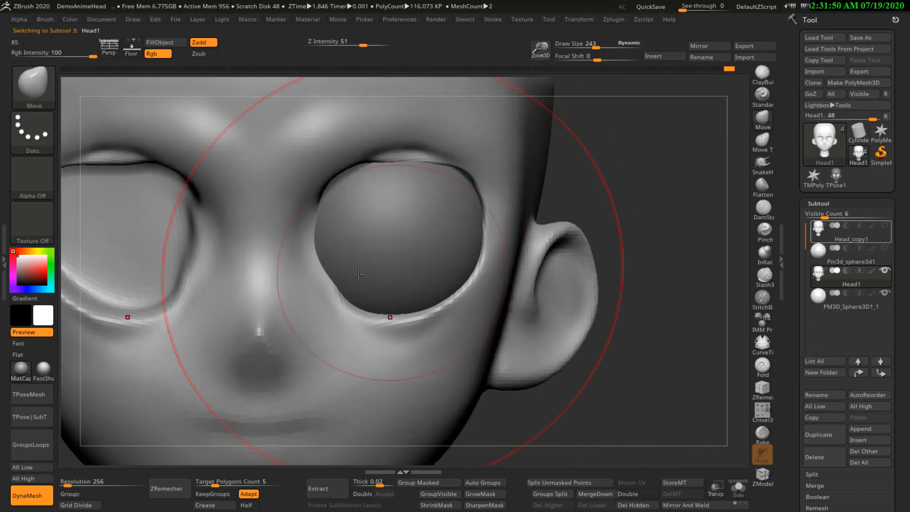
Step: Fit the inner part of the upper eyelid to the eyeball with the Move brush at draw size 90
{"action": "key", "text": "s"}
{"action": "mouse_move", "coordinate": [333, 274]}
{"action": "left_mouse_down"}
{"action": "mouse_move", "coordinate": [309, 267]}
{"action": "mouse_move", "coordinate": [296, 232]}
{"action": "left_mouse_up"}
{"action": "key", "text": "s"}
{"action": "mouse_move", "coordinate": [343, 201]}
{"action": "right_mouse_down"}
{"action": "mouse_move", "coordinate": [299, 186]}
{"action": "mouse_move", "coordinate": [321, 186]}
{"action": "right_mouse_up"}
{"action": "left_click_drag", "start_coordinate": [323, 180], "coordinate": [326, 177]}
{"action": "right_click_drag", "start_coordinate": [332, 181], "coordinate": [409, 192]}
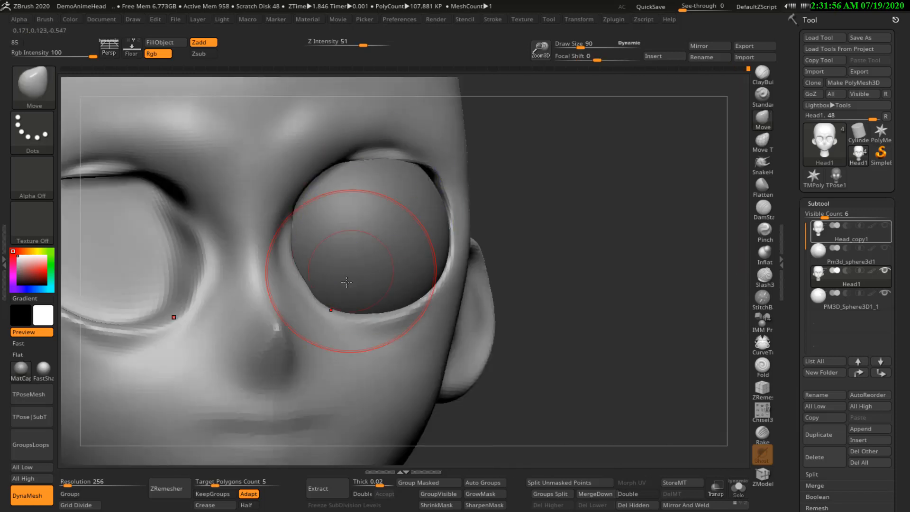
Step: Shape the lower inner eyelid, the inner eye edge and the upper lid around the eyeball with the Move brush
{"action": "right_click_drag", "start_coordinate": [374, 260], "coordinate": [424, 256]}
{"action": "left_click_drag", "start_coordinate": [340, 308], "coordinate": [350, 299]}
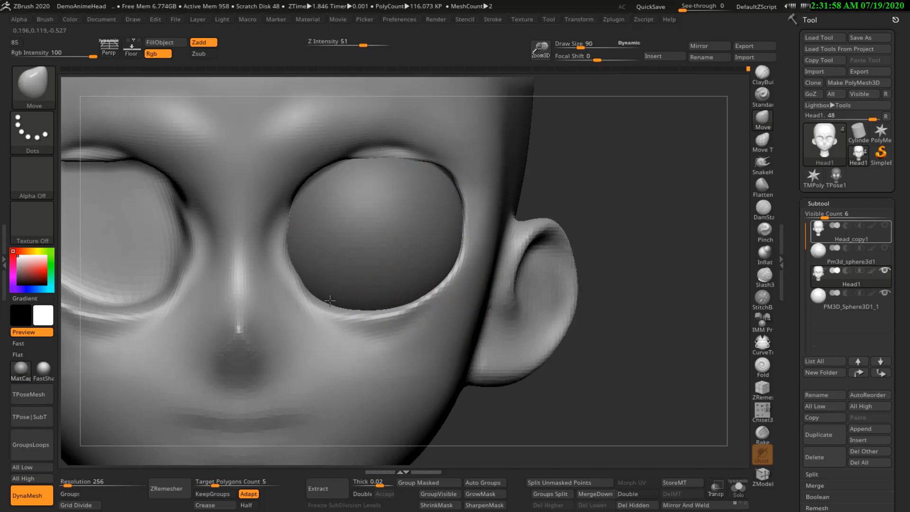
{"action": "right_click_drag", "start_coordinate": [353, 297], "coordinate": [318, 305]}
{"action": "left_click_drag", "start_coordinate": [322, 306], "coordinate": [335, 293]}
{"action": "left_click_drag", "start_coordinate": [302, 241], "coordinate": [308, 237]}
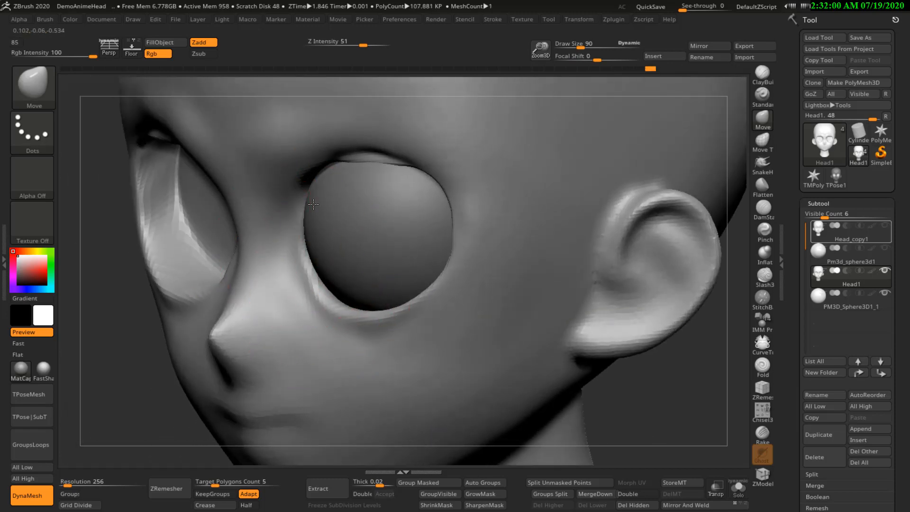
{"action": "right_click_drag", "start_coordinate": [310, 236], "coordinate": [348, 194]}
{"action": "left_click_drag", "start_coordinate": [324, 155], "coordinate": [352, 148]}
Step: Build up the upper eyelid rim with ClayBuildup at draw size 17 and carve the crease above it with DamStandard
{"action": "key", "text": "b"}
{"action": "key", "text": "c"}
{"action": "key", "text": "b"}
{"action": "key", "text": "s"}
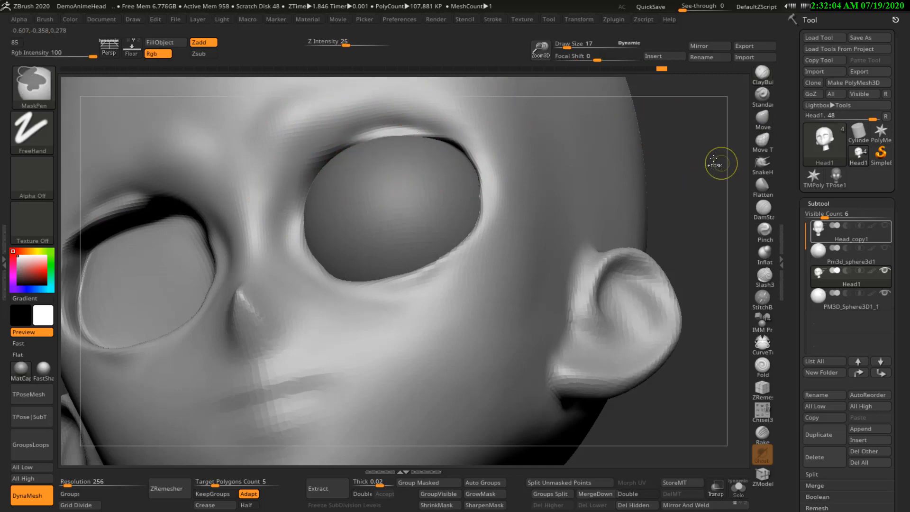
{"action": "key", "text": "ctrl+z"}
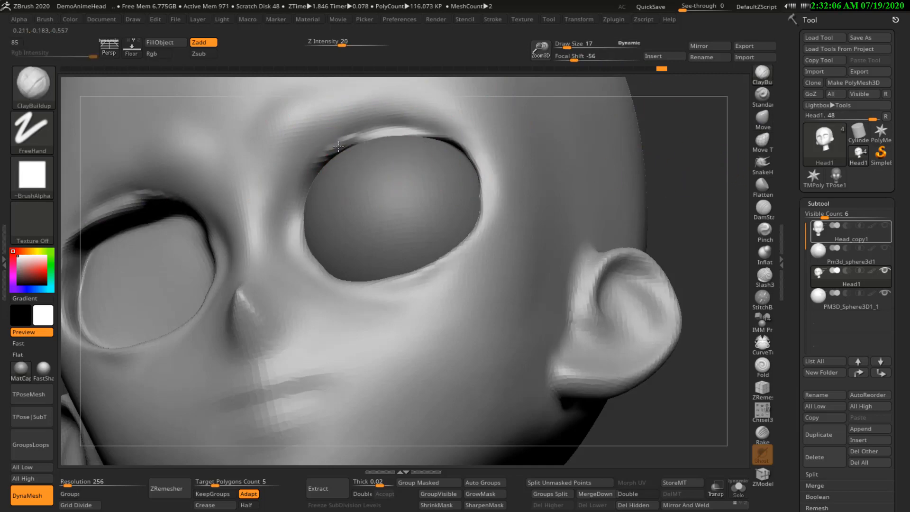
{"action": "right_click_drag", "start_coordinate": [372, 139], "coordinate": [390, 150], "text": "shift"}
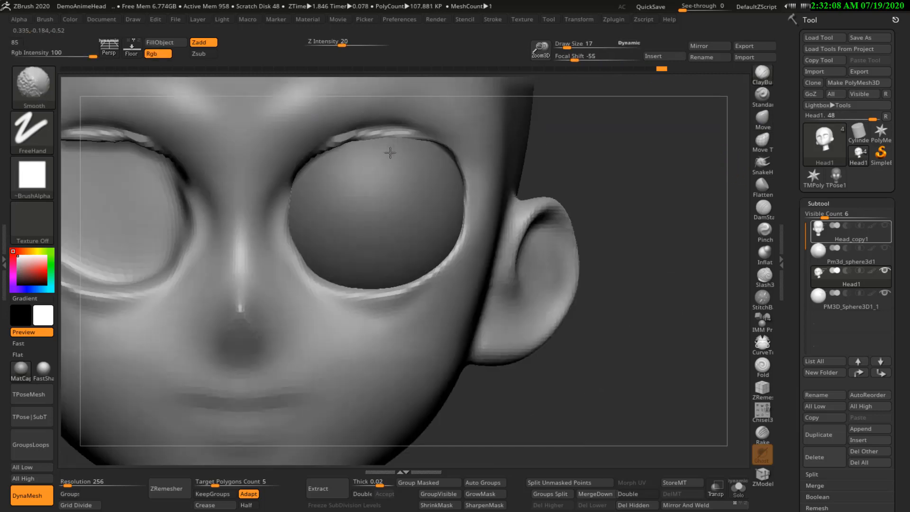
{"action": "left_click_drag", "start_coordinate": [364, 133], "coordinate": [438, 143]}
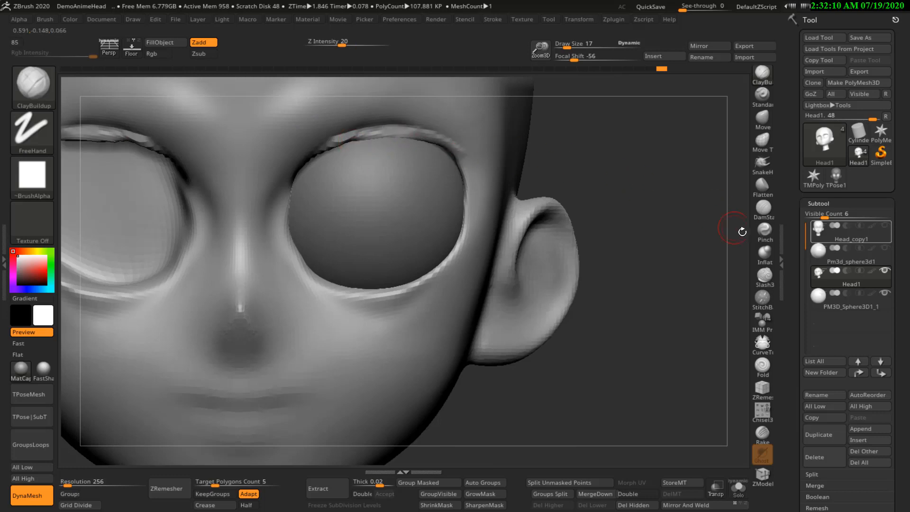
{"action": "left_click", "coordinate": [763, 209]}
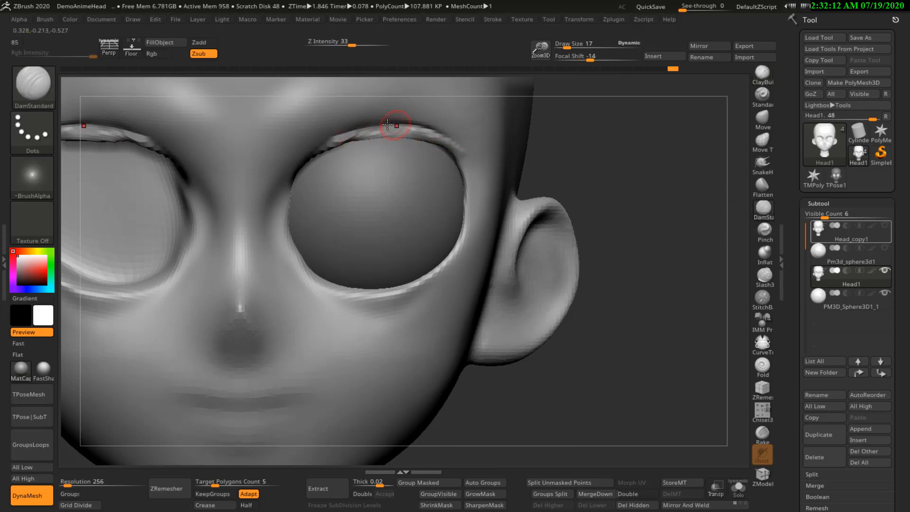
{"action": "key", "text": "f"}
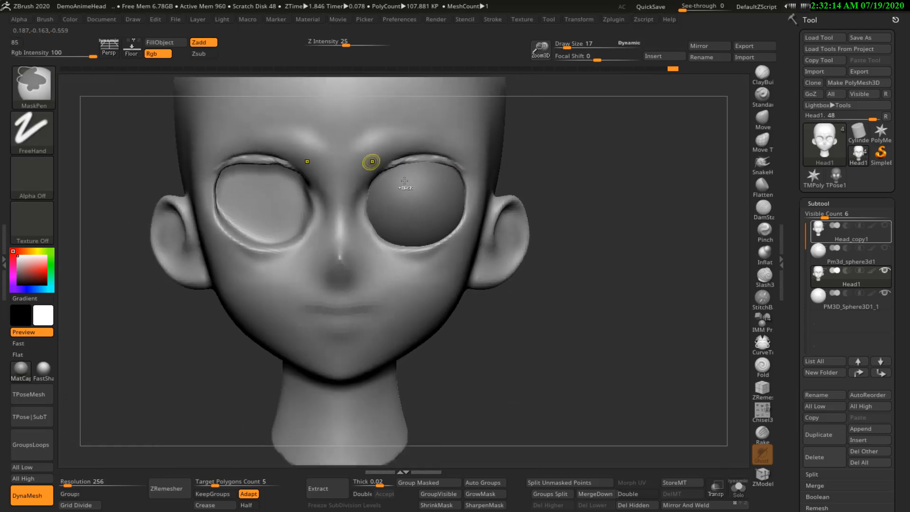
Step: Mirror the eyeball sphere across the X axis, merging both eyeballs into one subtool
{"action": "left_click", "coordinate": [409, 254], "text": "alt"}
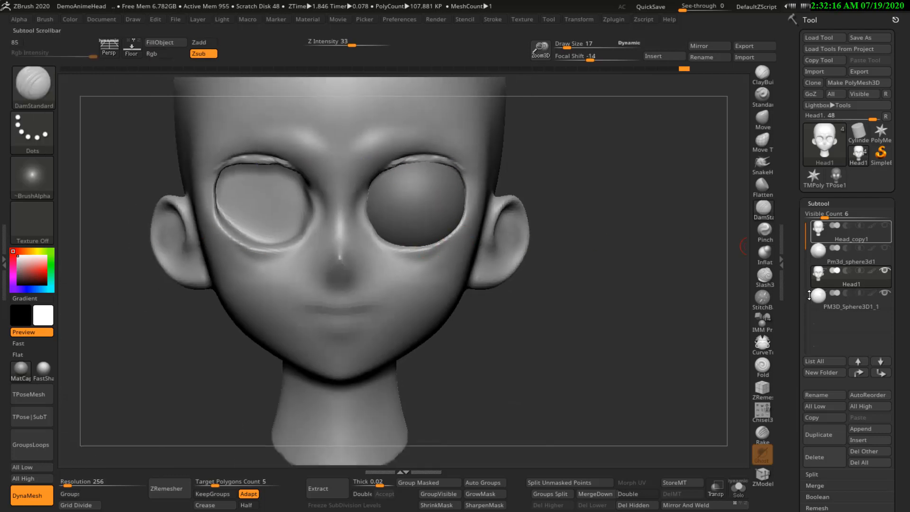
{"action": "left_click", "coordinate": [709, 45]}
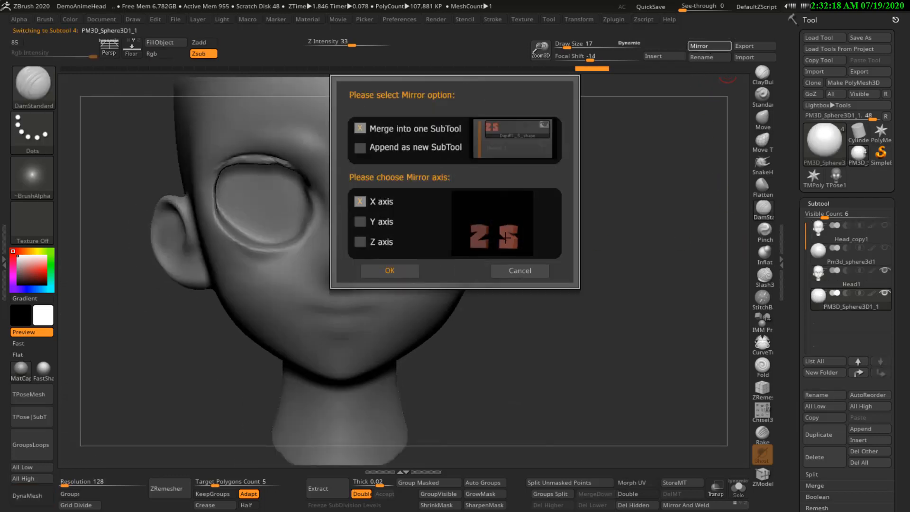
{"action": "left_click", "coordinate": [388, 268]}
Step: Select the head, smooth the upper eyelids and refine the lower eyelid edges with DamStandard at draw size 17
{"action": "left_click", "coordinate": [417, 277], "text": "alt"}
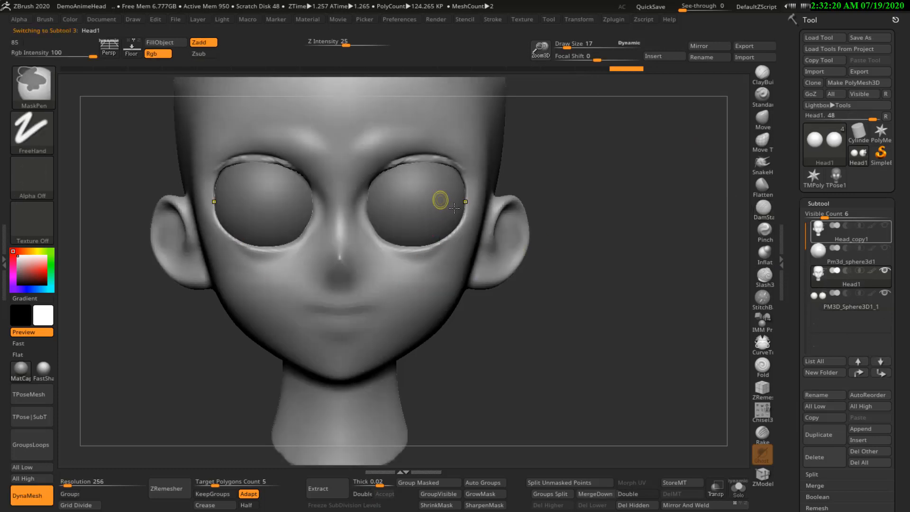
{"action": "right_click_drag", "start_coordinate": [460, 201], "coordinate": [468, 154], "text": "ctrl"}
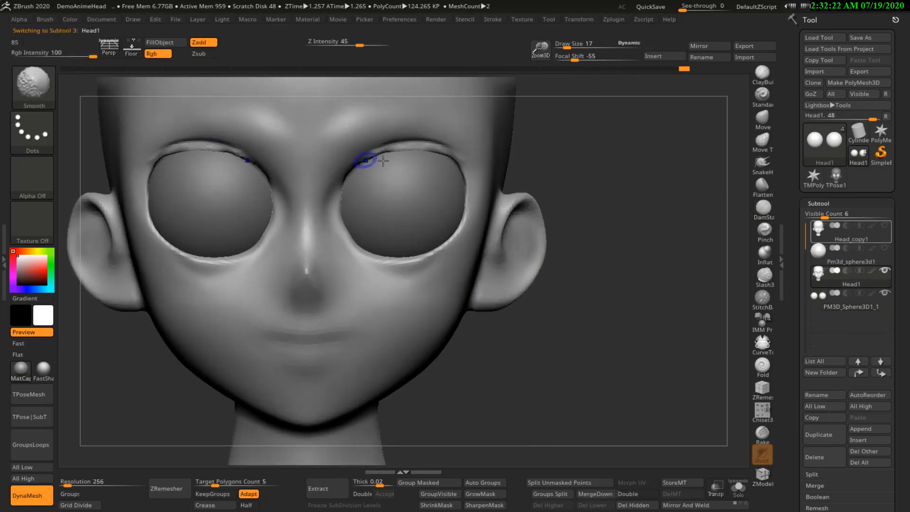
{"action": "left_click_drag", "start_coordinate": [455, 237], "coordinate": [449, 242]}
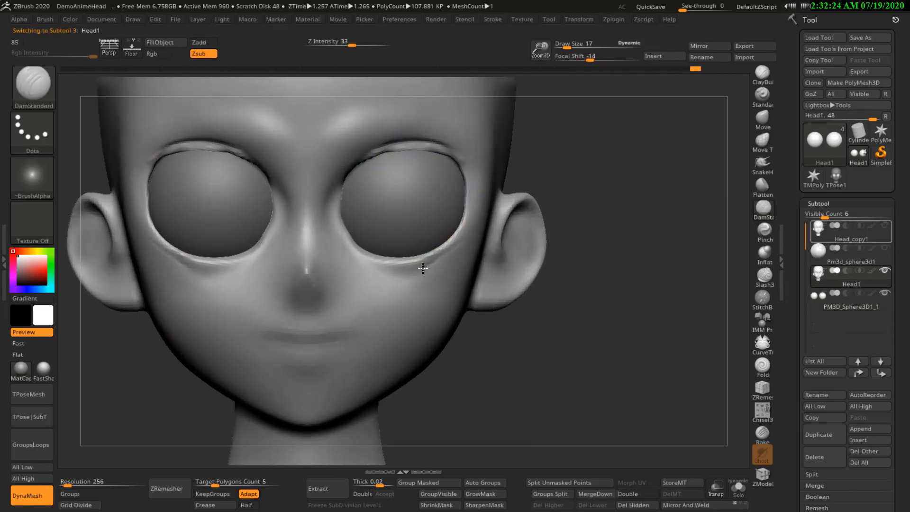
{"action": "left_click_drag", "start_coordinate": [368, 267], "coordinate": [351, 264]}
{"action": "right_click_drag", "start_coordinate": [316, 227], "coordinate": [338, 280], "text": "ctrl"}
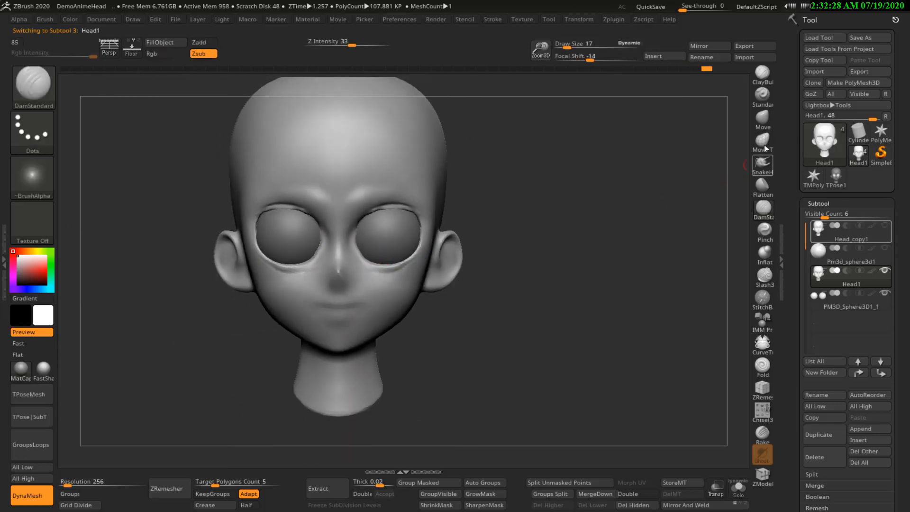
Step: Adjust the lower outer eye corners and surrounding eyelids with the Move brush at draw size 119
{"action": "left_click", "coordinate": [762, 119]}
{"action": "key", "text": "s"}
{"action": "left_click_drag", "start_coordinate": [376, 246], "coordinate": [412, 253]}
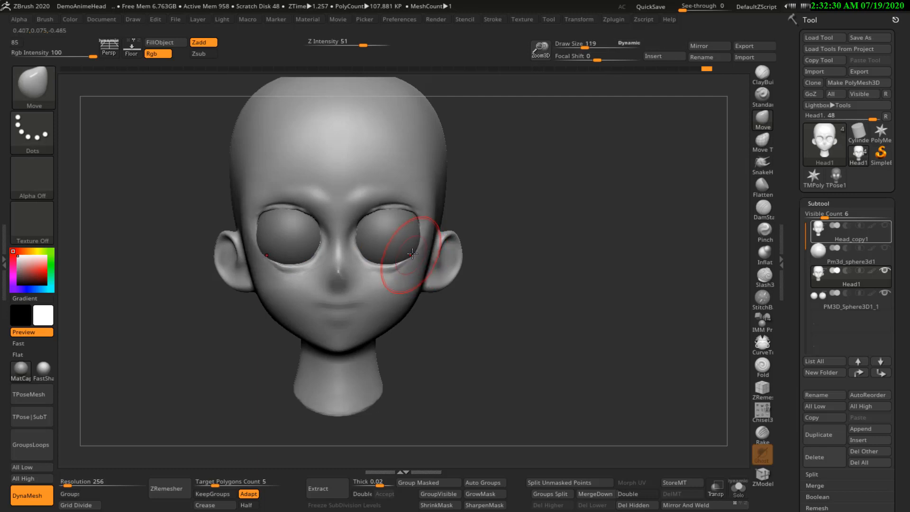
{"action": "mouse_move", "coordinate": [415, 231]}
{"action": "right_mouse_down"}
{"action": "mouse_move", "coordinate": [391, 231]}
{"action": "mouse_move", "coordinate": [420, 213]}
{"action": "right_mouse_up"}
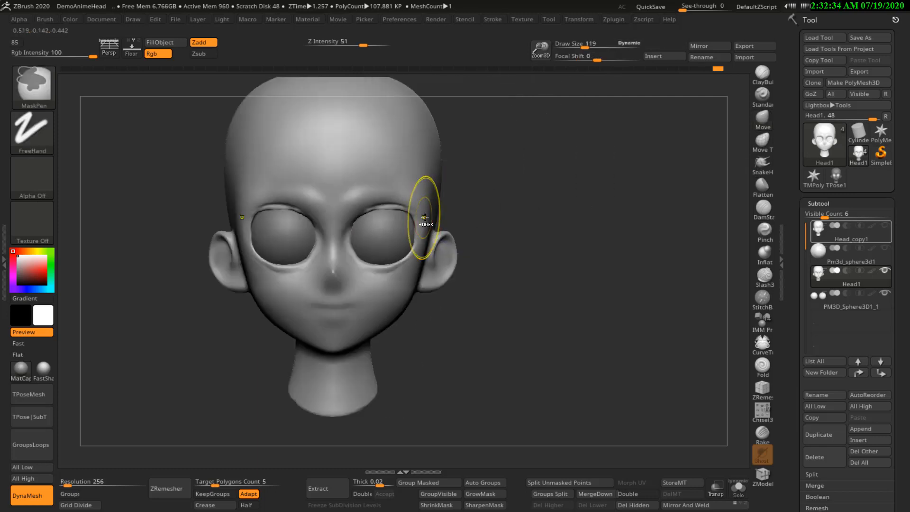
Step: Smooth the skin around the lower outer eye corners with the Smooth brush at draw size 114
{"action": "mouse_move", "coordinate": [348, 241]}
{"action": "left_mouse_down"}
{"action": "mouse_move", "coordinate": [387, 264]}
{"action": "mouse_move", "coordinate": [411, 253]}
{"action": "left_mouse_up"}
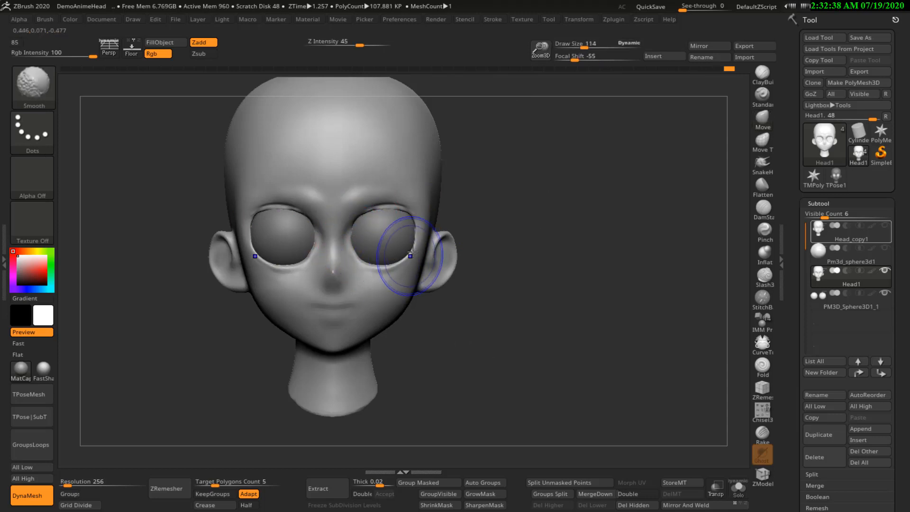
{"action": "mouse_move", "coordinate": [406, 223]}
{"action": "right_mouse_down"}
{"action": "mouse_move", "coordinate": [396, 243]}
{"action": "mouse_move", "coordinate": [431, 229]}
{"action": "mouse_move", "coordinate": [421, 226]}
{"action": "mouse_move", "coordinate": [417, 265]}
{"action": "right_mouse_up"}
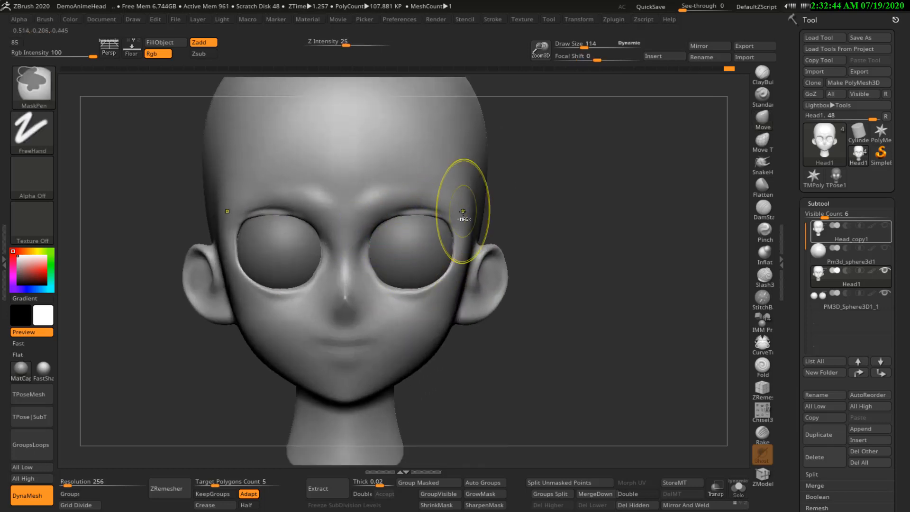
{"action": "right_click_drag", "start_coordinate": [463, 208], "coordinate": [472, 163], "text": "ctrl"}
{"action": "mouse_move", "coordinate": [448, 224]}
{"action": "right_mouse_down"}
{"action": "mouse_move", "coordinate": [483, 237]}
{"action": "mouse_move", "coordinate": [441, 234]}
{"action": "mouse_move", "coordinate": [430, 280]}
{"action": "mouse_move", "coordinate": [416, 233]}
{"action": "mouse_move", "coordinate": [456, 219]}
{"action": "right_mouse_up"}
{"action": "mouse_move", "coordinate": [456, 219]}
{"action": "right_mouse_down", "text": "shift"}
{"action": "mouse_move", "coordinate": [397, 230]}
{"action": "mouse_move", "coordinate": [454, 223]}
{"action": "right_mouse_up", "text": "shift"}
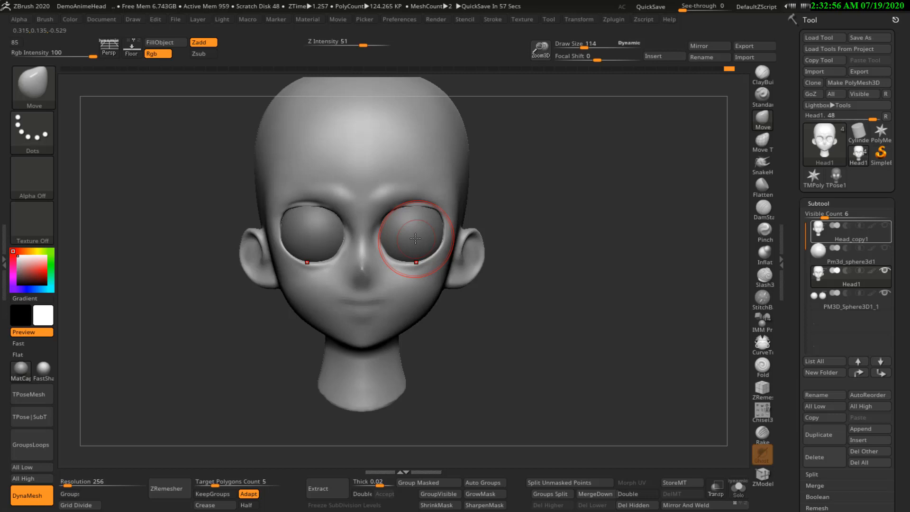
Step: Set the Move brush's draw size to 62 for adjusting the upper eyelid edges
{"action": "right_click_drag", "start_coordinate": [409, 213], "coordinate": [427, 247], "text": "ctrl"}
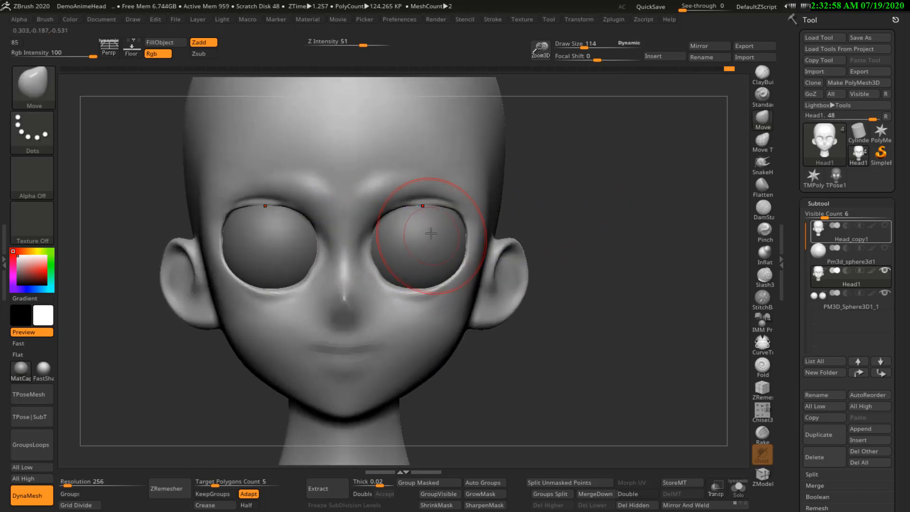
{"action": "mouse_move", "coordinate": [495, 225]}
{"action": "right_mouse_down", "text": "alt"}
{"action": "mouse_move", "coordinate": [531, 217]}
{"action": "mouse_move", "coordinate": [489, 158]}
{"action": "mouse_move", "coordinate": [480, 205]}
{"action": "right_mouse_up", "text": "alt"}
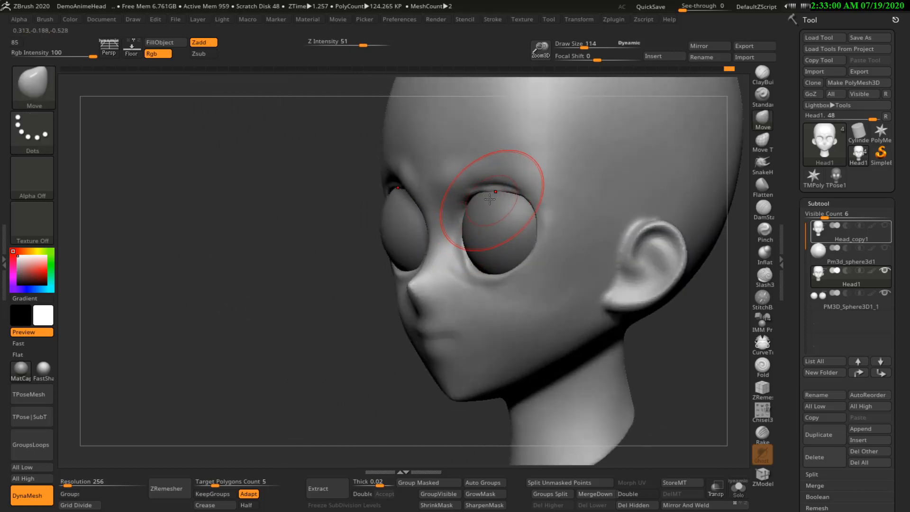
{"action": "key", "text": "s"}
{"action": "left_click_drag", "start_coordinate": [489, 200], "coordinate": [482, 202]}
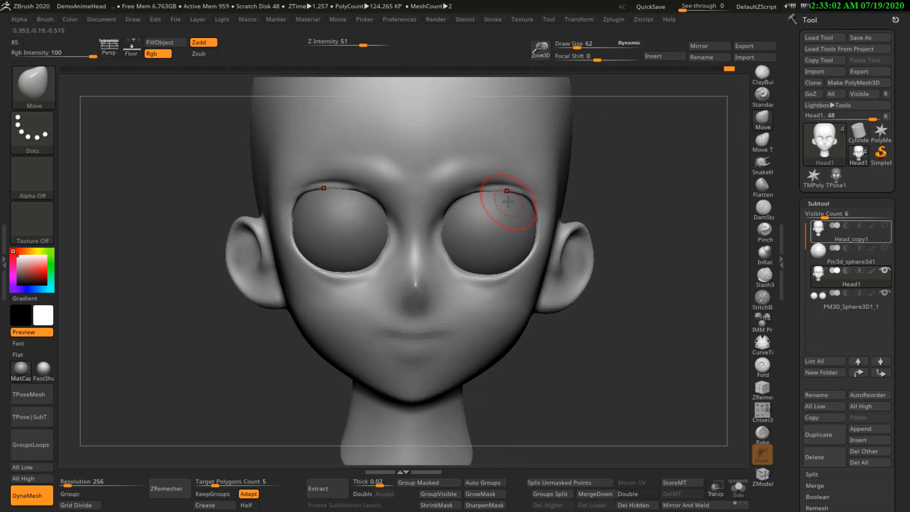